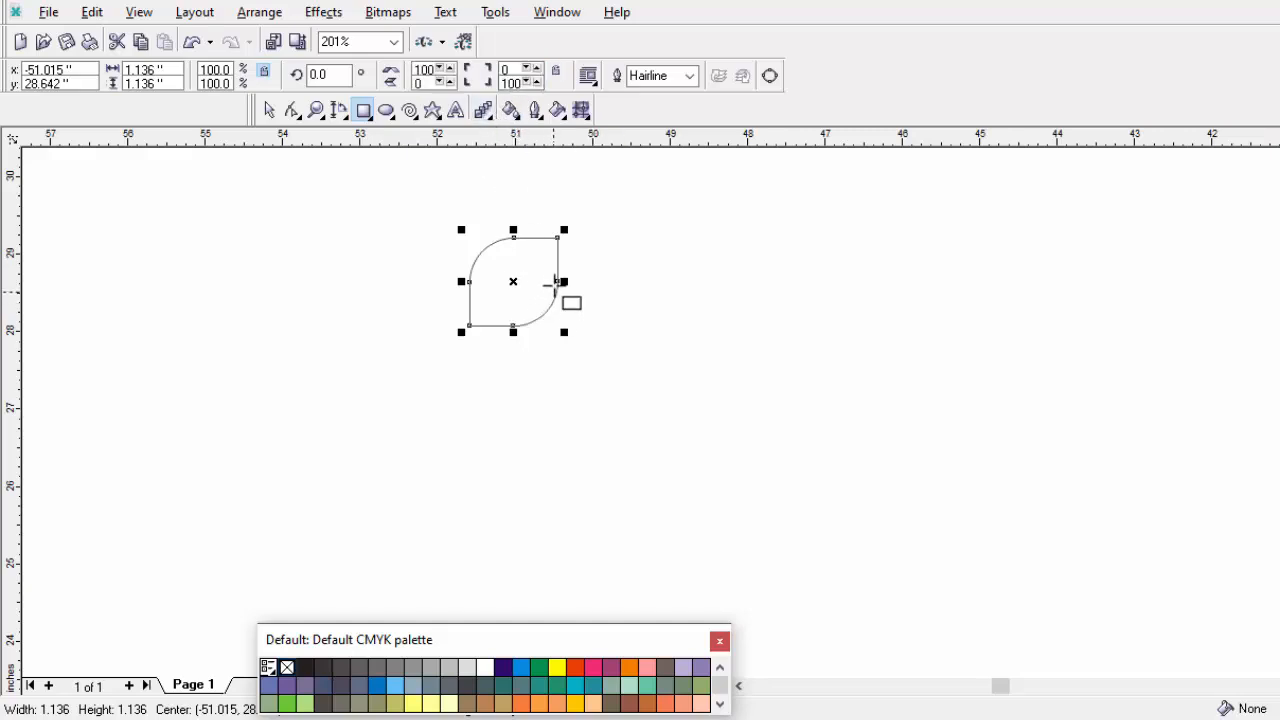
# Step: Mirror a copy of the leaf shape to its left, and mirror copies of both leaves downward to form a four-petal flower
pyautogui.hotkey('ctrl', 'q')
pyautogui.moveTo(563, 283); pyautogui.dragTo(458, 292)
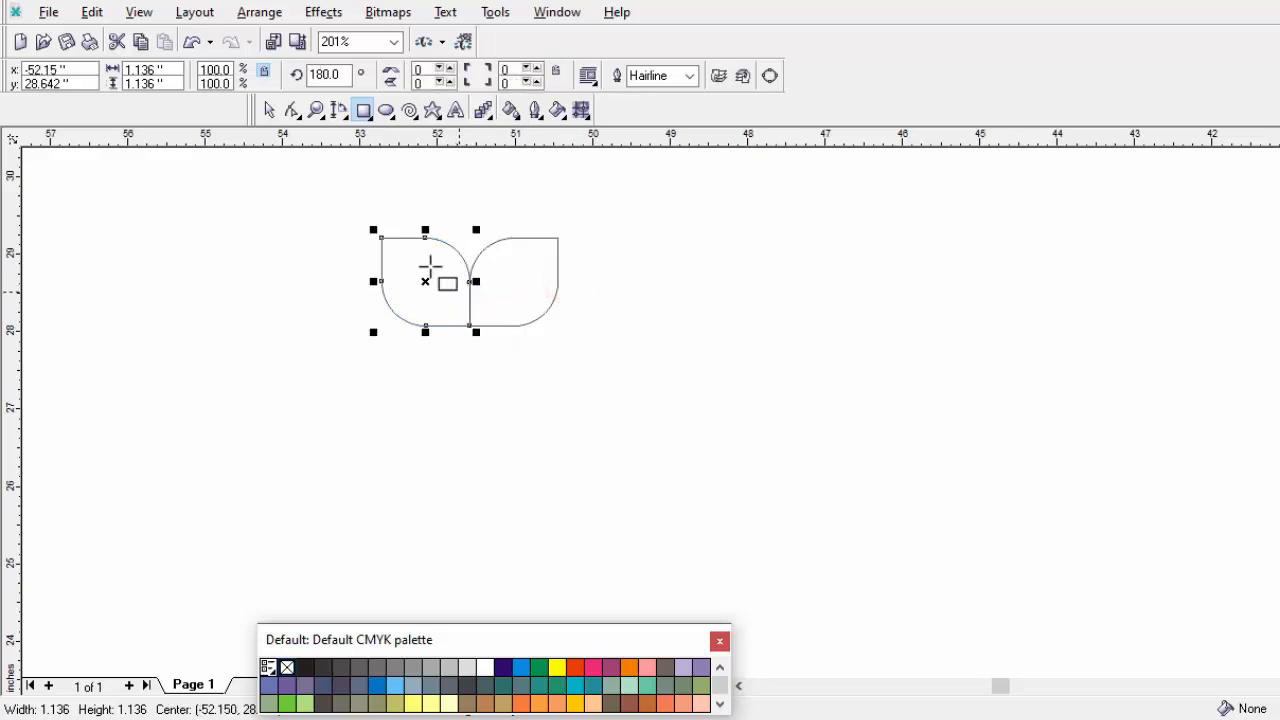
pyautogui.click(268, 110)
pyautogui.moveTo(354, 209); pyautogui.dragTo(567, 340)
pyautogui.moveTo(469, 230); pyautogui.dragTo(476, 377)
# Step: Weld the four petals into one shape and make a concentric inner copy scaled to about 89%
pyautogui.moveTo(345, 208); pyautogui.dragTo(578, 452)
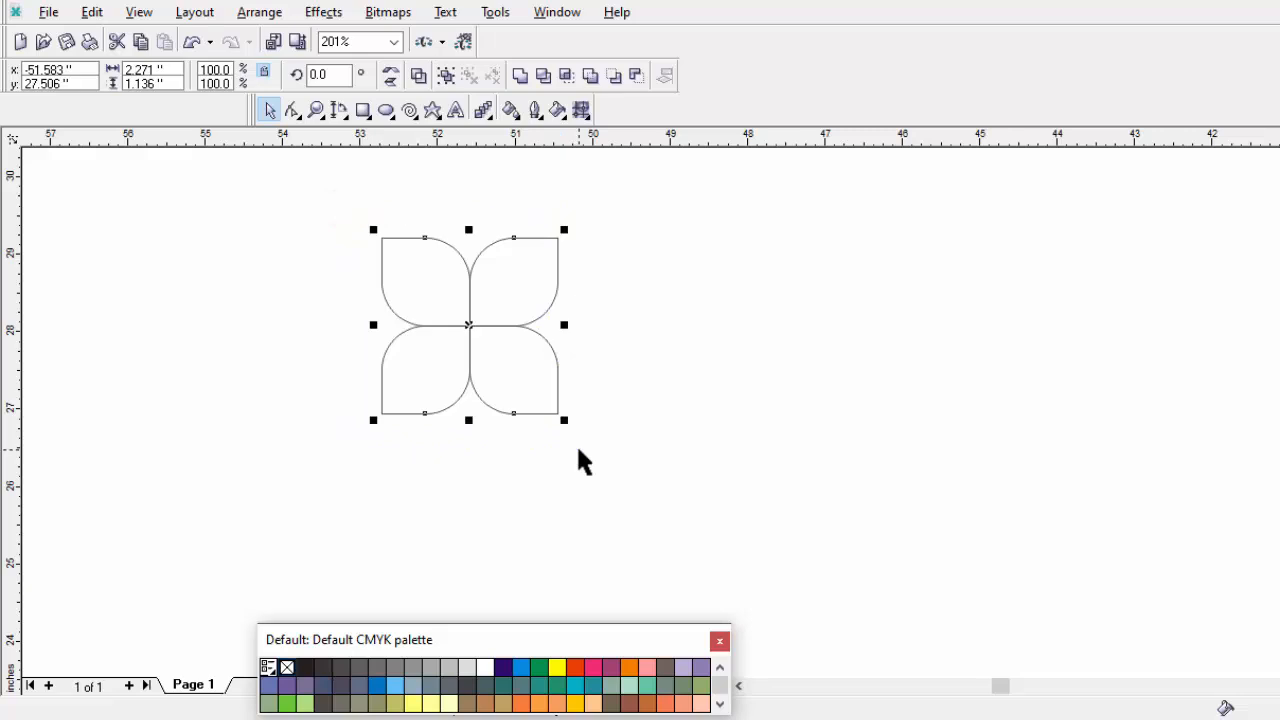
pyautogui.click(521, 78)
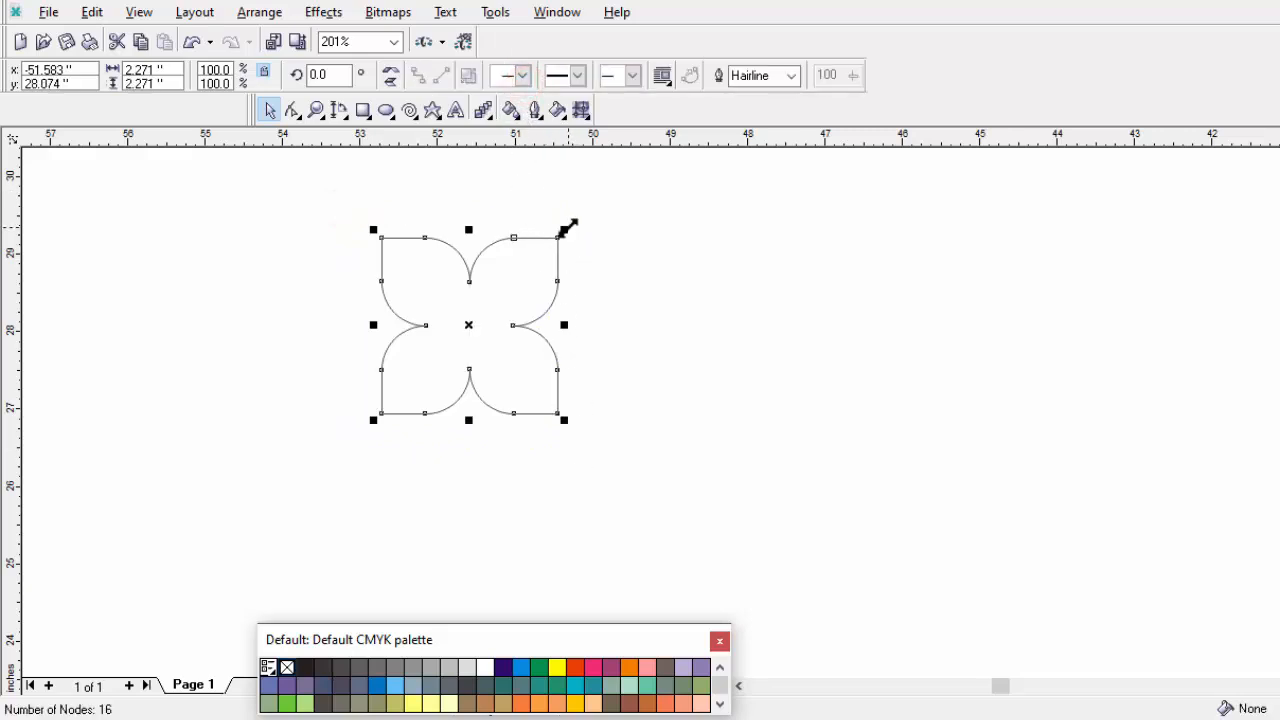
pyautogui.moveTo(565, 228); pyautogui.dragTo(556, 236)
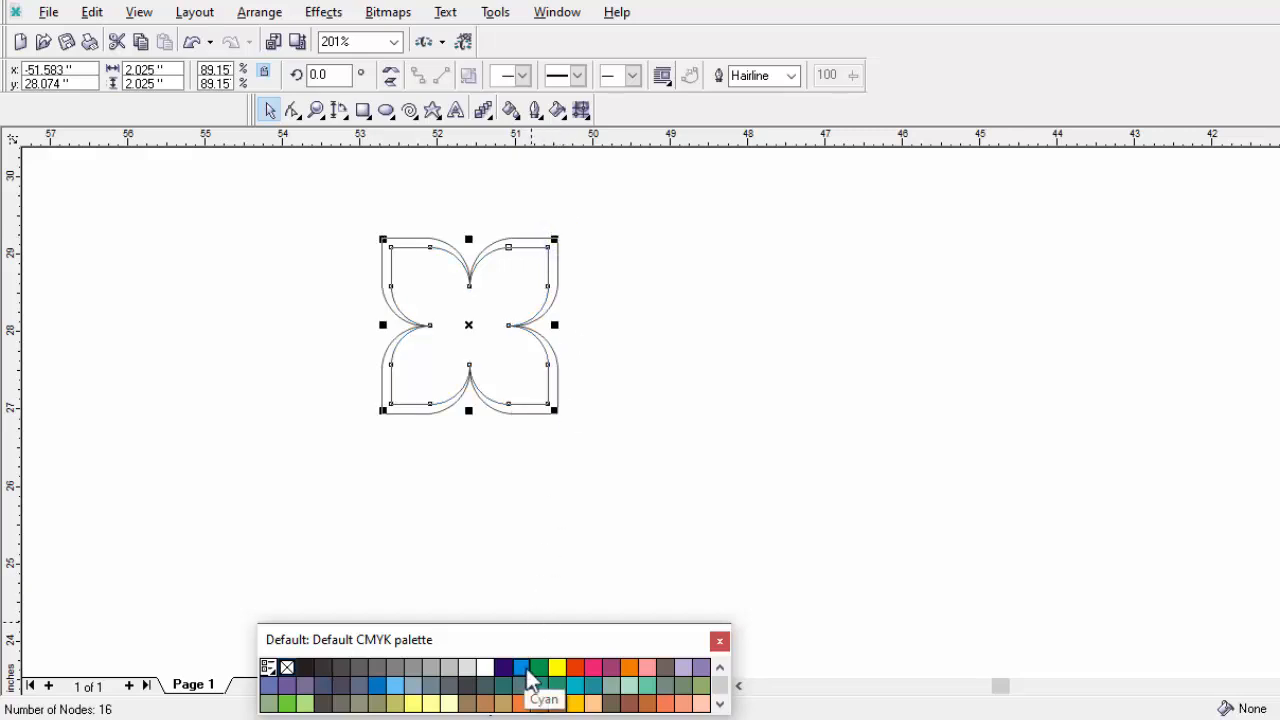
# Step: Fill the outer flower shape with green and the inner copy with white
pyautogui.click(523, 666)
pyautogui.click(530, 238)
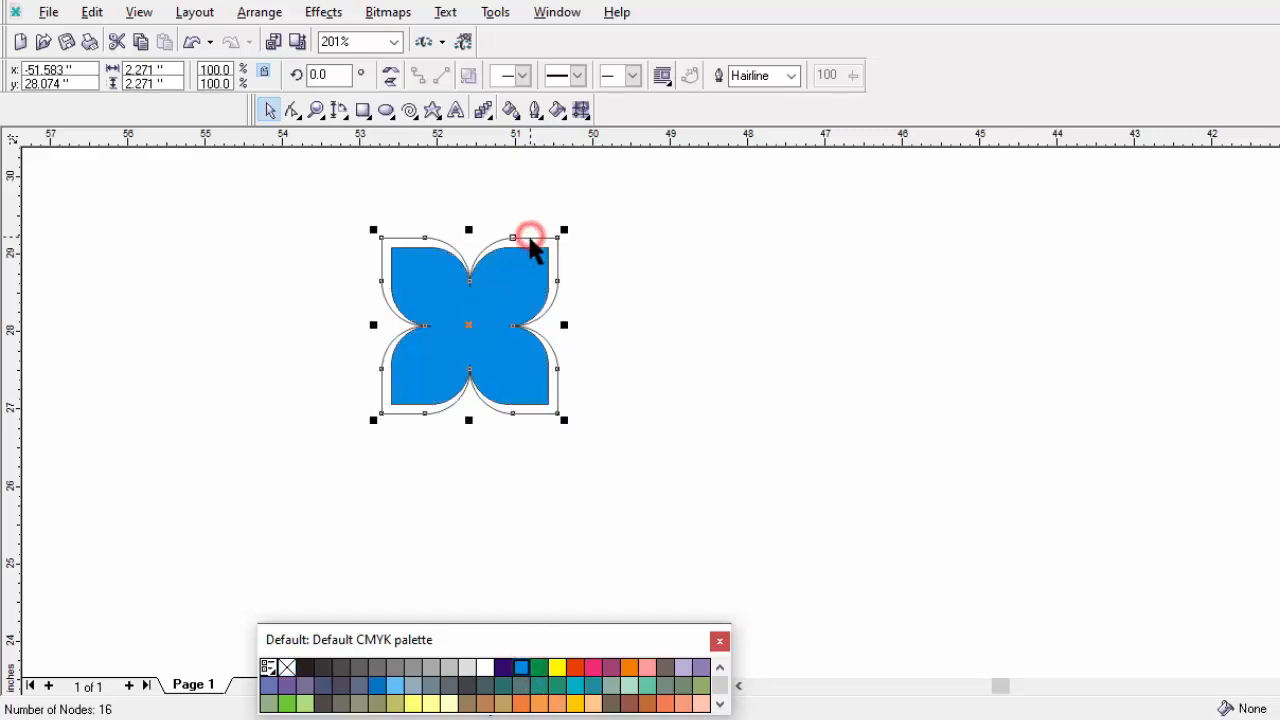
pyautogui.click(537, 670)
pyautogui.click(566, 517)
pyautogui.click(526, 369)
pyautogui.click(484, 667)
# Step: Remove the outlines from both flower shapes and group them
pyautogui.moveTo(340, 190); pyautogui.dragTo(590, 480)
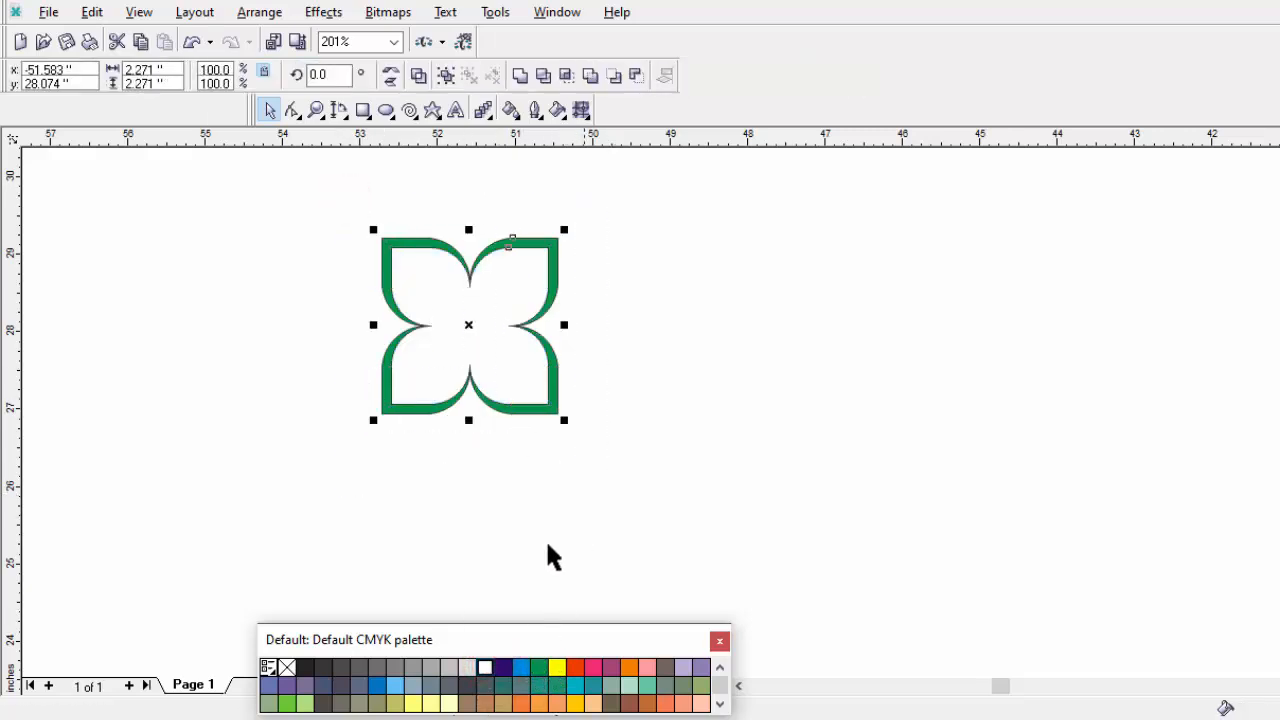
pyautogui.rightClick(285, 668)
pyautogui.click(451, 493)
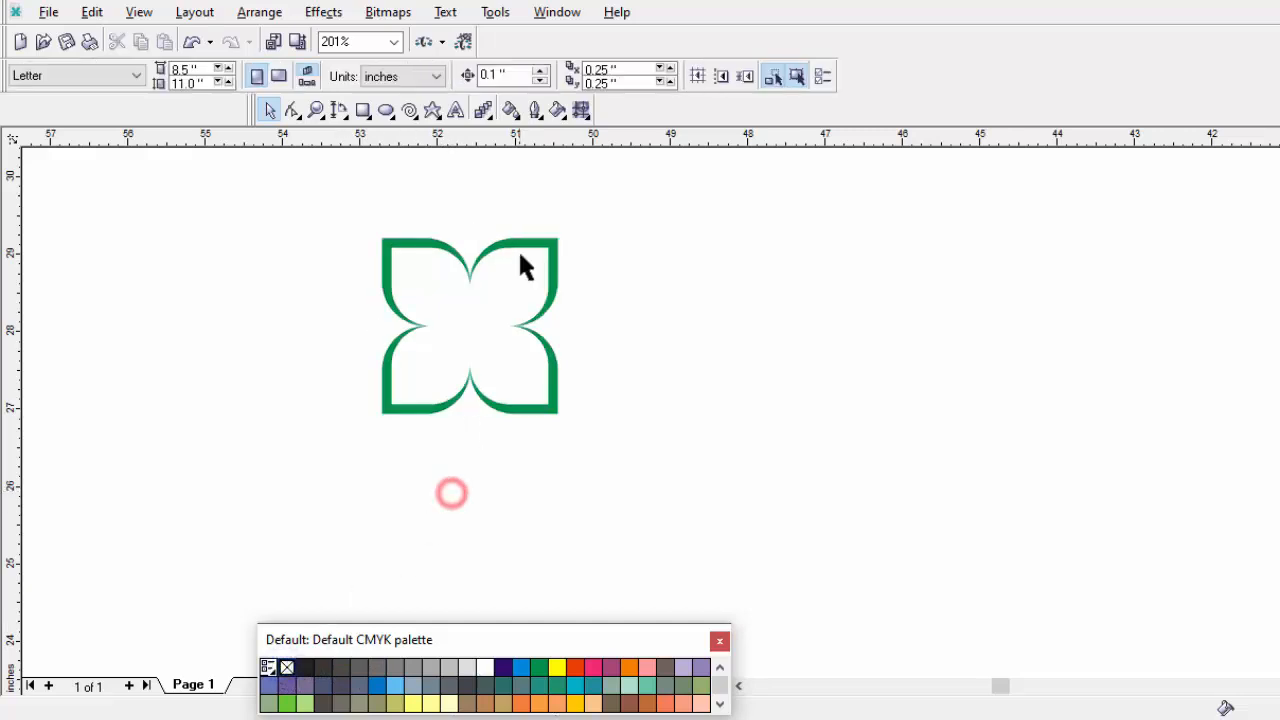
pyautogui.click(522, 252)
pyautogui.moveTo(346, 212); pyautogui.dragTo(589, 444)
pyautogui.rightClick(472, 266)
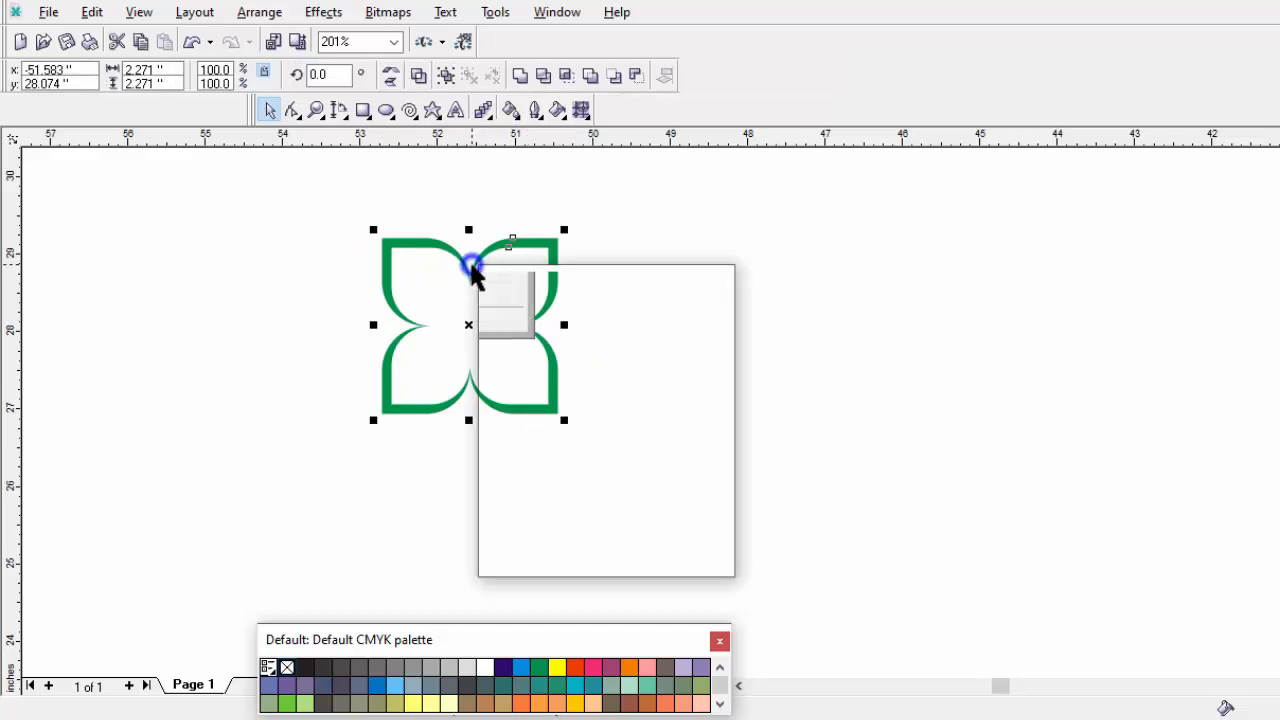
pyautogui.click(500, 340)
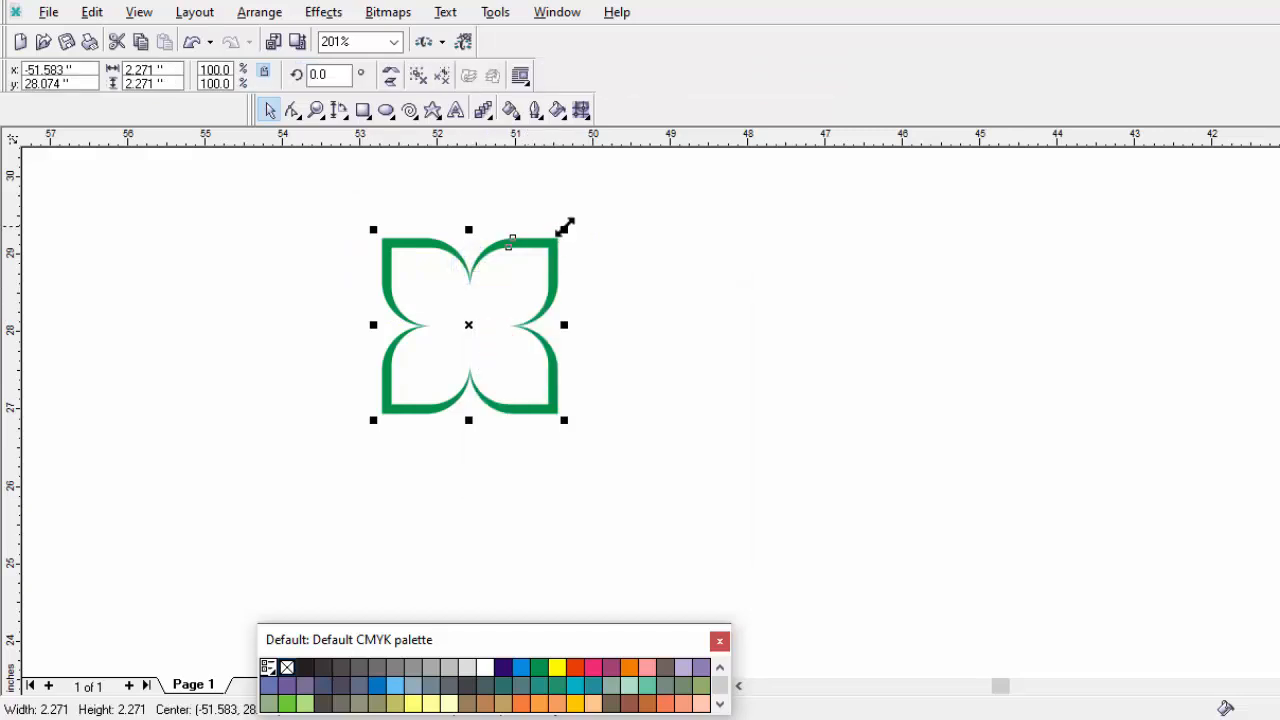
# Step: Create a smaller concentric copy of the flower group and repeat the scaled duplication until the rings reach the center
pyautogui.moveTo(566, 228); pyautogui.dragTo(552, 245)
pyautogui.hotkey('ctrl', 'r')
pyautogui.hotkey('ctrl', 'r')
pyautogui.hotkey('ctrl', 'r')
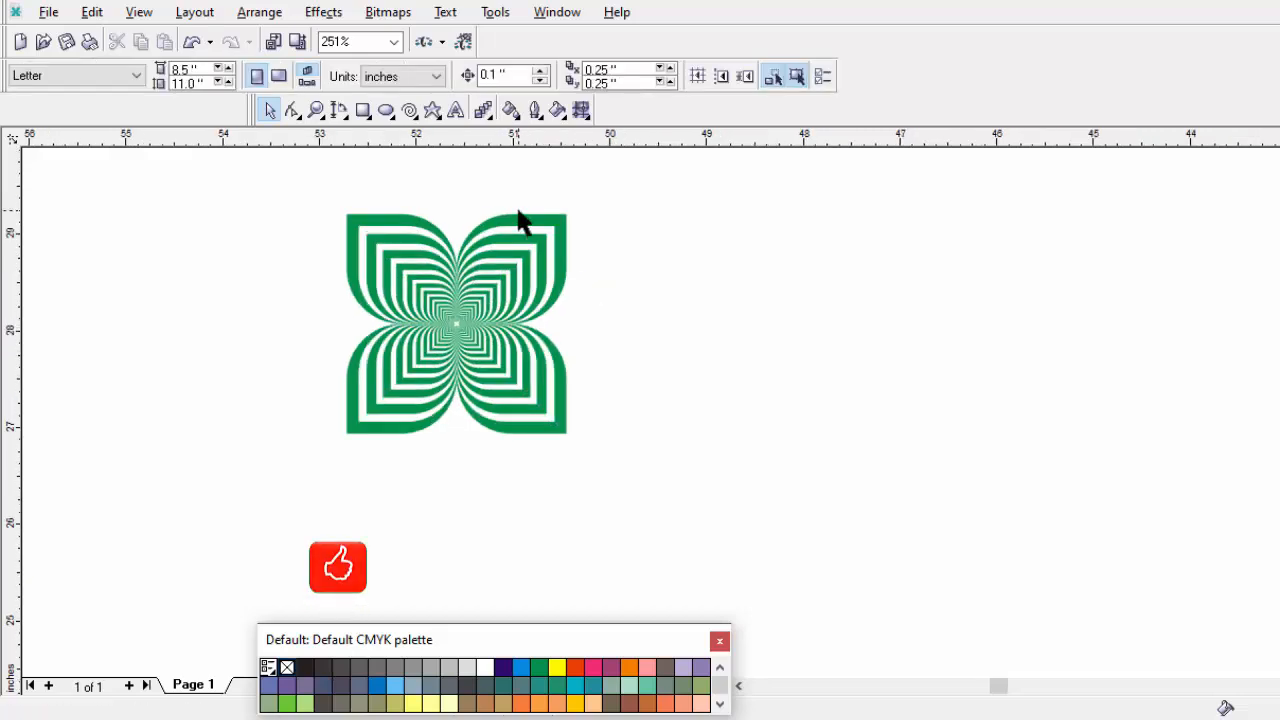
pyautogui.scroll(1, 520, 220)
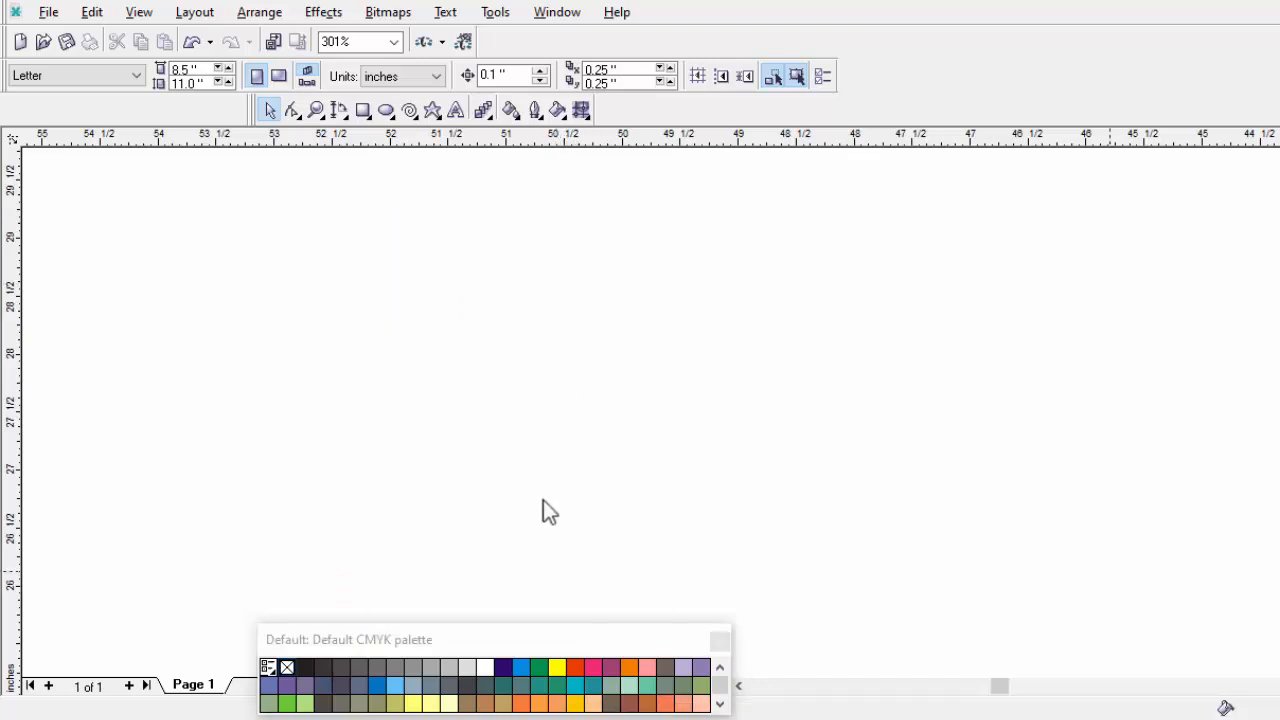
# Step: Draw a circle about 1.32 inches wide with a concentric 0.39-inch inner copy, filling the outer one cyan and the inner one white
pyautogui.click(384, 109)
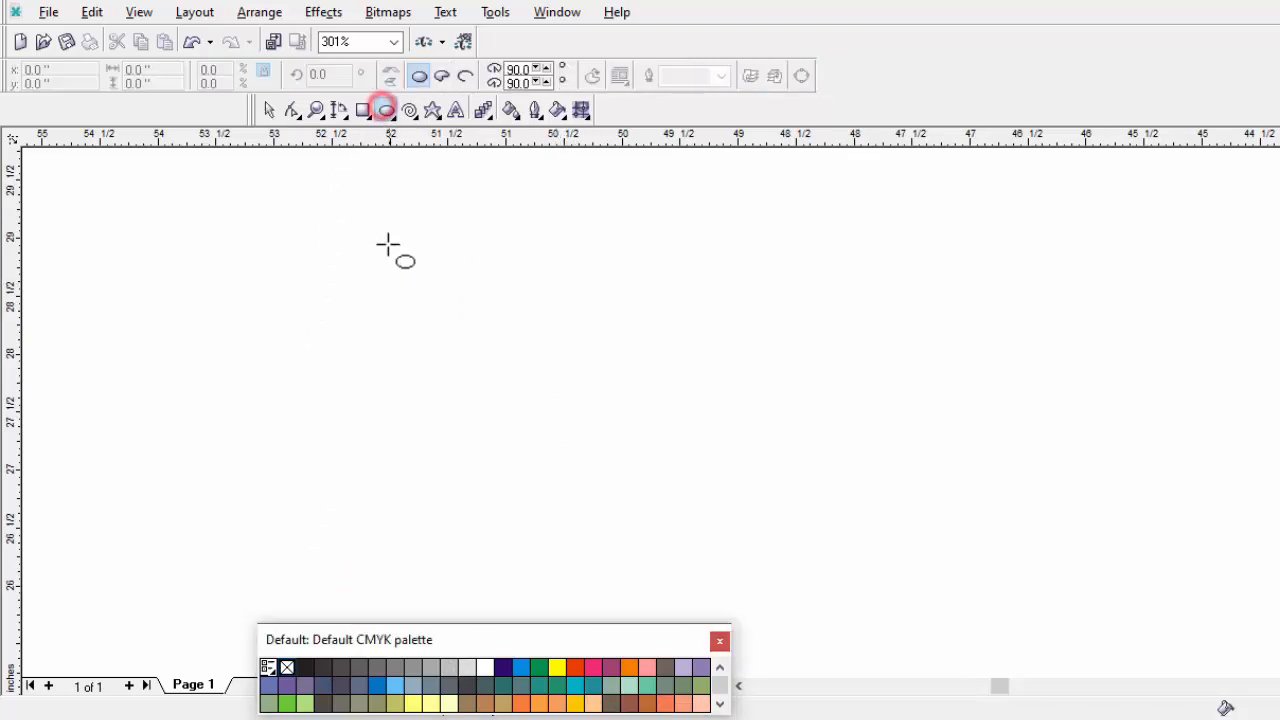
pyautogui.moveTo(358, 268)
pyautogui.mouseDown()
pyautogui.moveTo(474, 414)
pyautogui.moveTo(517, 429)
pyautogui.moveTo(477, 377)
pyautogui.mouseUp()
pyautogui.click(485, 291)
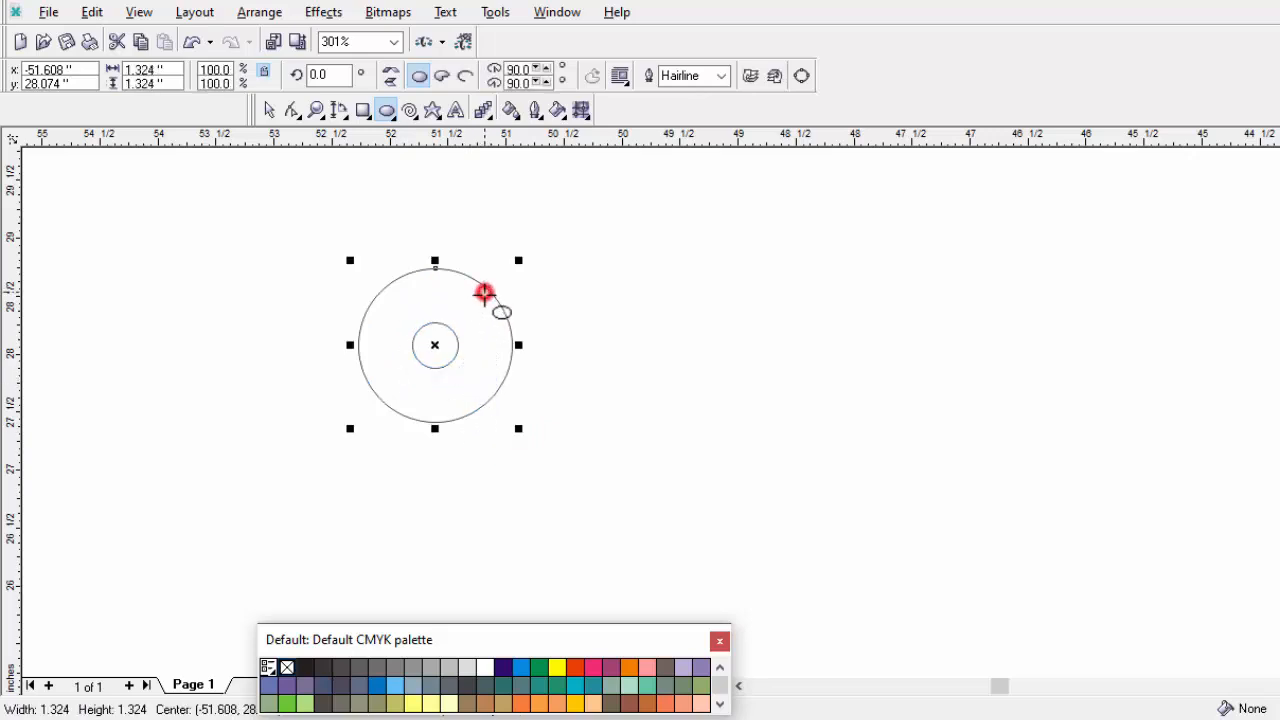
pyautogui.click(521, 667)
pyautogui.click(440, 366)
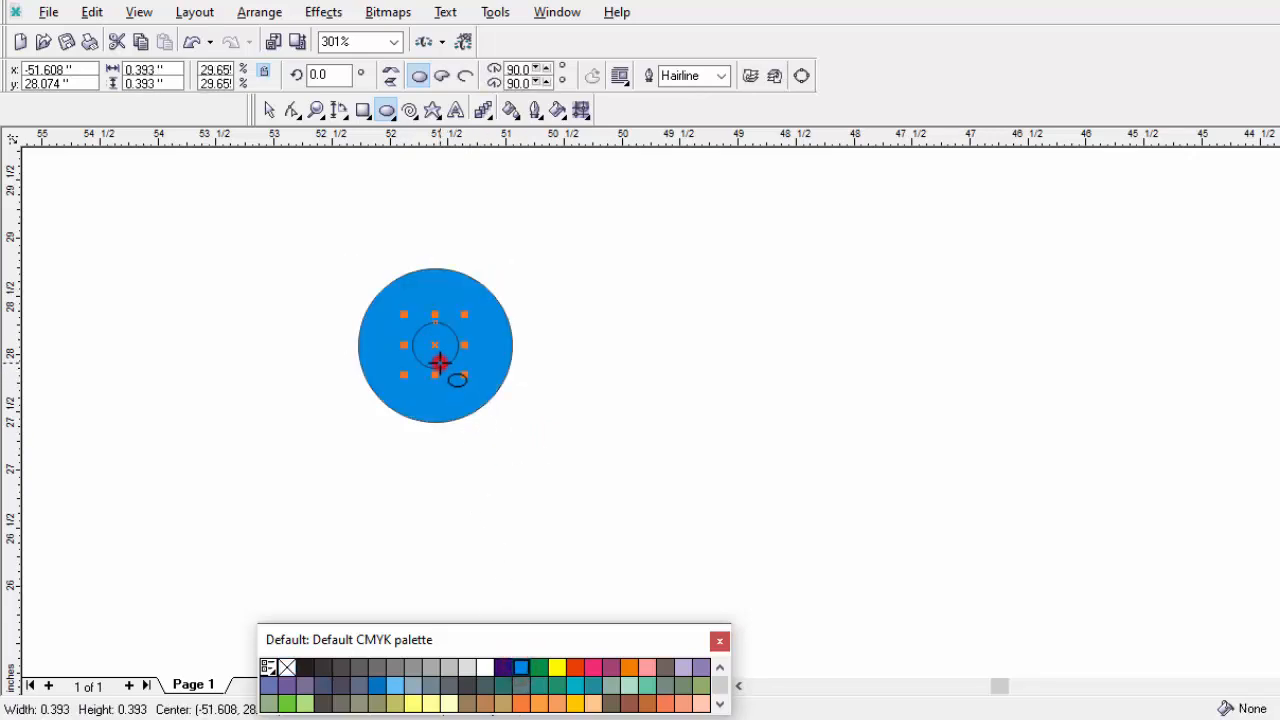
pyautogui.click(485, 667)
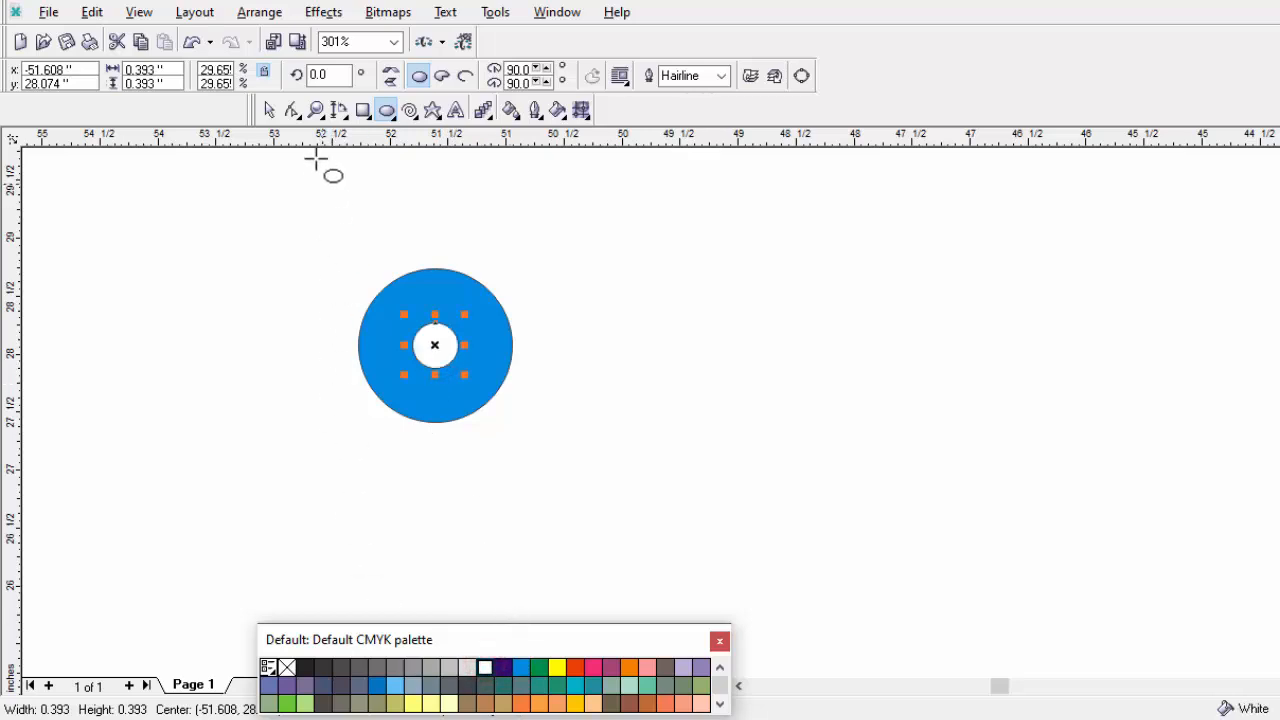
# Step: Draw a white rectangle about 0.21 by 0.63 inches running from the inner circle down past the blue circle's lower edge
pyautogui.click(272, 110)
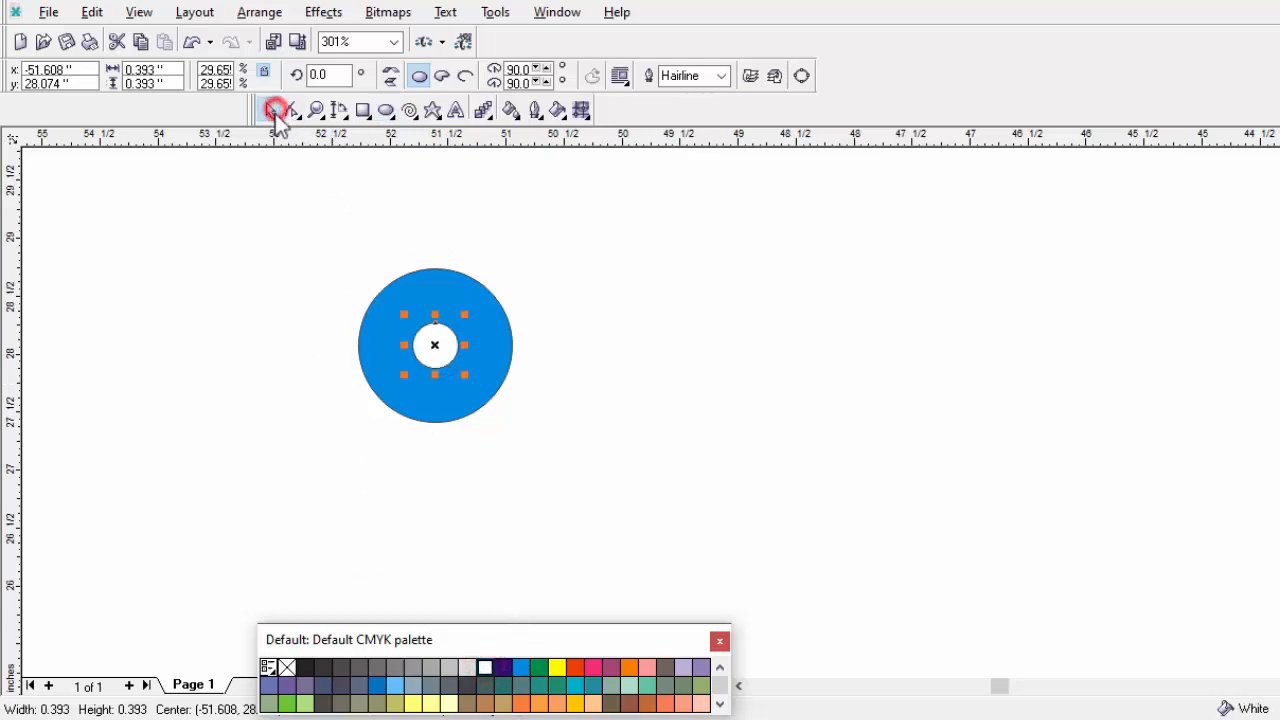
pyautogui.click(363, 110)
pyautogui.moveTo(423, 360); pyautogui.dragTo(447, 436)
pyautogui.click(485, 668)
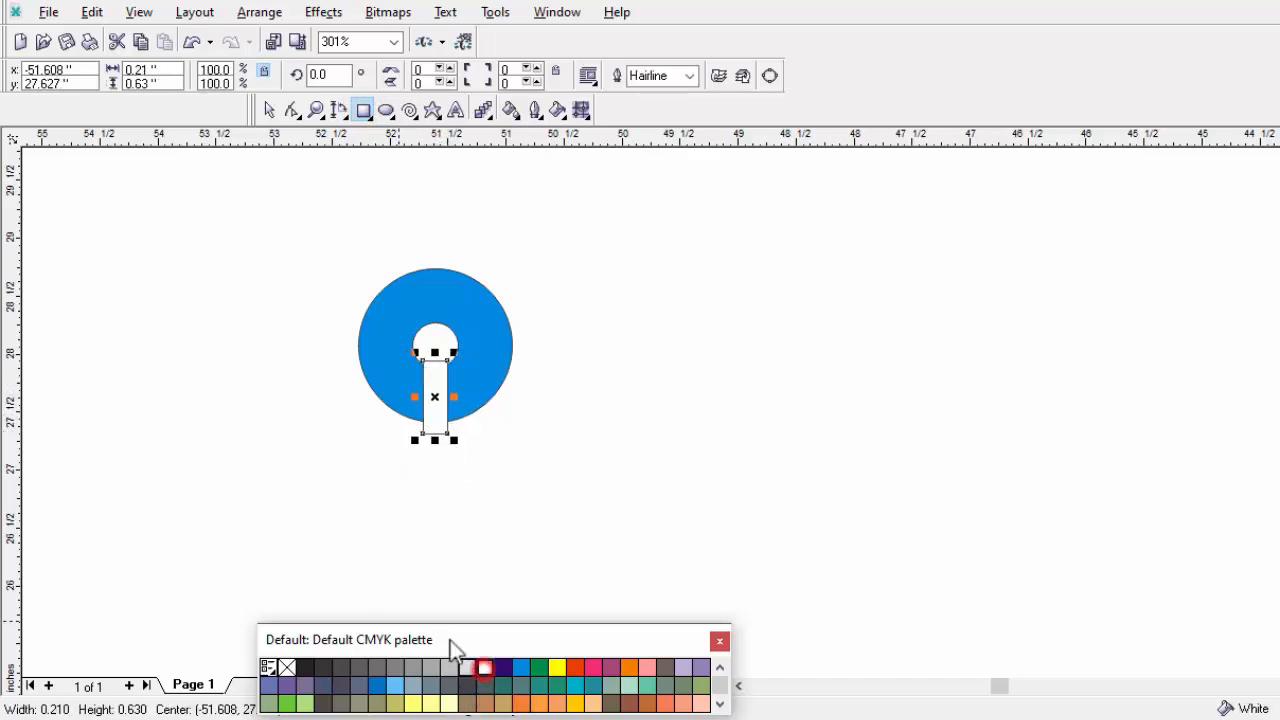
# Step: Remove the outlines from both circles and the rectangle of the keyhole logo
pyautogui.click(266, 108)
pyautogui.moveTo(307, 250); pyautogui.dragTo(529, 520)
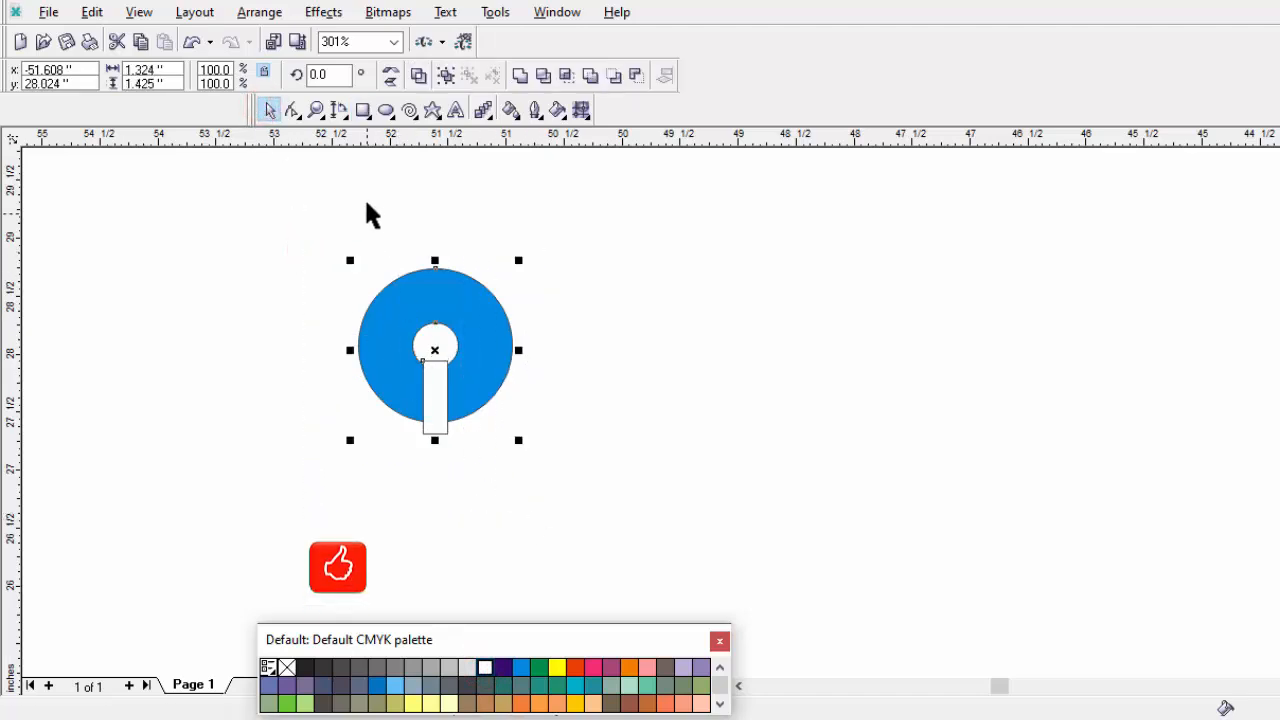
pyautogui.rightClick(287, 667)
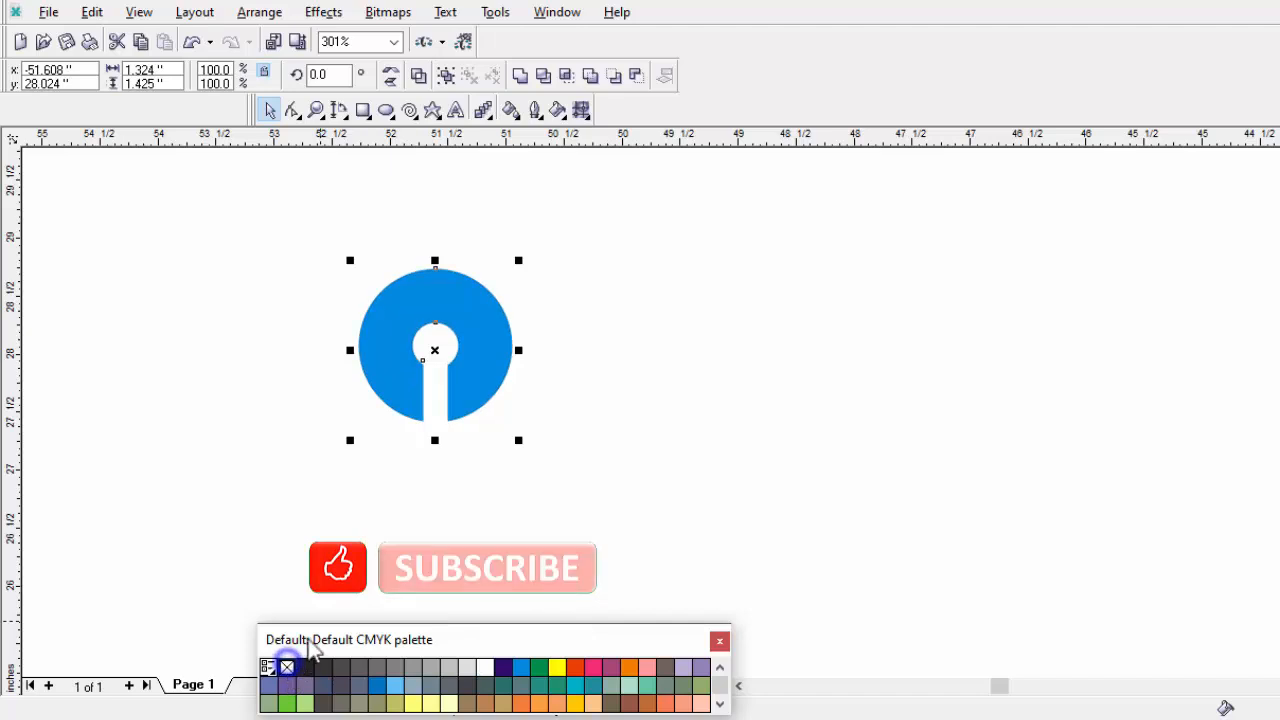
pyautogui.click(462, 512)
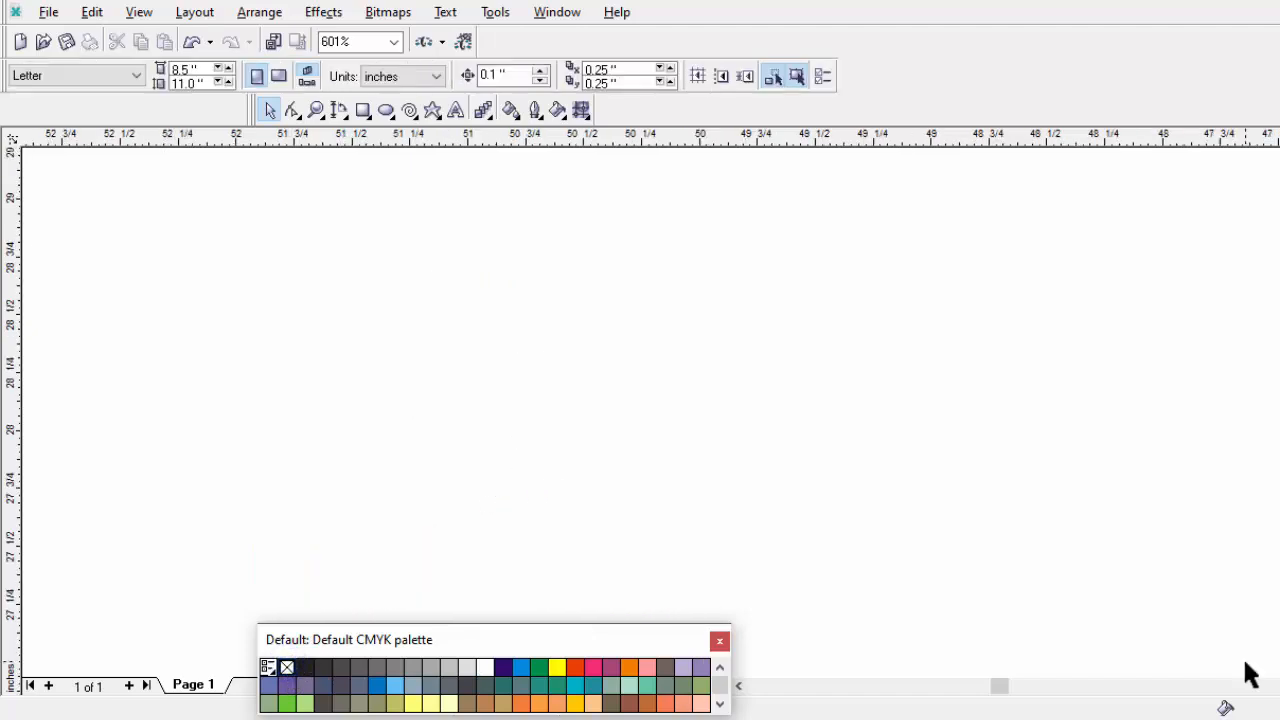
# Step: Add the artistic text COMPUTER and set its font to Gill Sans Ultra Bold Condensed
pyautogui.click(456, 110)
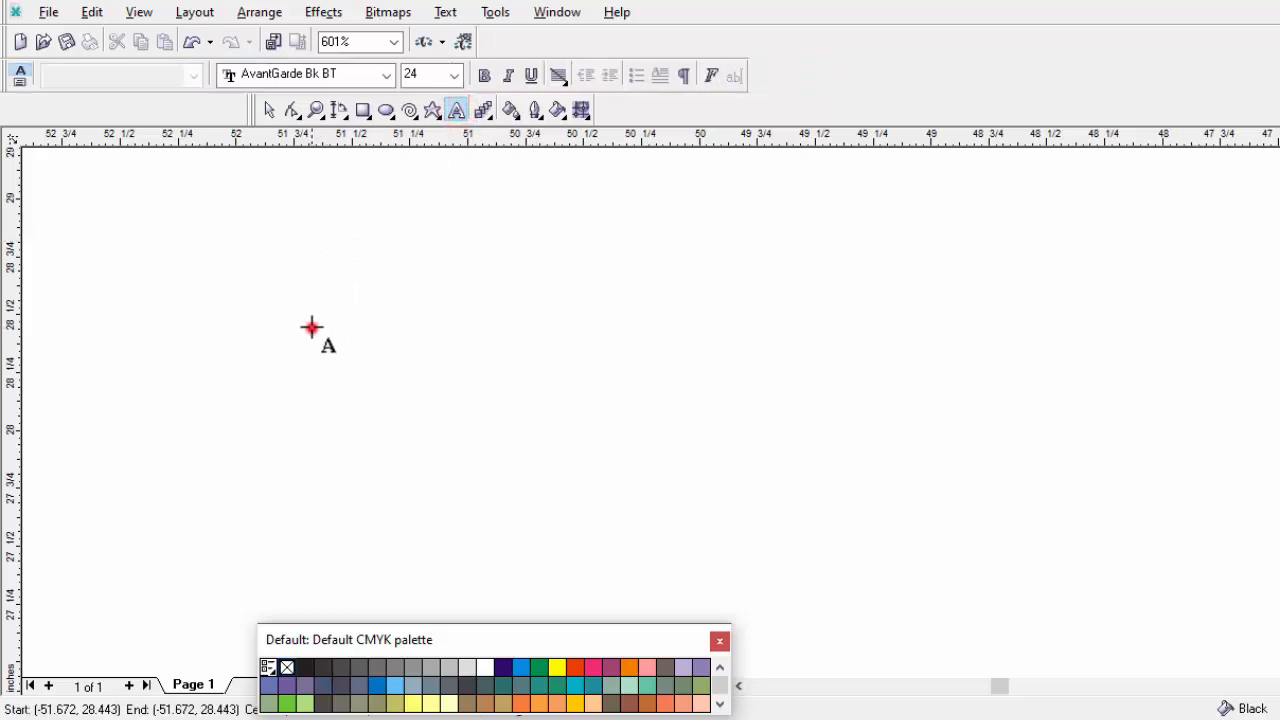
pyautogui.click(311, 327)
pyautogui.write('COMPUTER')
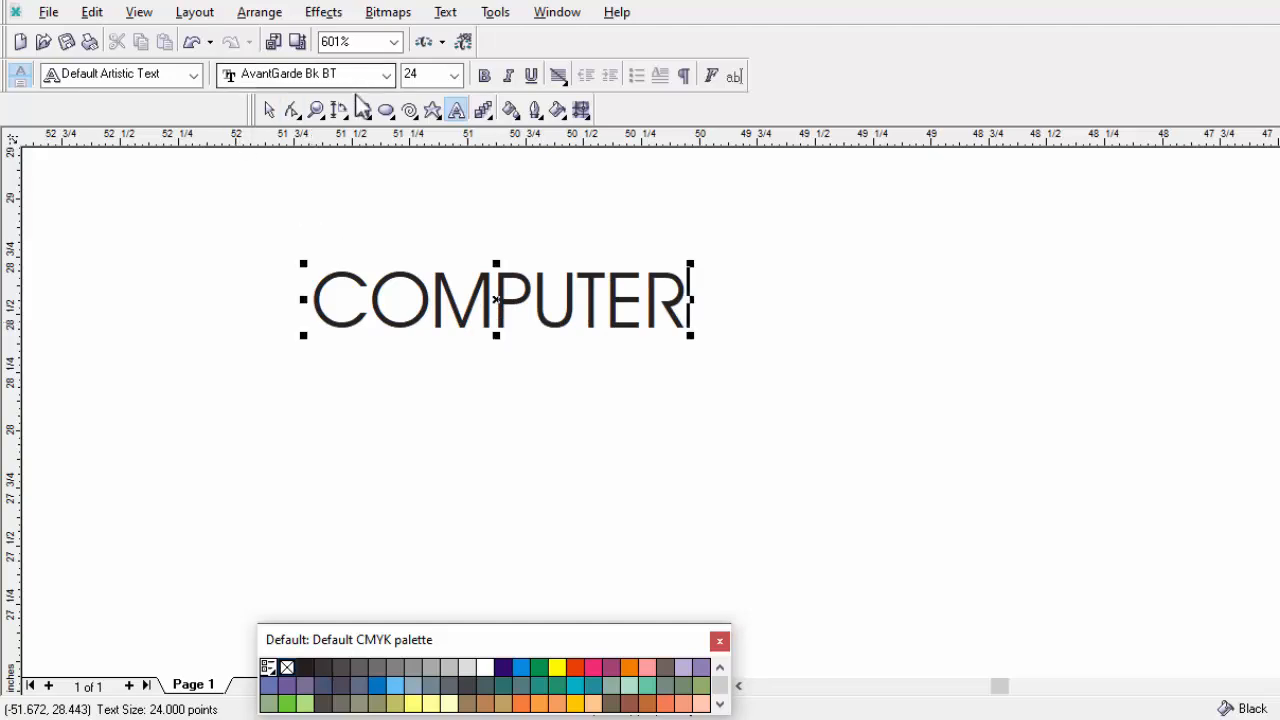
pyautogui.click(270, 111)
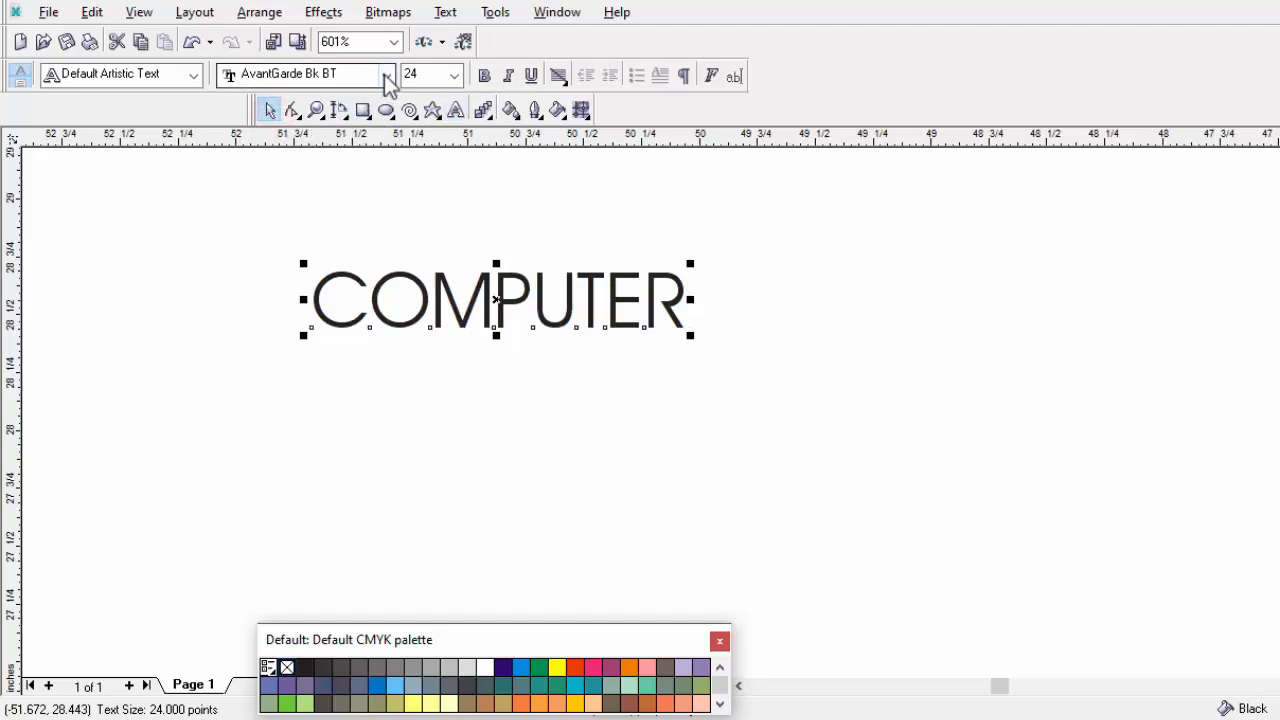
pyautogui.click(386, 75)
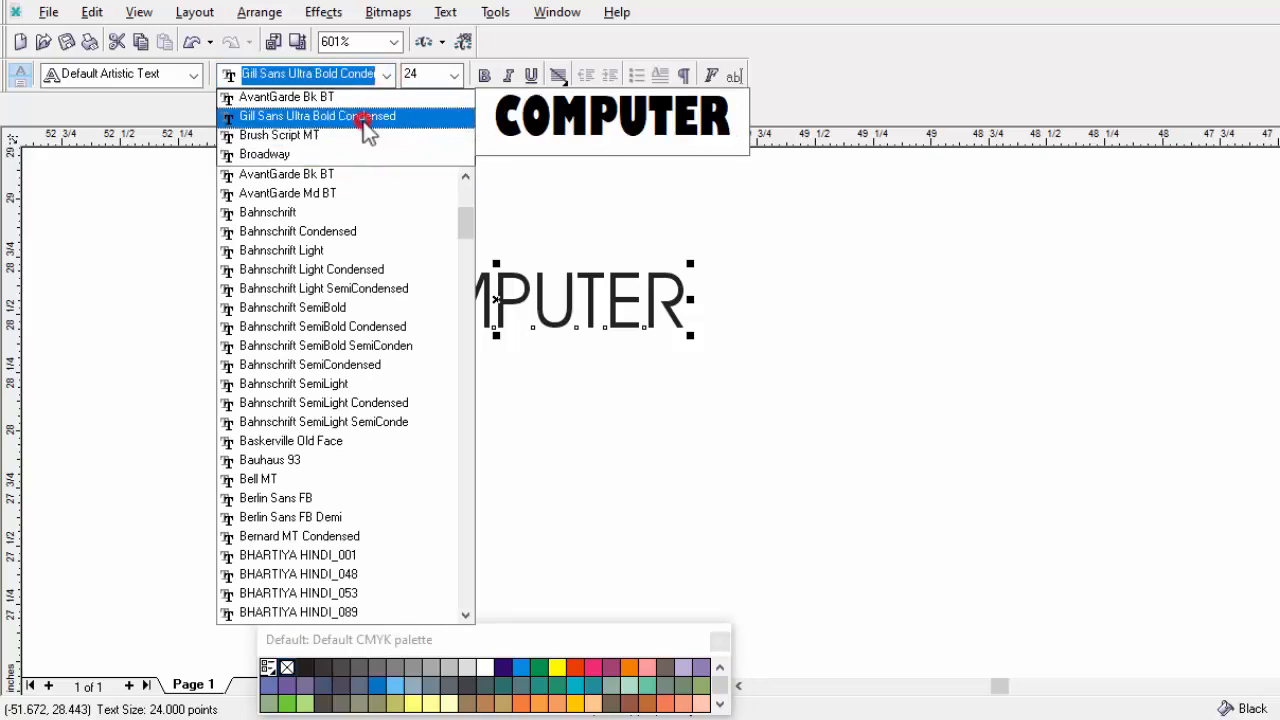
pyautogui.click(363, 118)
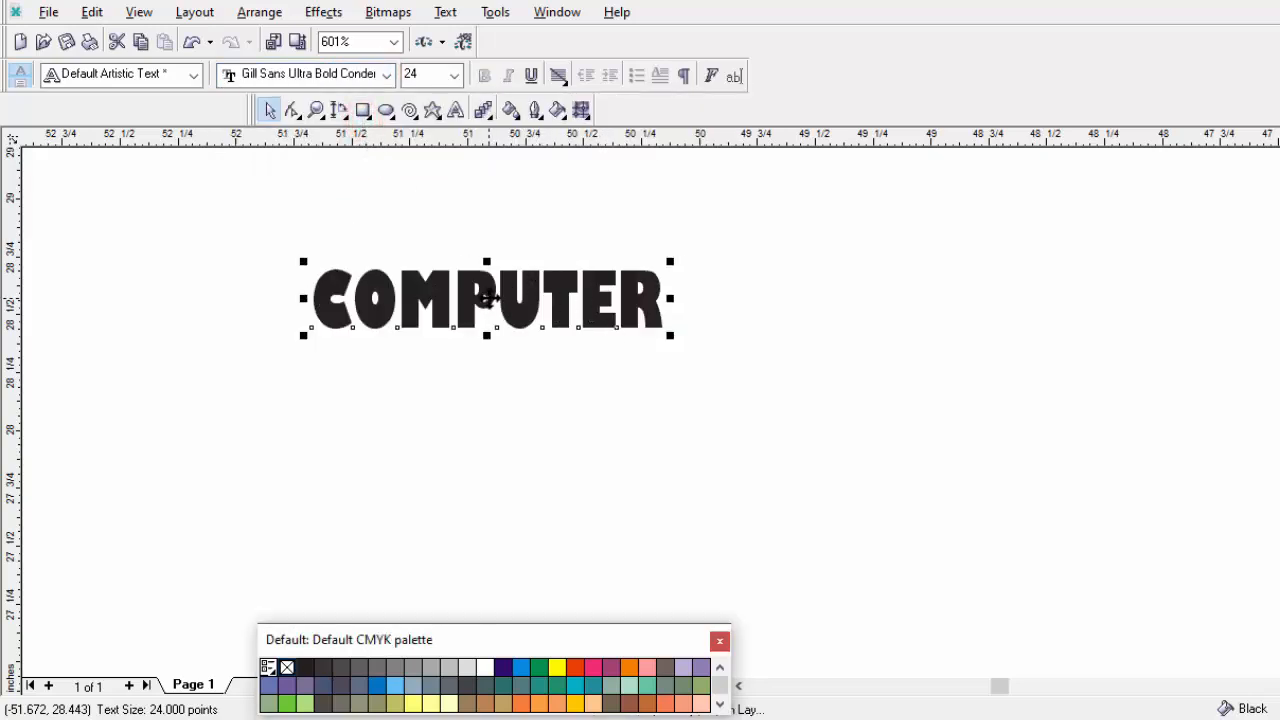
# Step: Copy the COMPUTER text directly below, and give the upper text an 8.0 pt outline with rounded corners and rounded line caps
pyautogui.moveTo(486, 296); pyautogui.dragTo(483, 375)
pyautogui.click(476, 318)
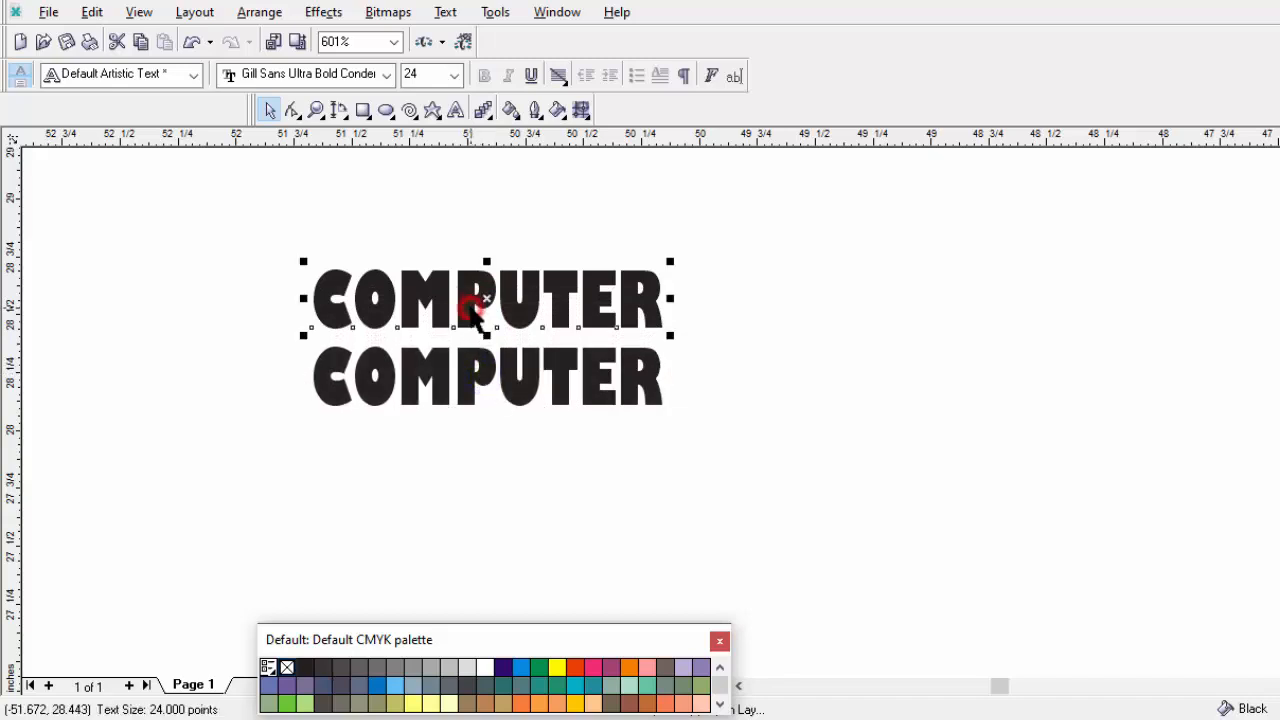
pyautogui.click(537, 112)
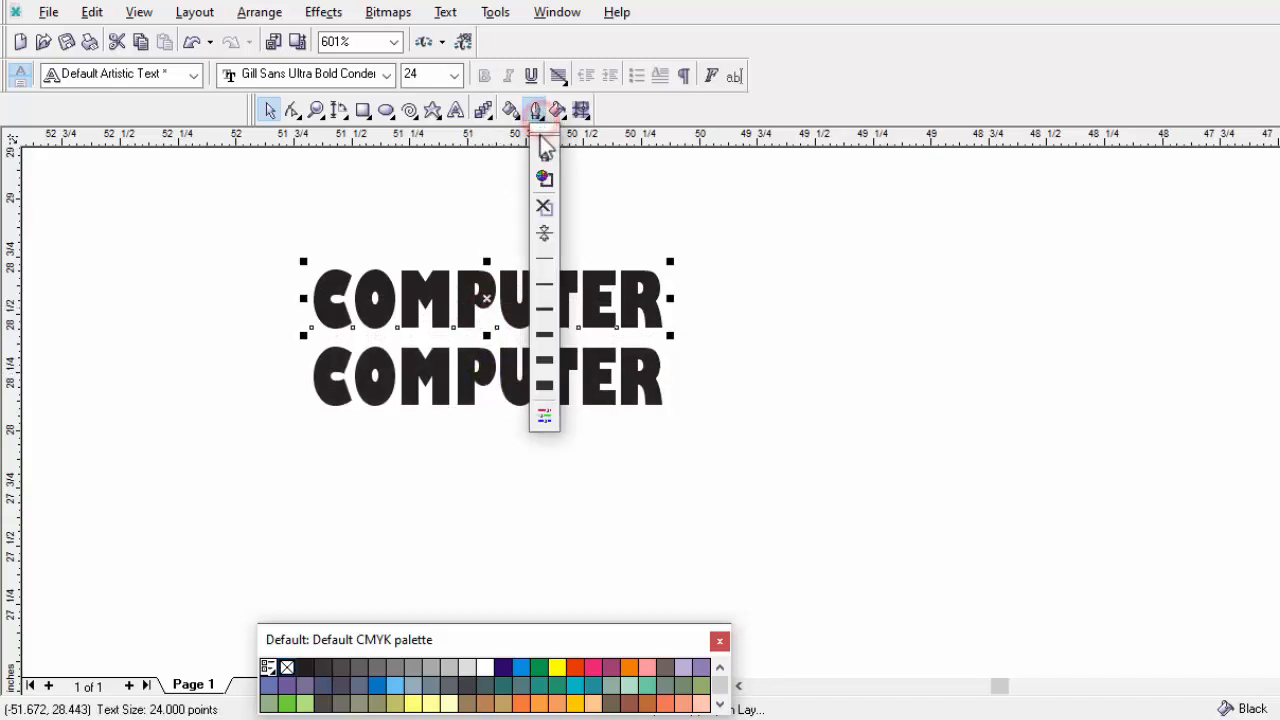
pyautogui.click(541, 160)
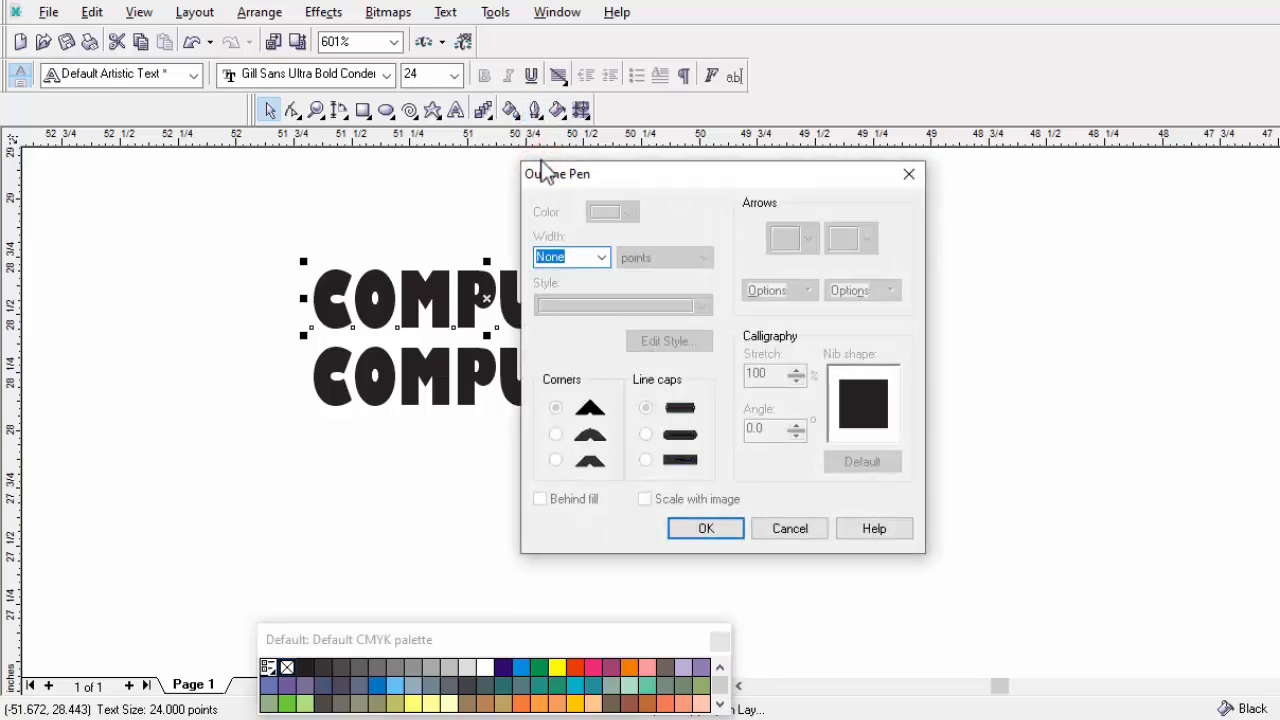
pyautogui.click(598, 258)
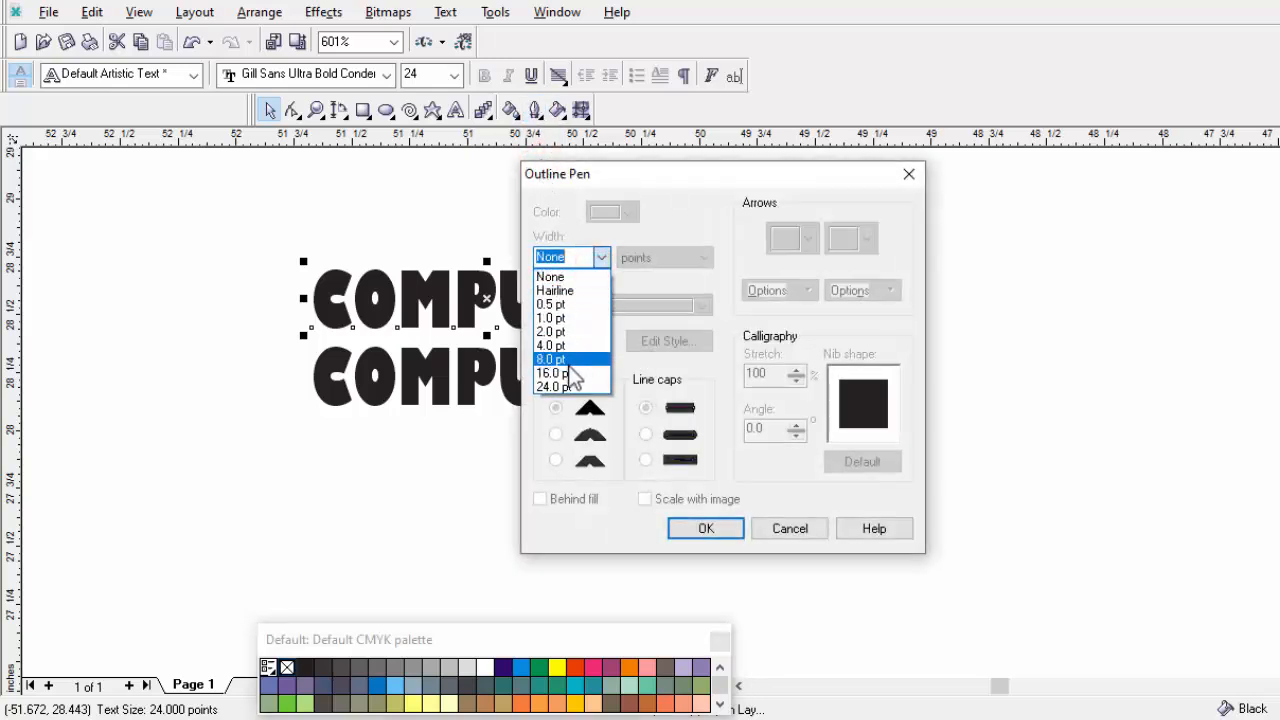
pyautogui.click(564, 360)
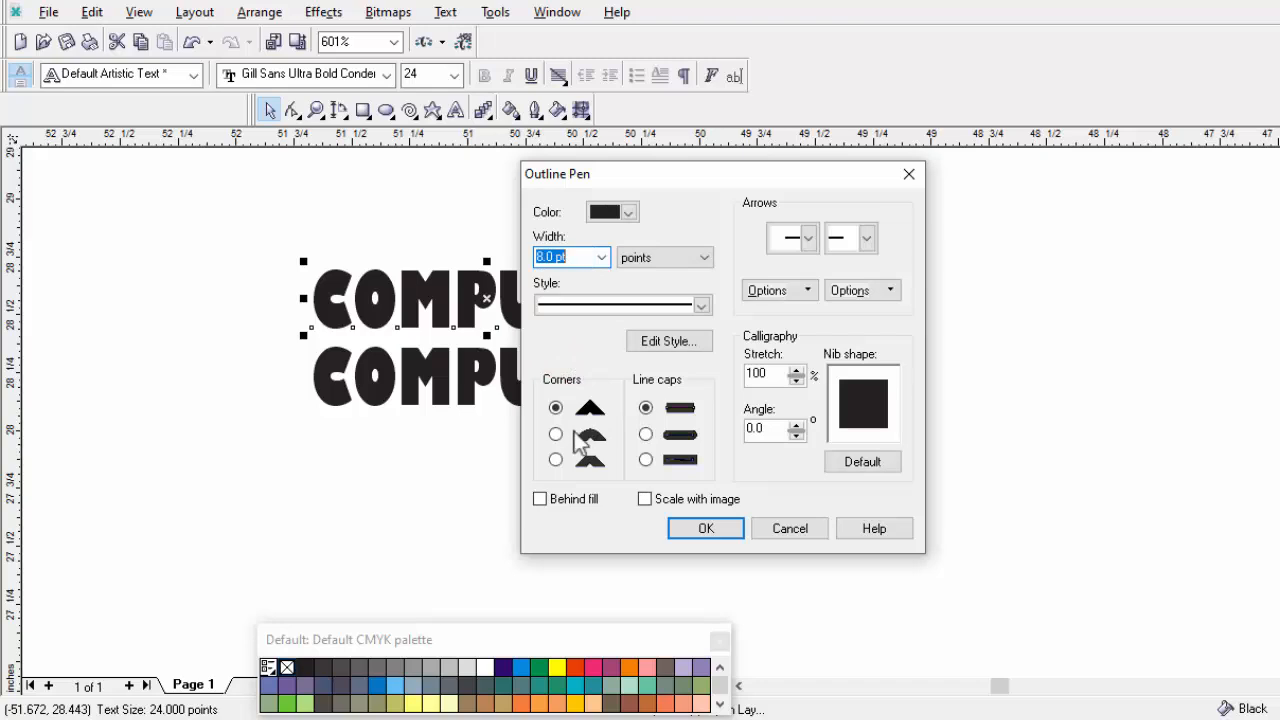
pyautogui.click(556, 434)
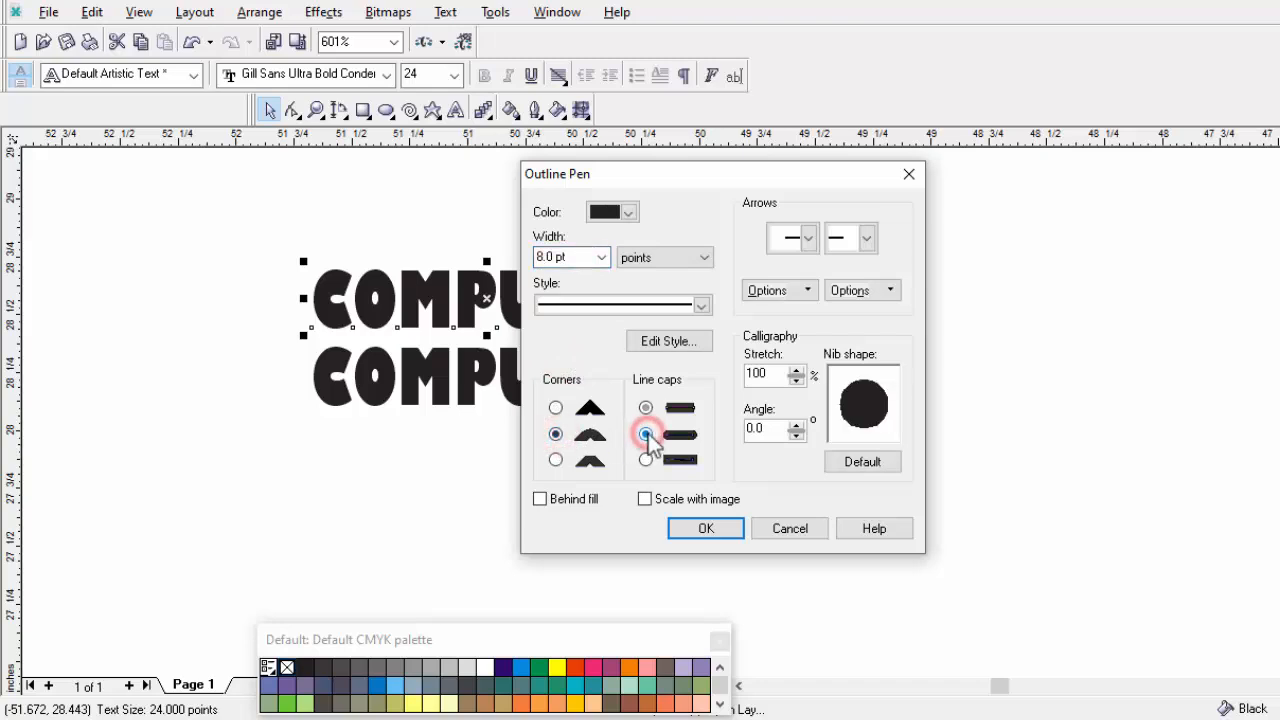
pyautogui.click(704, 529)
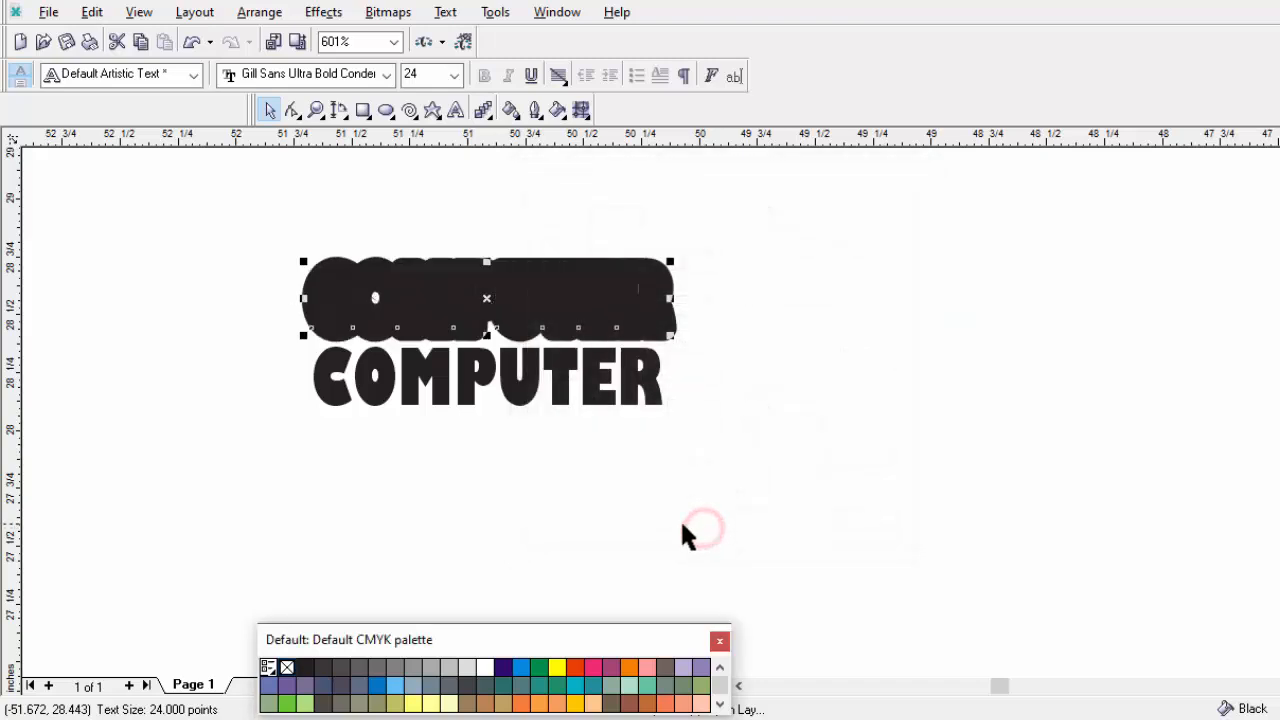
# Step: Color the upper text's outline yellow and remove its fill
pyautogui.rightClick(557, 669)
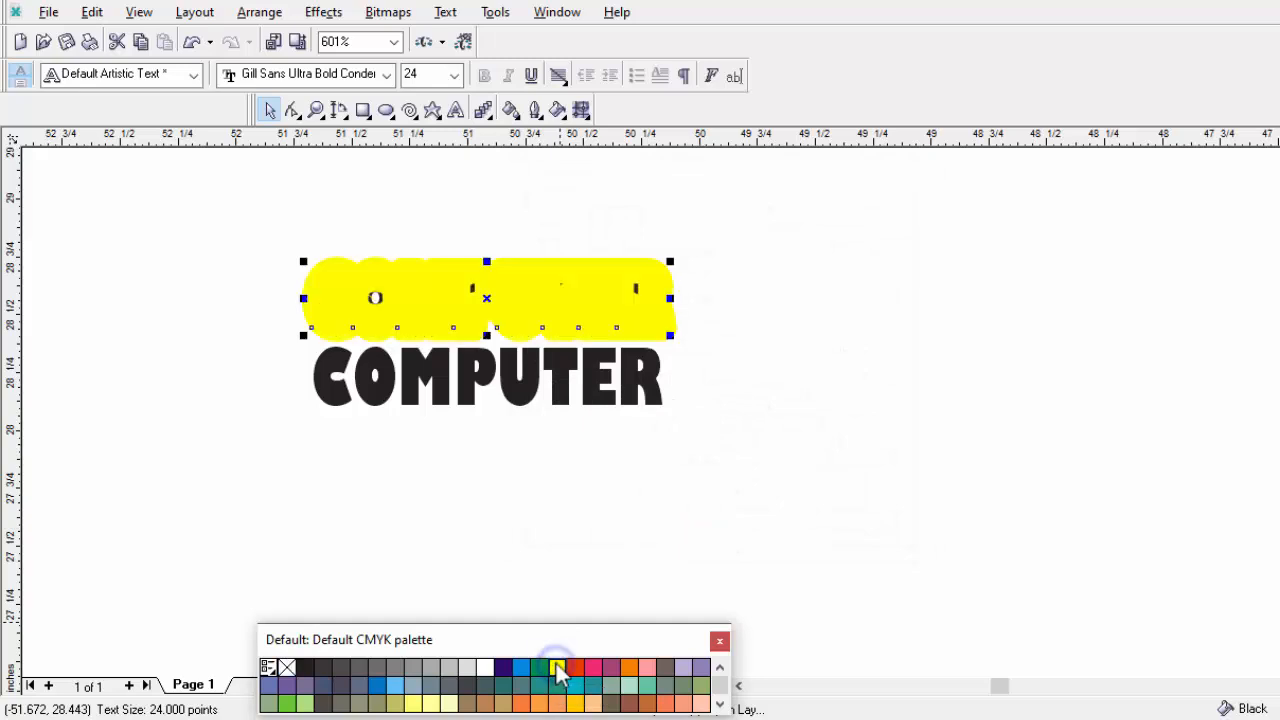
pyautogui.click(289, 670)
pyautogui.click(463, 480)
# Step: Place the black COMPUTER text centered over the yellow outlined text
pyautogui.click(483, 380)
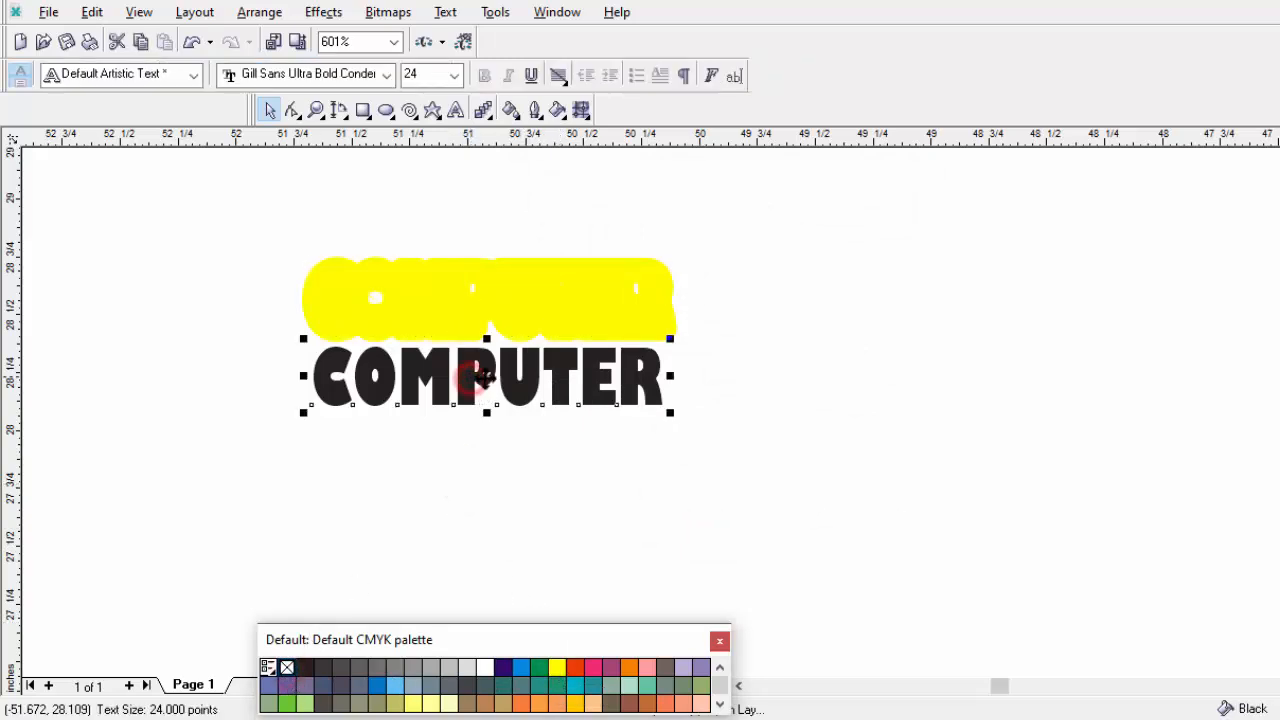
pyautogui.moveTo(483, 378); pyautogui.dragTo(478, 300)
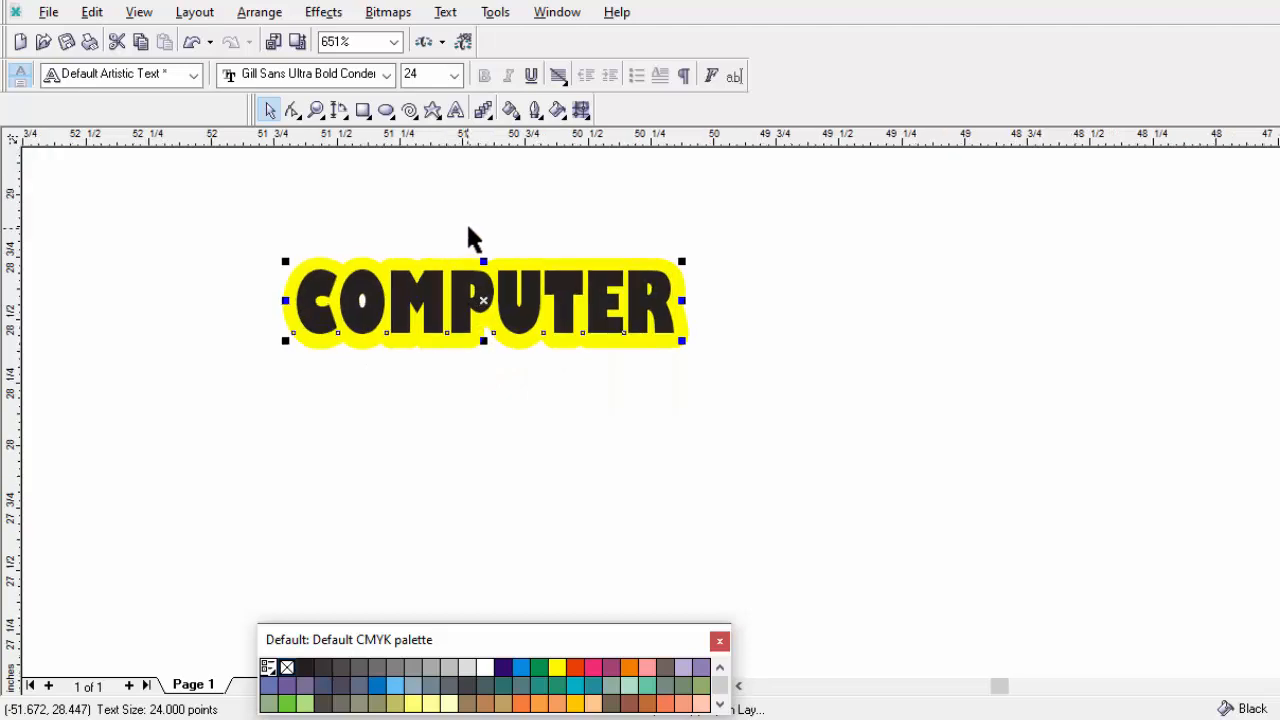
pyautogui.scroll(1, 486, 220)
pyautogui.scroll(1, 553, 210)
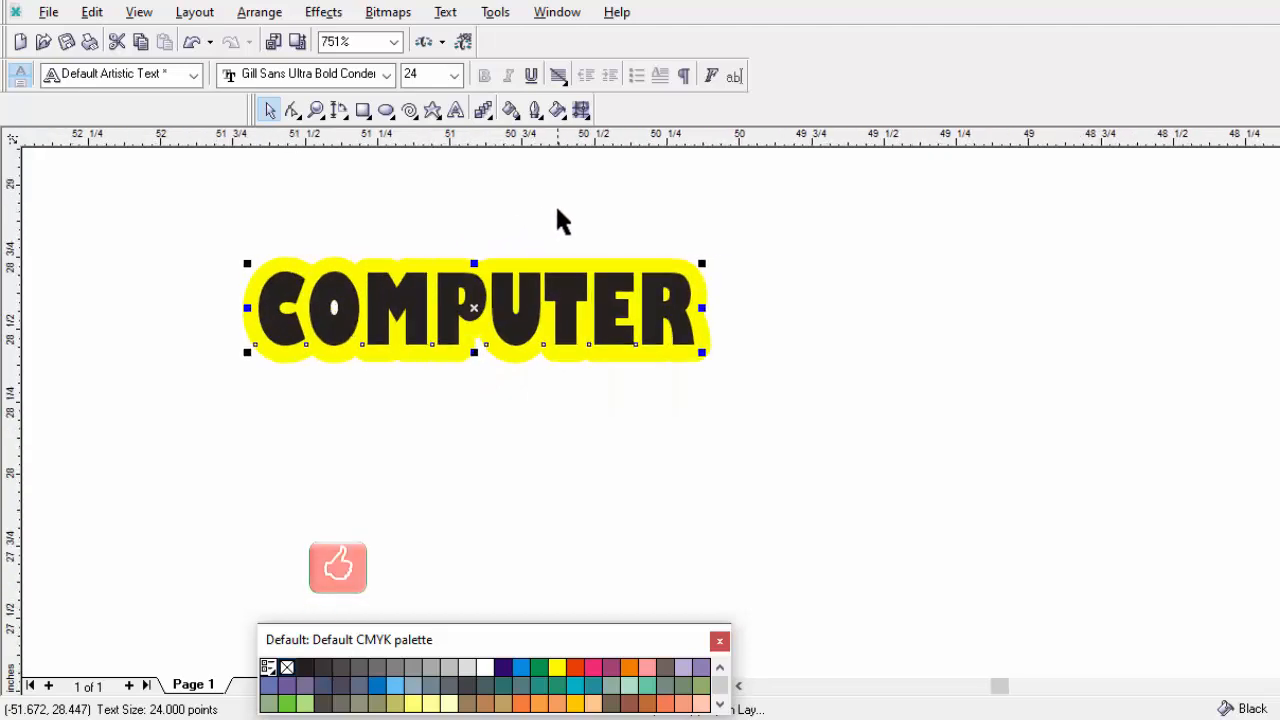
pyautogui.click(557, 208)
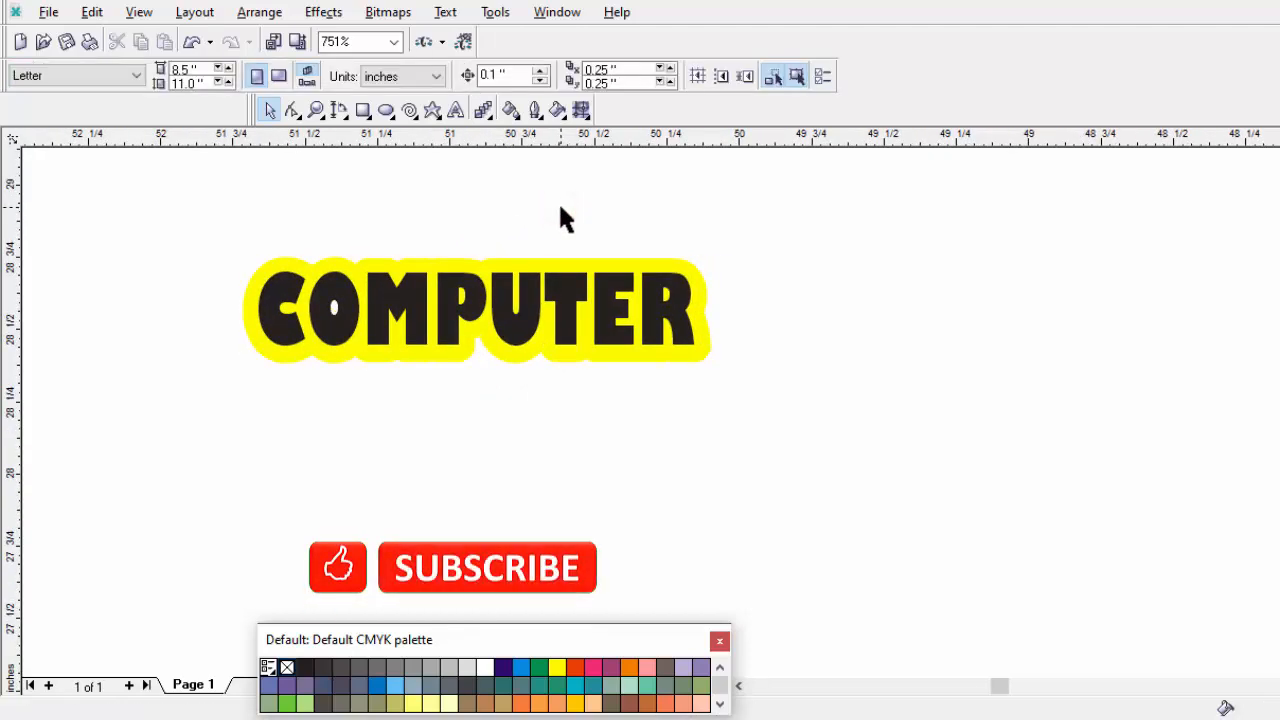
pyautogui.scroll(2, 398, 230)
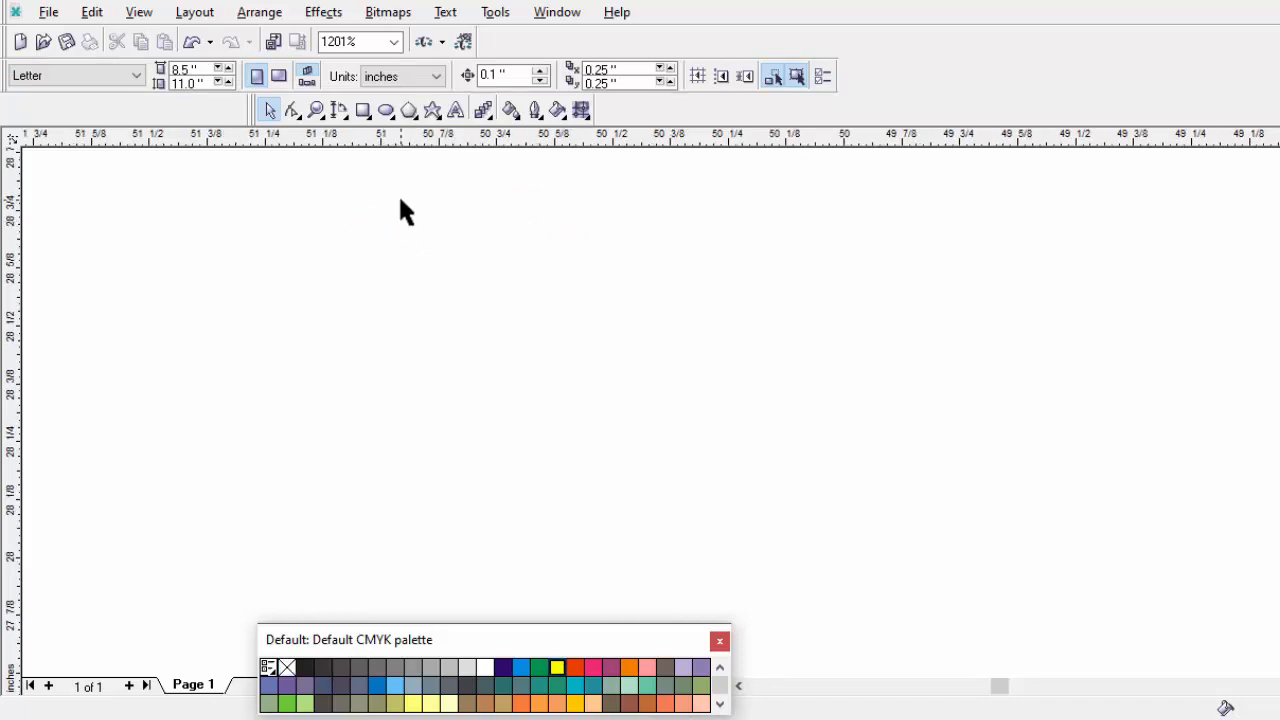
# Step: Draw a circle about 0.51 inches in diameter on an empty area and shift it slightly up and left
pyautogui.click(387, 110)
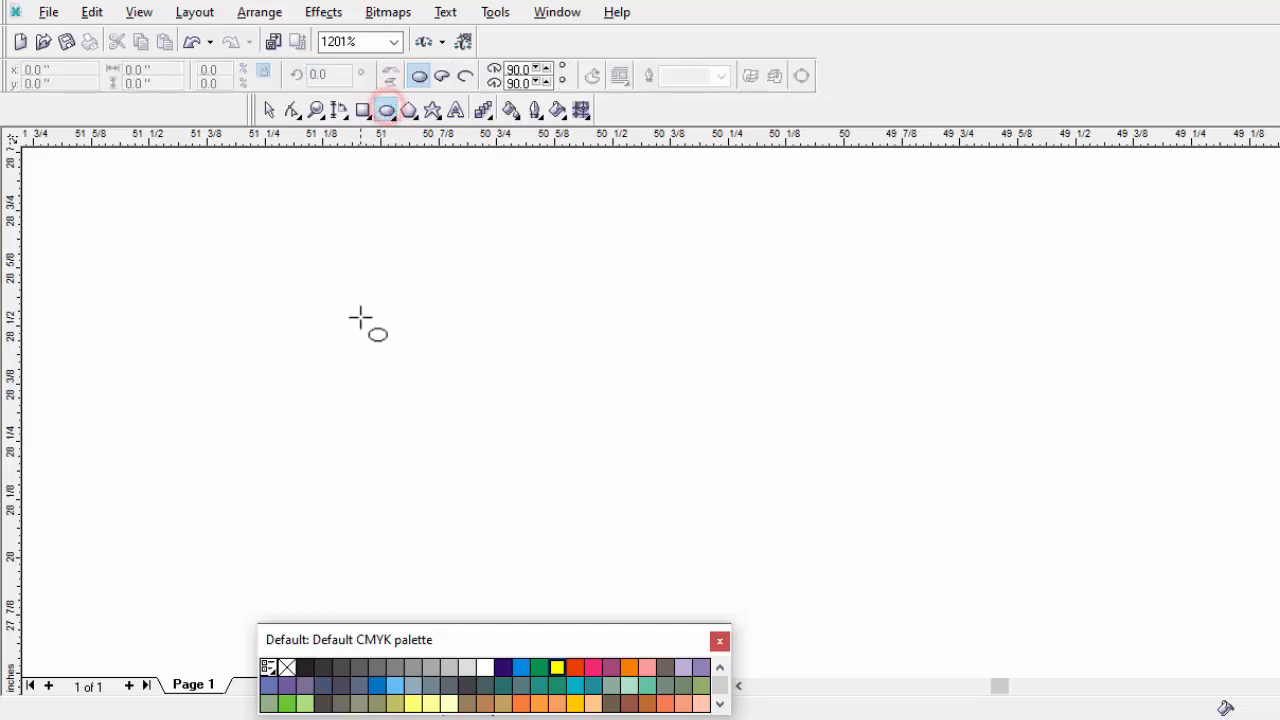
pyautogui.moveTo(390, 268)
pyautogui.mouseDown()
pyautogui.moveTo(591, 463)
pyautogui.moveTo(612, 503)
pyautogui.mouseUp()
pyautogui.moveTo(508, 385); pyautogui.dragTo(495, 374)
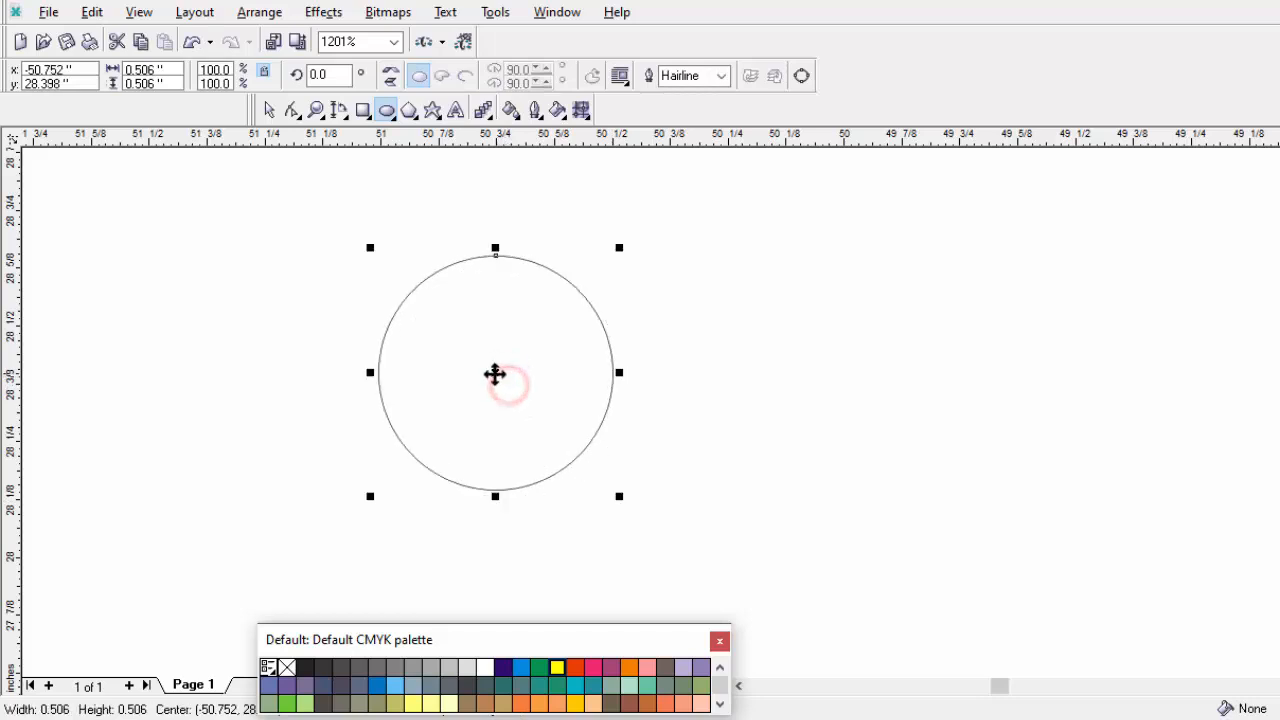
# Step: Draw a five-pointed star about 0.13 inches wide at the circle's upper-left edge and give it a yellow 0.5 pt outline
pyautogui.click(432, 110)
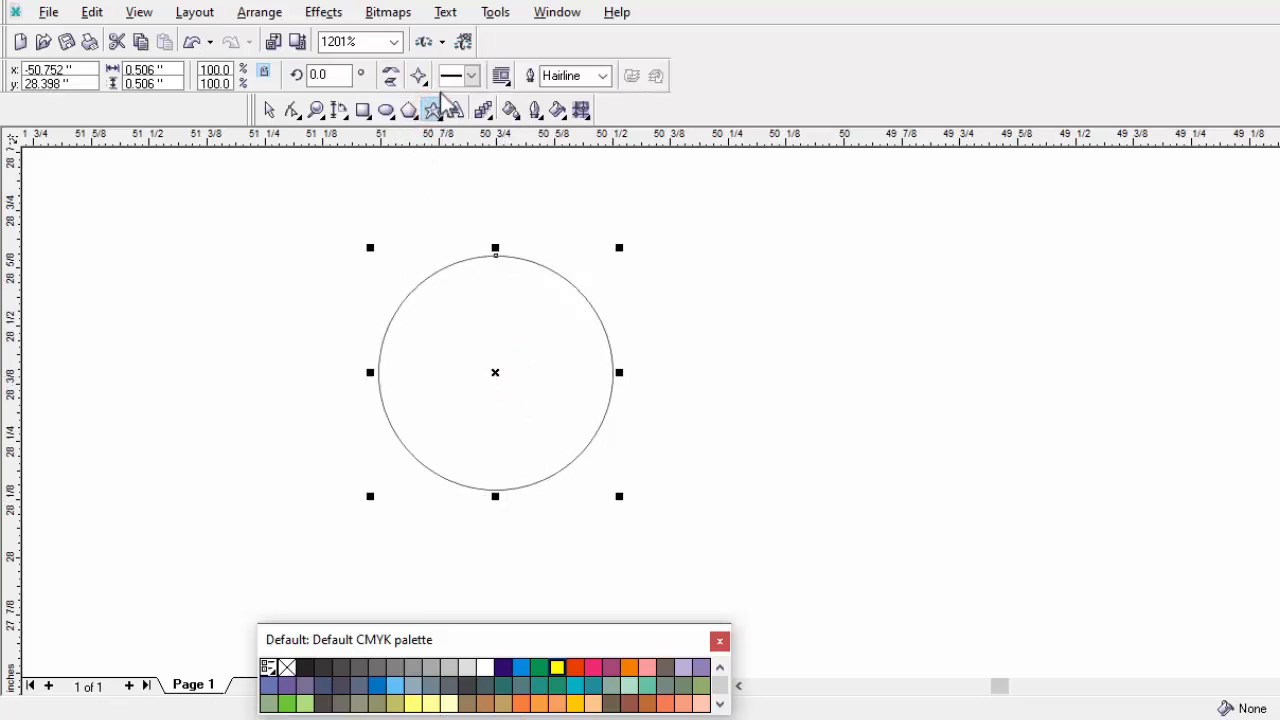
pyautogui.click(425, 80)
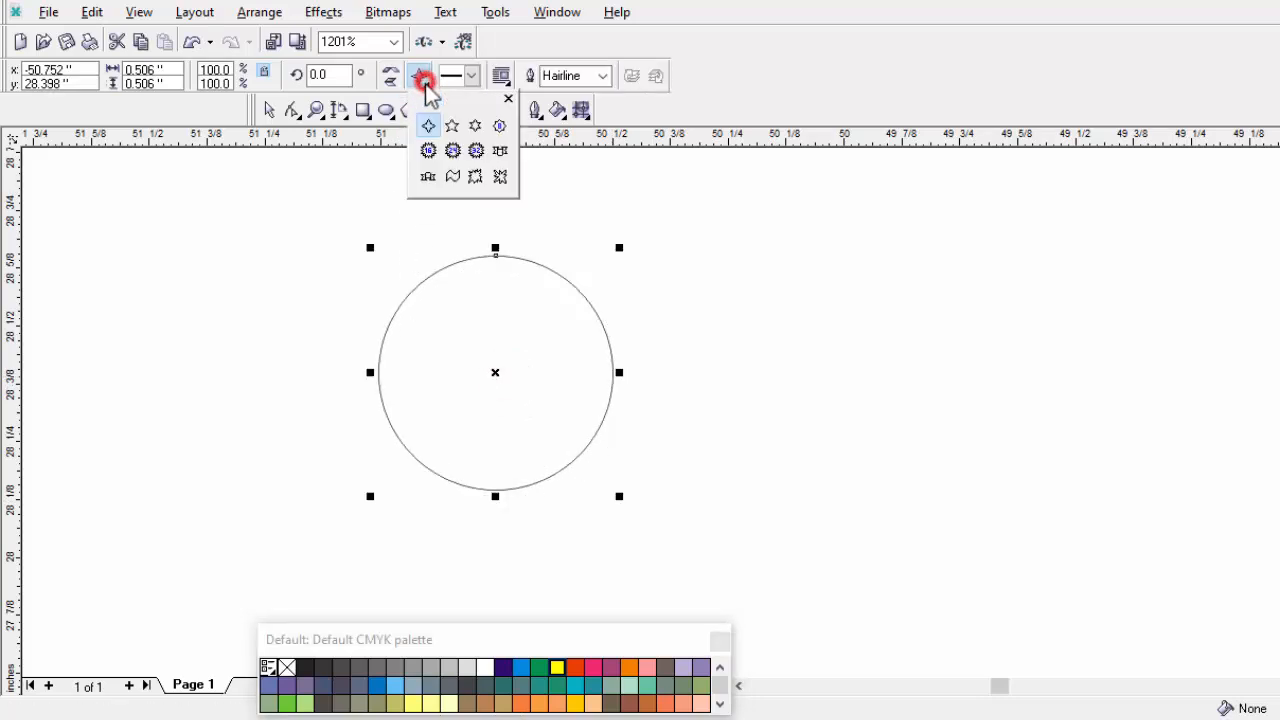
pyautogui.click(455, 128)
pyautogui.moveTo(400, 280); pyautogui.dragTo(460, 340)
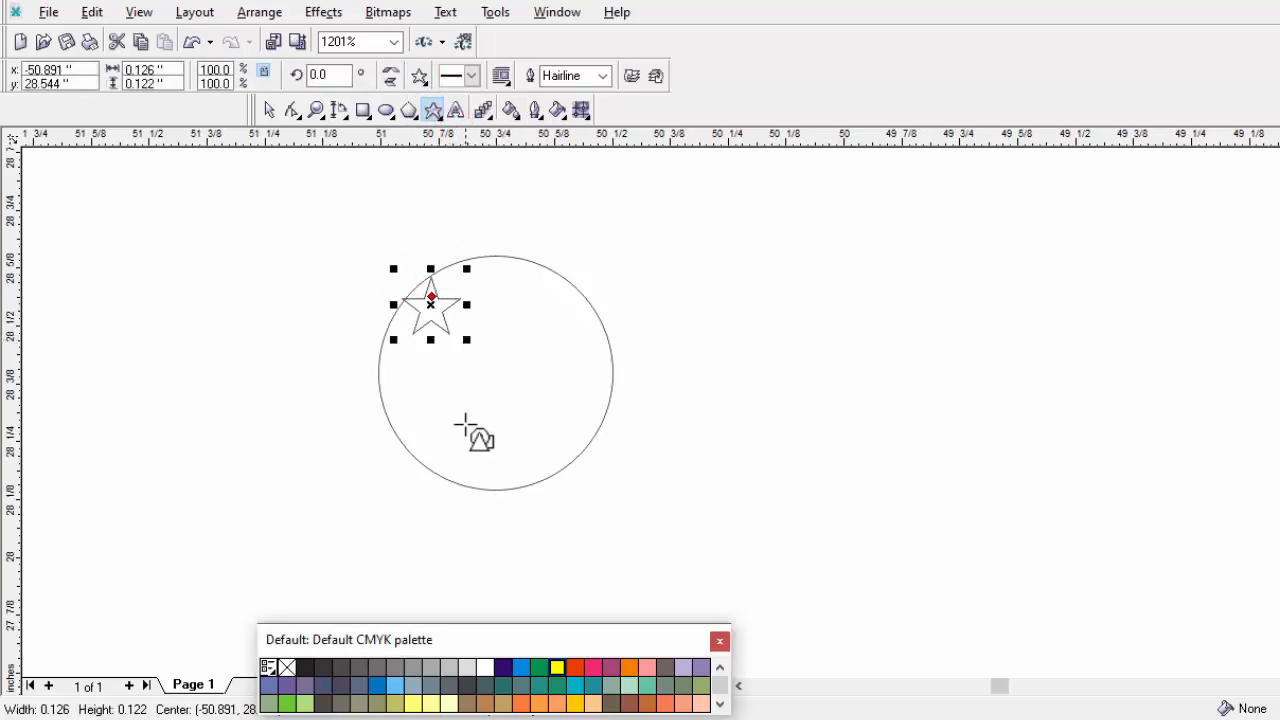
pyautogui.rightClick(556, 668)
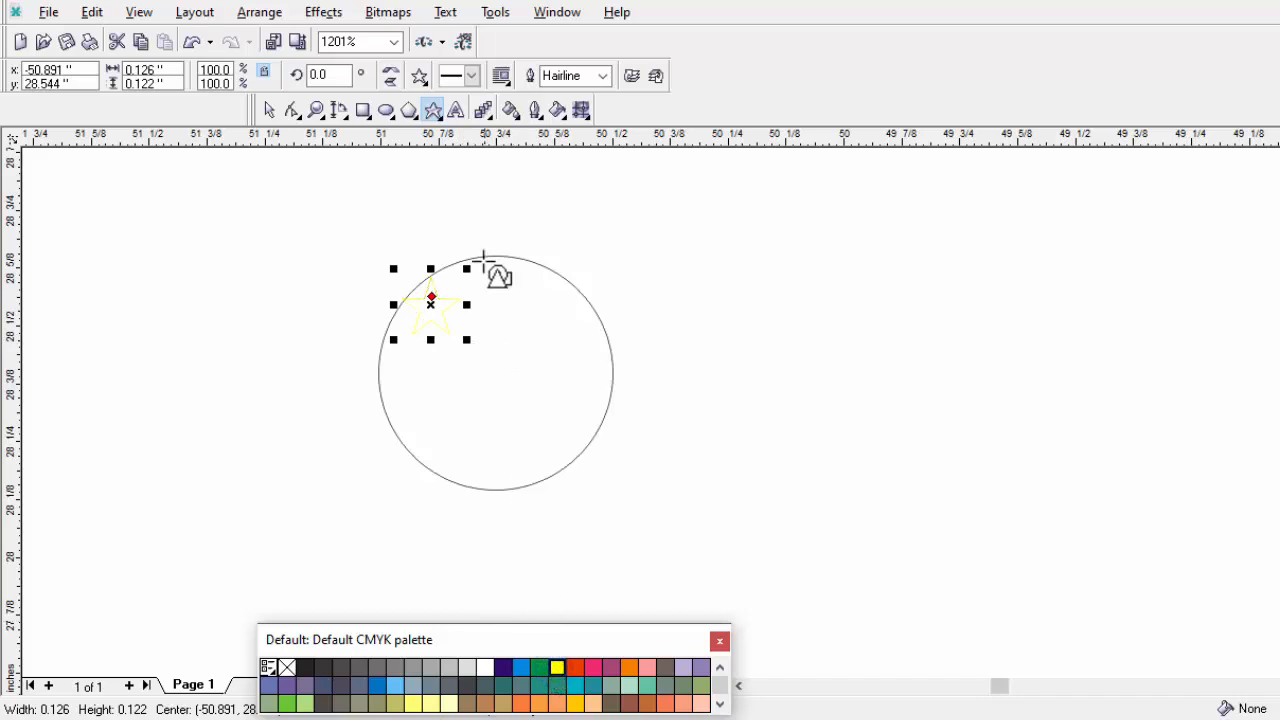
pyautogui.click(536, 112)
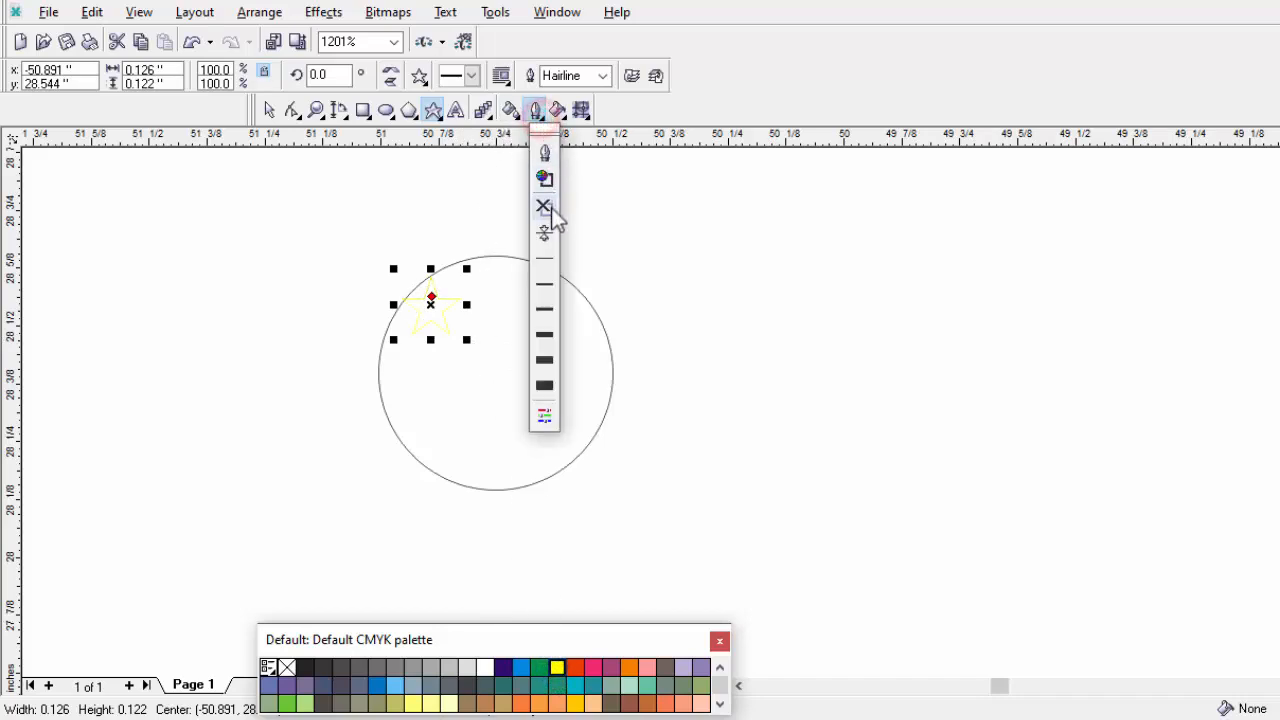
pyautogui.click(545, 263)
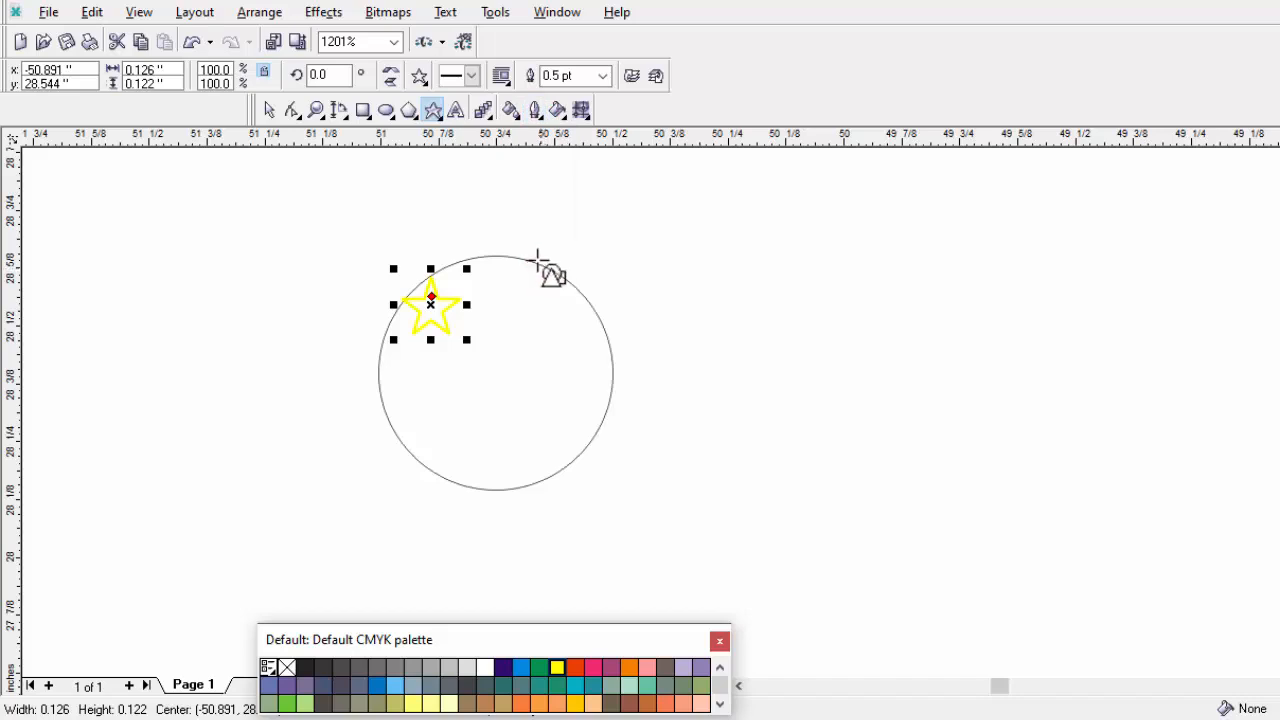
# Step: Color the circle's outline cyan and make it visibly thicker than the star's outline
pyautogui.click(534, 262)
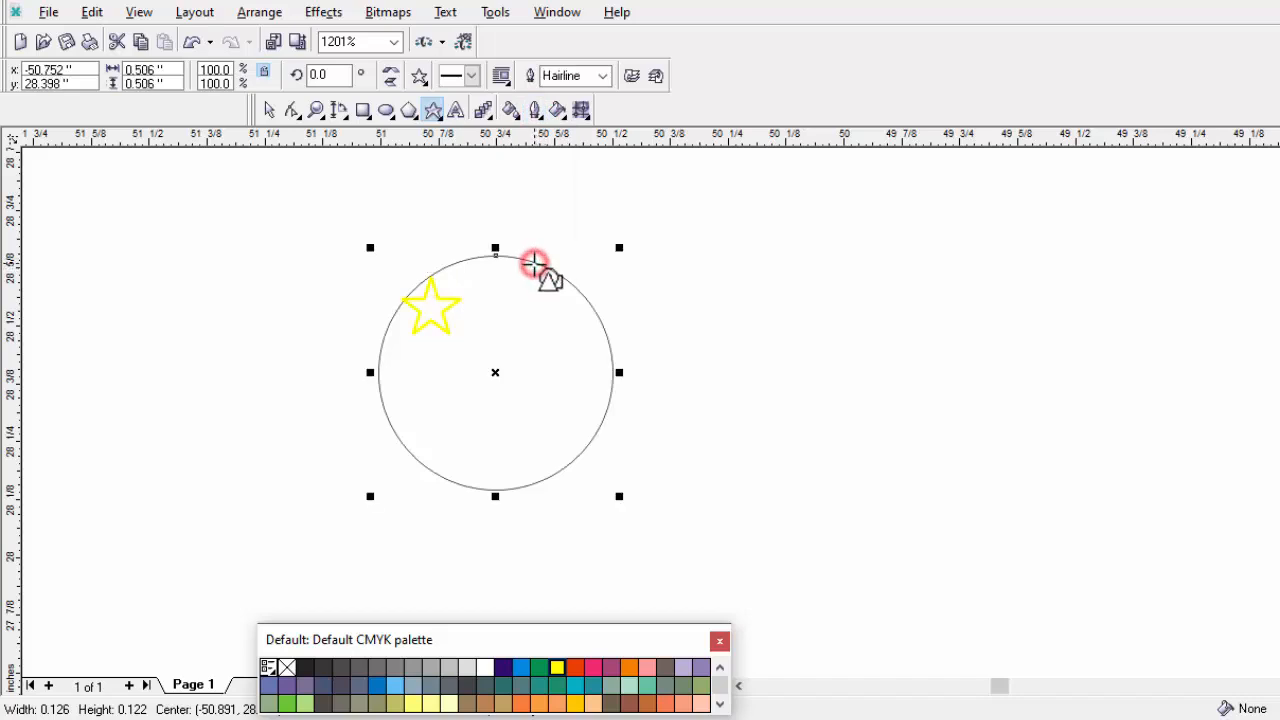
pyautogui.rightClick(522, 668)
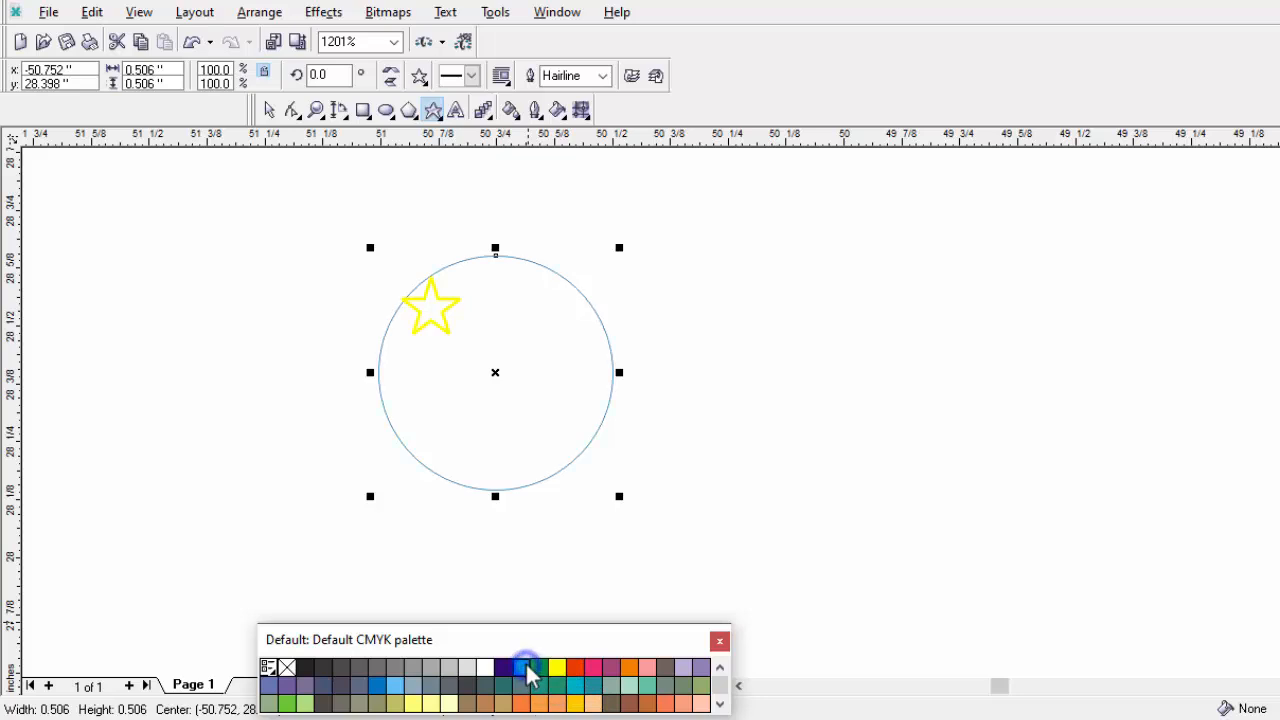
pyautogui.click(537, 112)
pyautogui.click(548, 284)
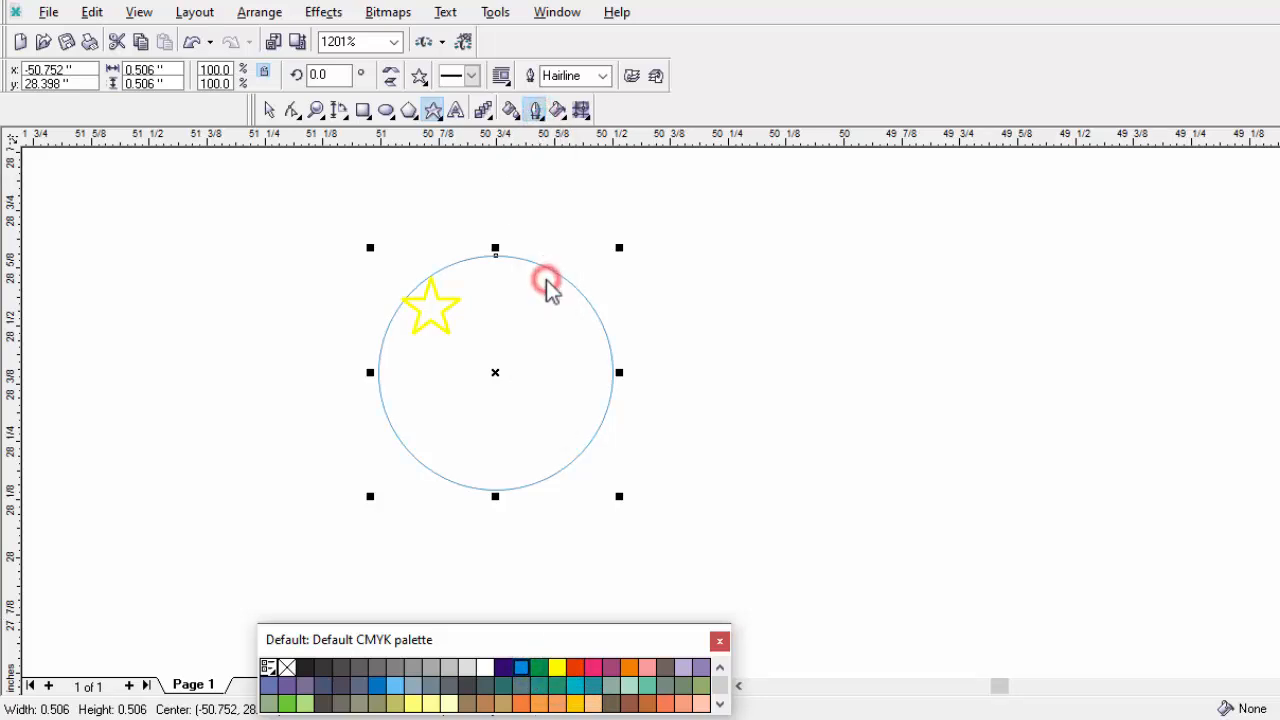
# Step: Blend the yellow star into the cyan circle with 20 blend steps
pyautogui.click(484, 110)
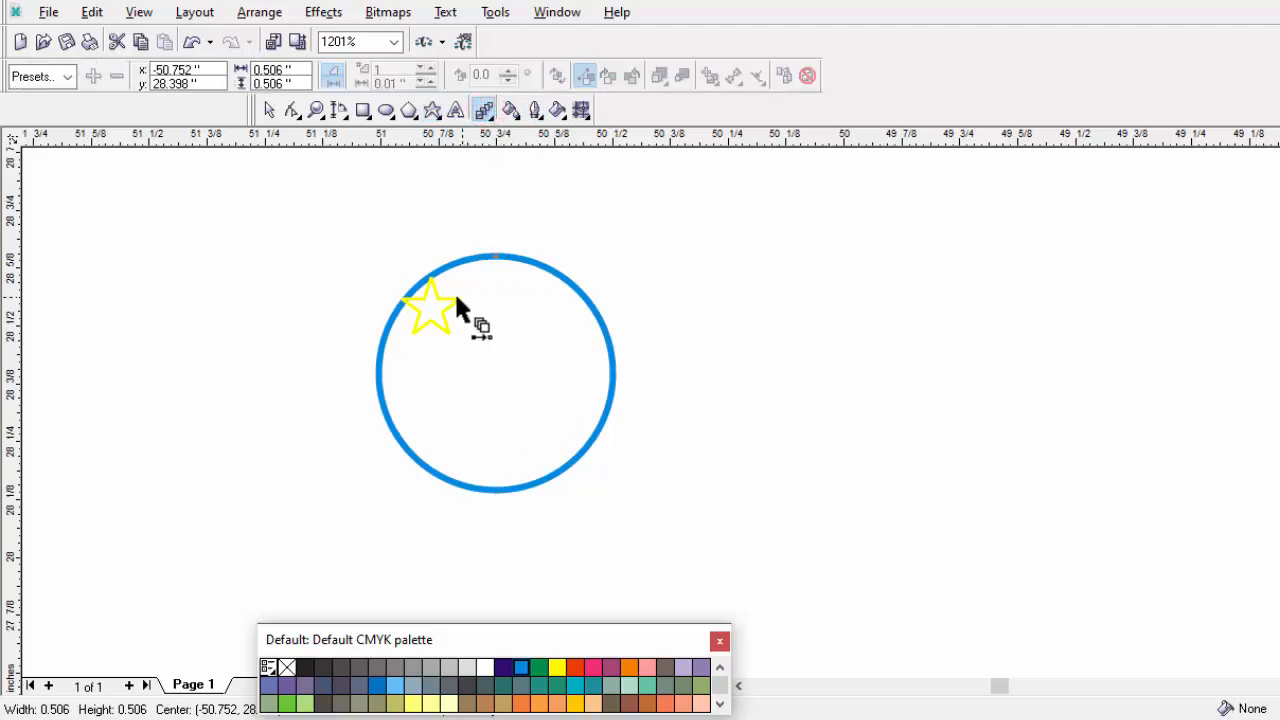
pyautogui.click(442, 296)
pyautogui.moveTo(443, 304); pyautogui.dragTo(479, 300)
pyautogui.moveTo(570, 312); pyautogui.dragTo(570, 312)
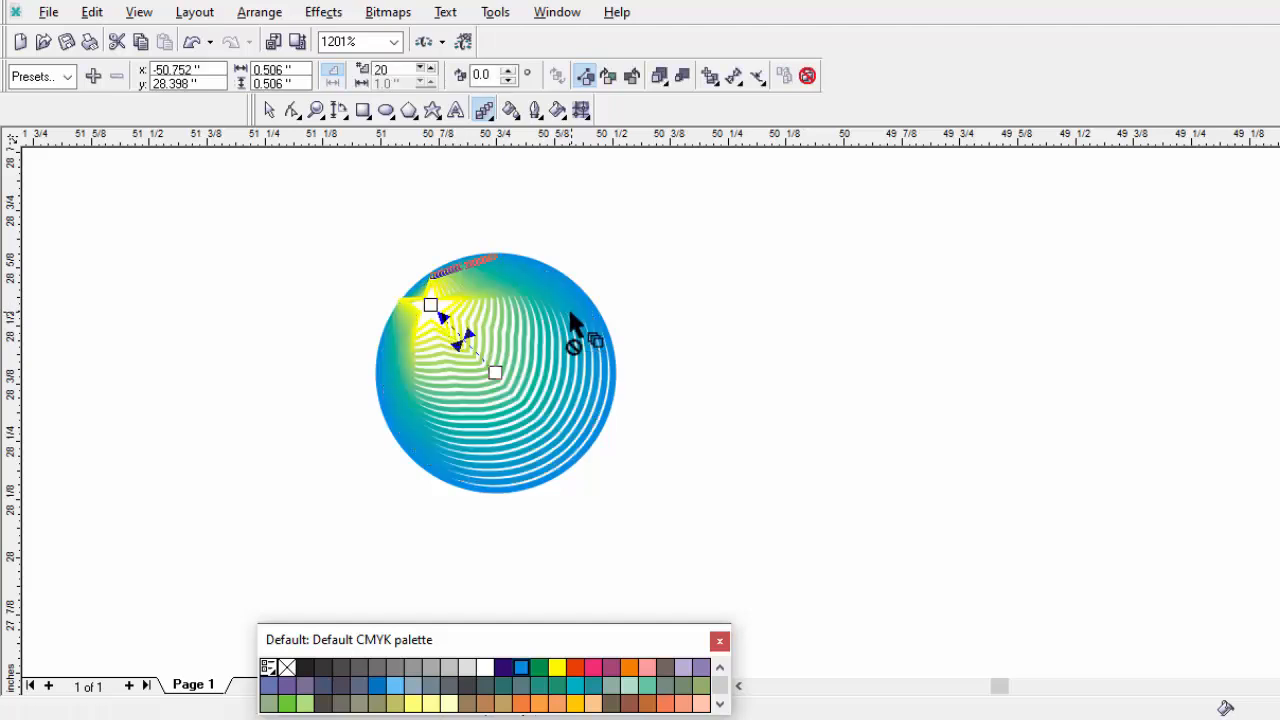
# Step: Rotate the blend's star by about 11 degrees and move it slightly inward, toward the circle's center
pyautogui.click(270, 112)
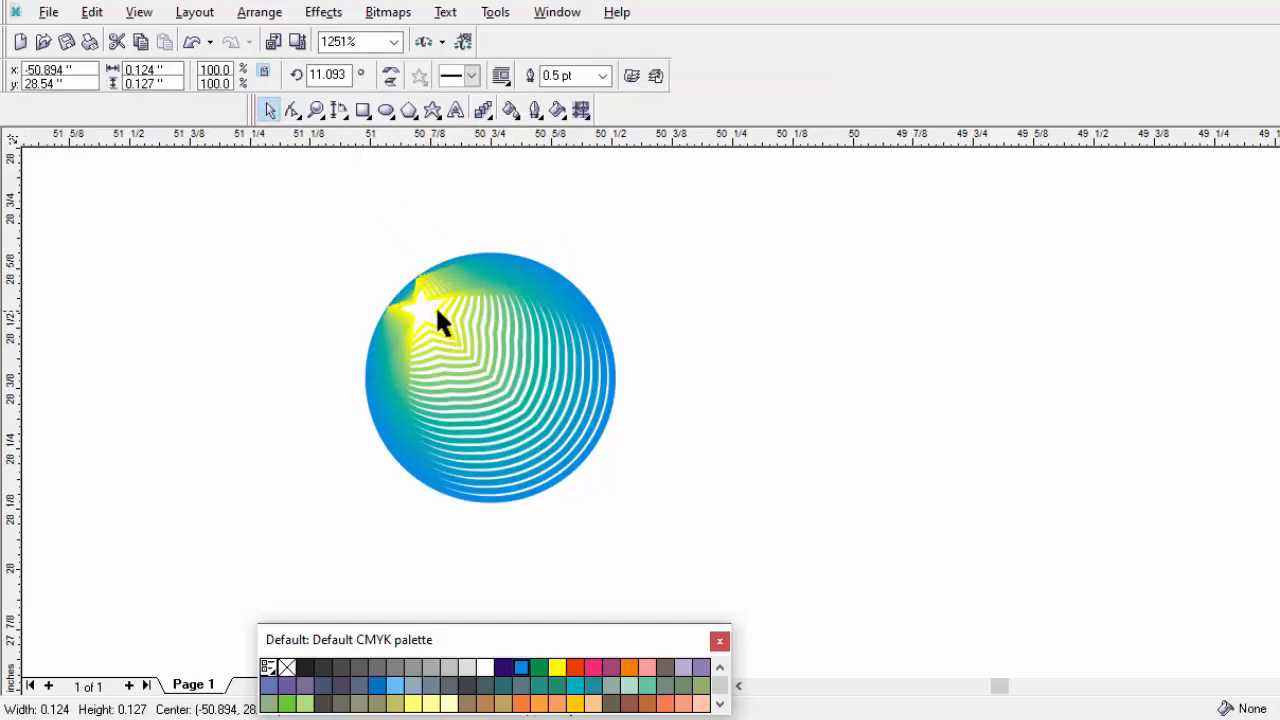
pyautogui.click(437, 308)
pyautogui.click(436, 306)
pyautogui.moveTo(425, 305); pyautogui.dragTo(438, 324)
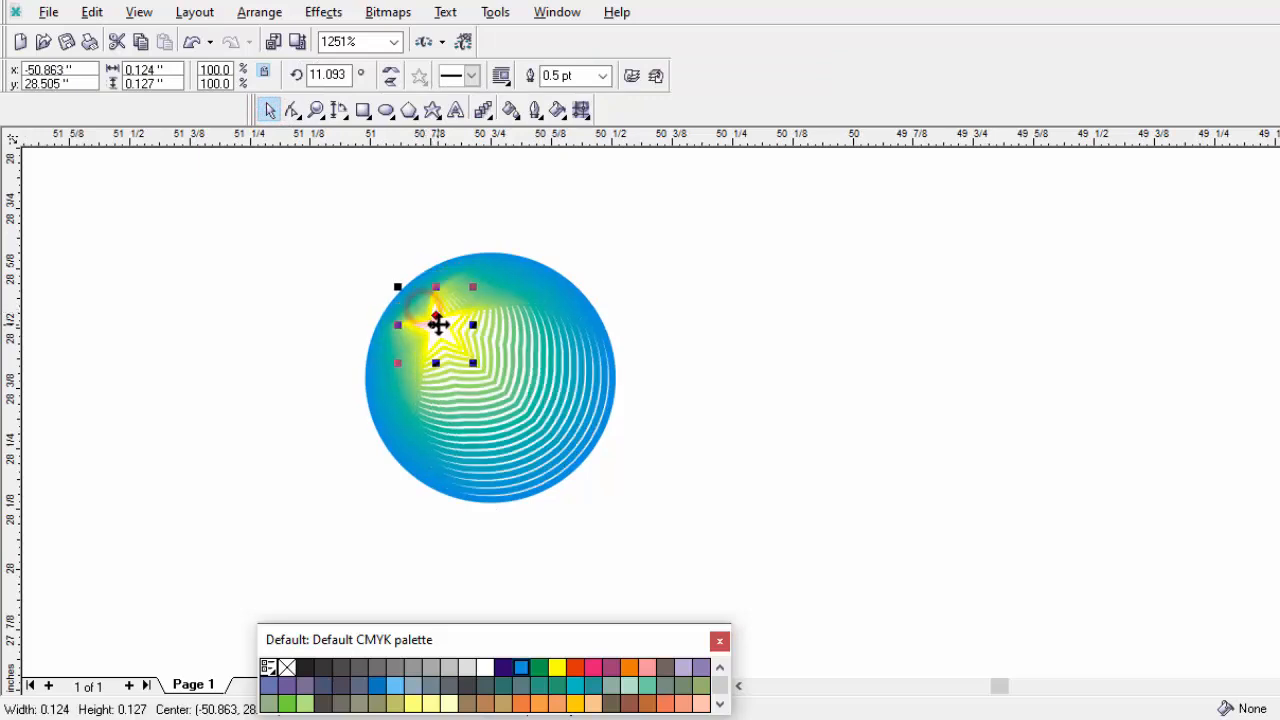
pyautogui.click(616, 270)
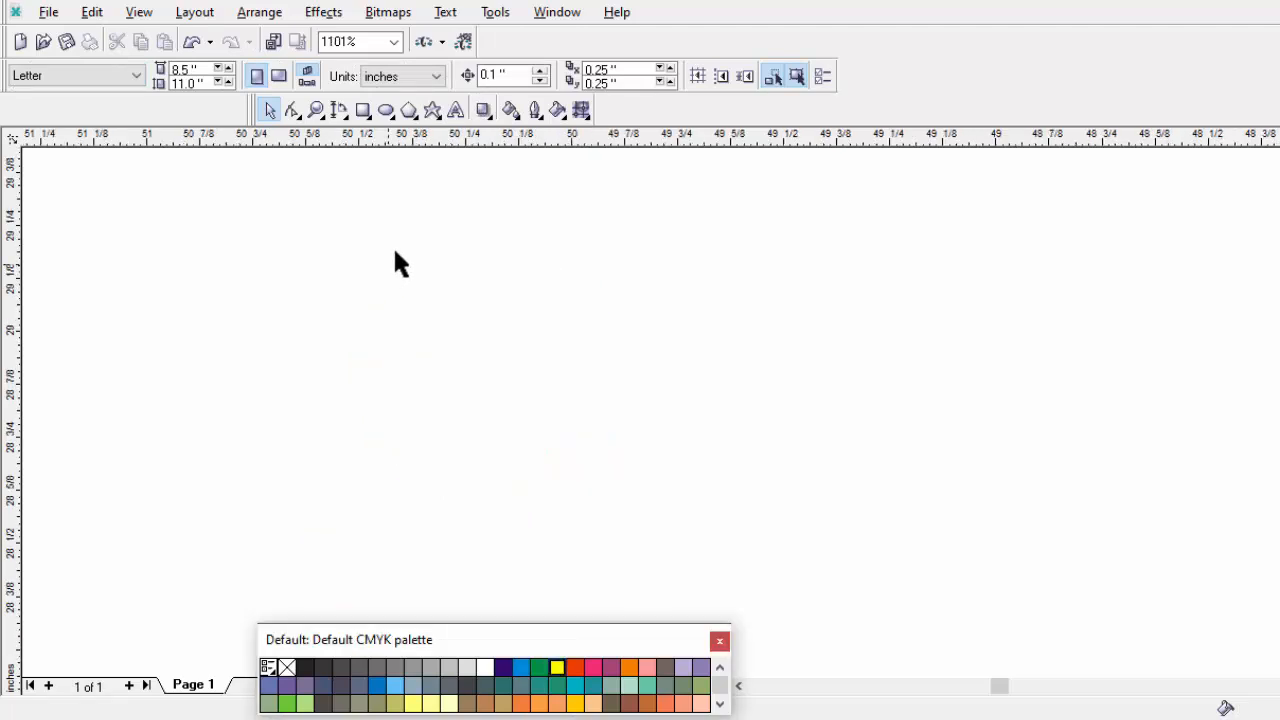
# Step: Add the artistic text COMPUTER on an empty area and scale it down to about 10.6 pt
pyautogui.click(456, 110)
pyautogui.click(218, 277)
pyautogui.click(218, 277)
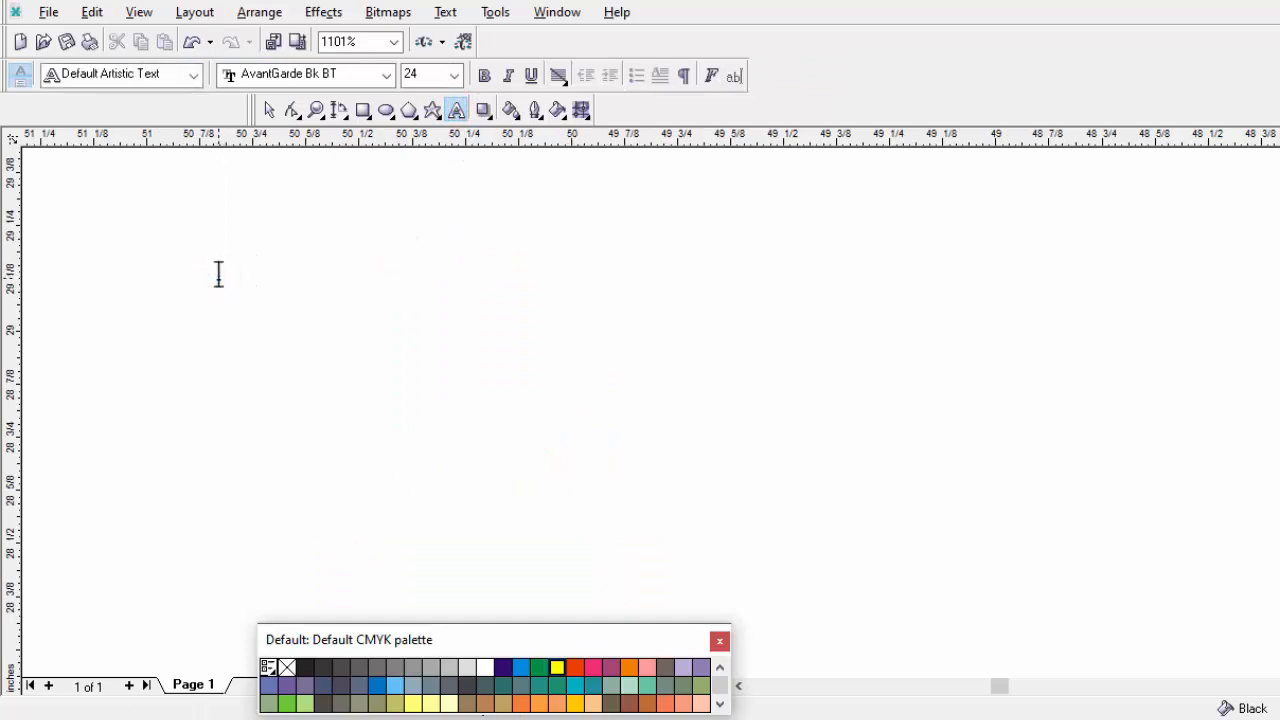
pyautogui.write('COMPUTE')
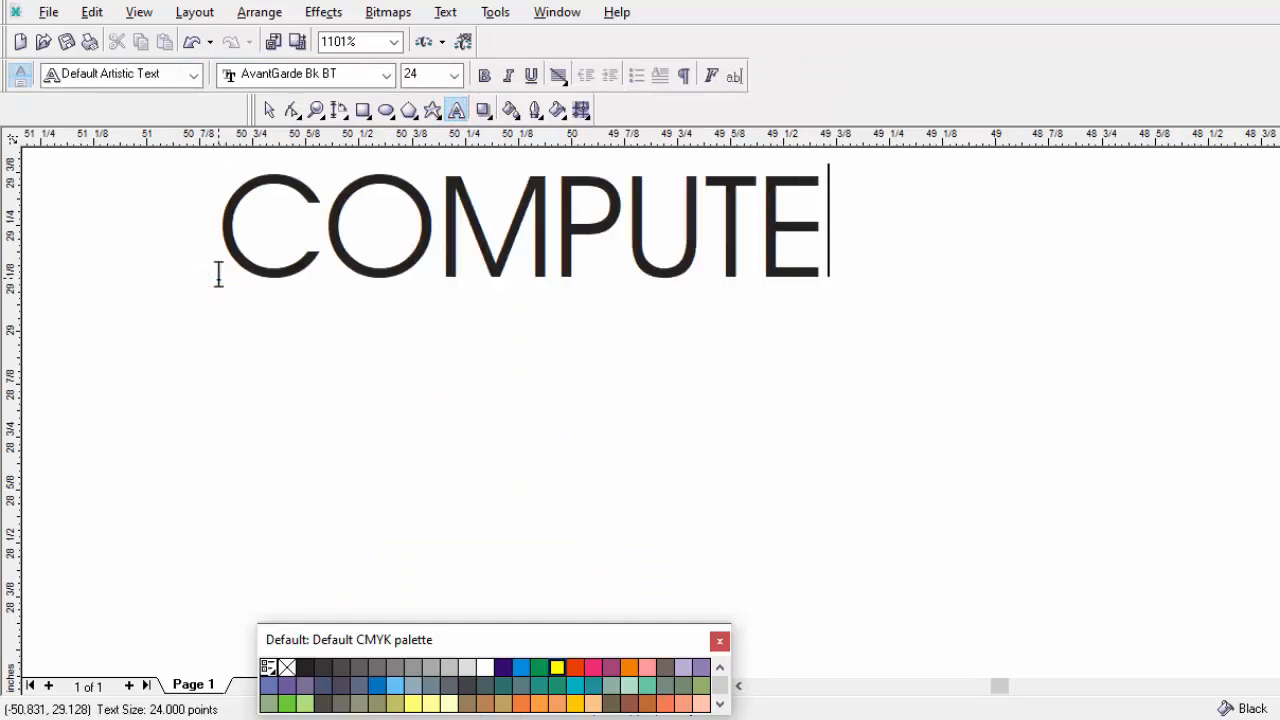
pyautogui.write('R')
pyautogui.click(268, 109)
pyautogui.moveTo(903, 285); pyautogui.dragTo(526, 227)
pyautogui.moveTo(368, 197); pyautogui.dragTo(481, 267)
# Step: Make the COMPUTER text bold and set its font to Bahnschrift
pyautogui.click(484, 75)
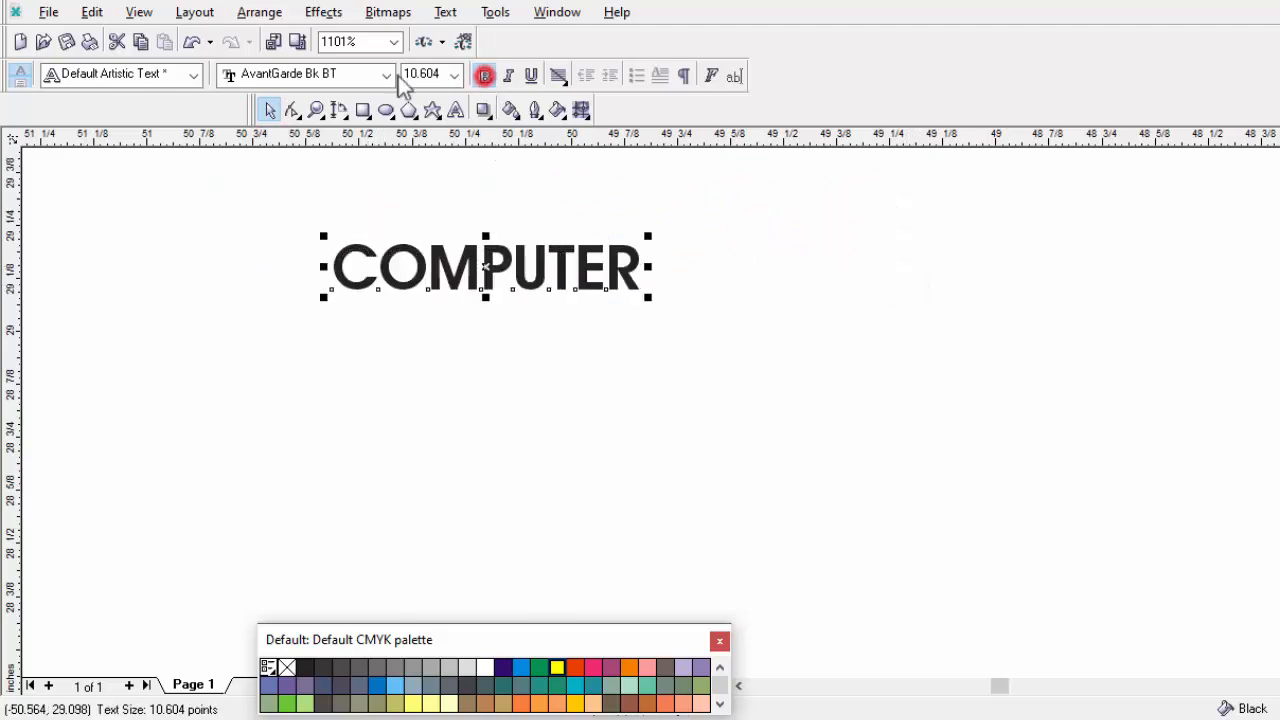
pyautogui.click(382, 74)
pyautogui.click(372, 118)
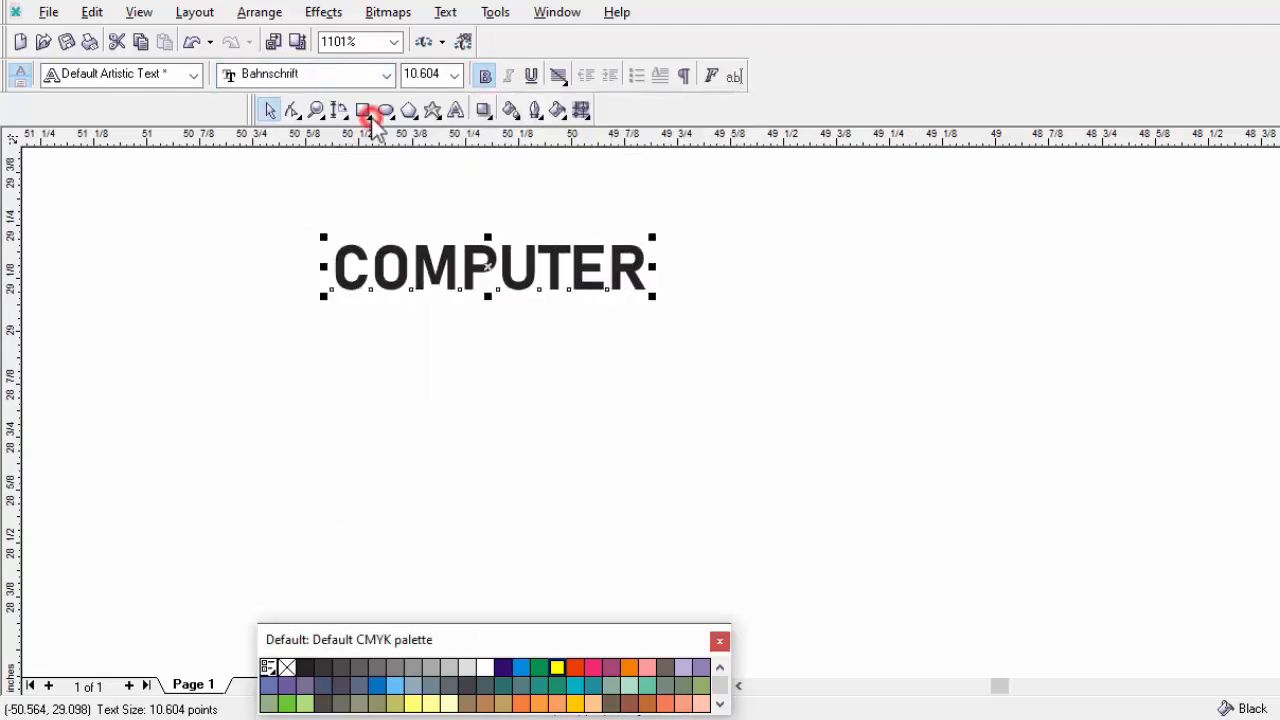
# Step: Copy the COMPUTER text directly below the original and fill the copy with cyan
pyautogui.moveTo(490, 269); pyautogui.dragTo(485, 336)
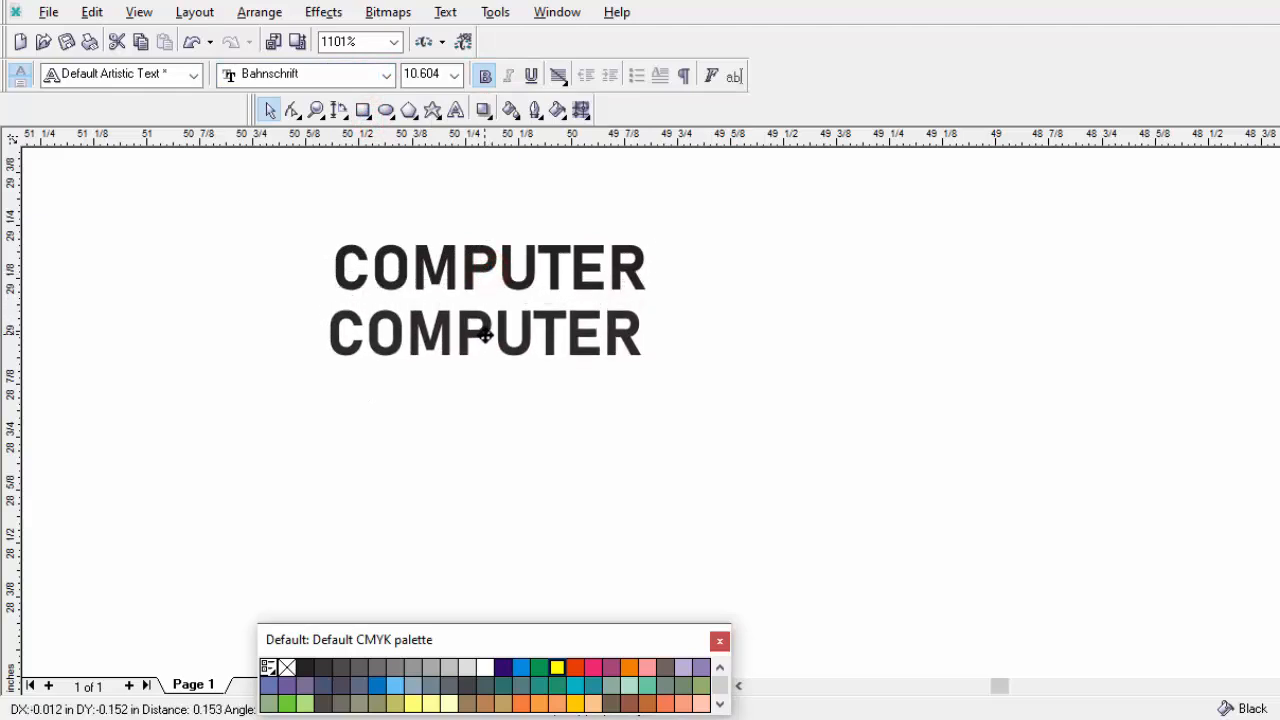
pyautogui.click(518, 668)
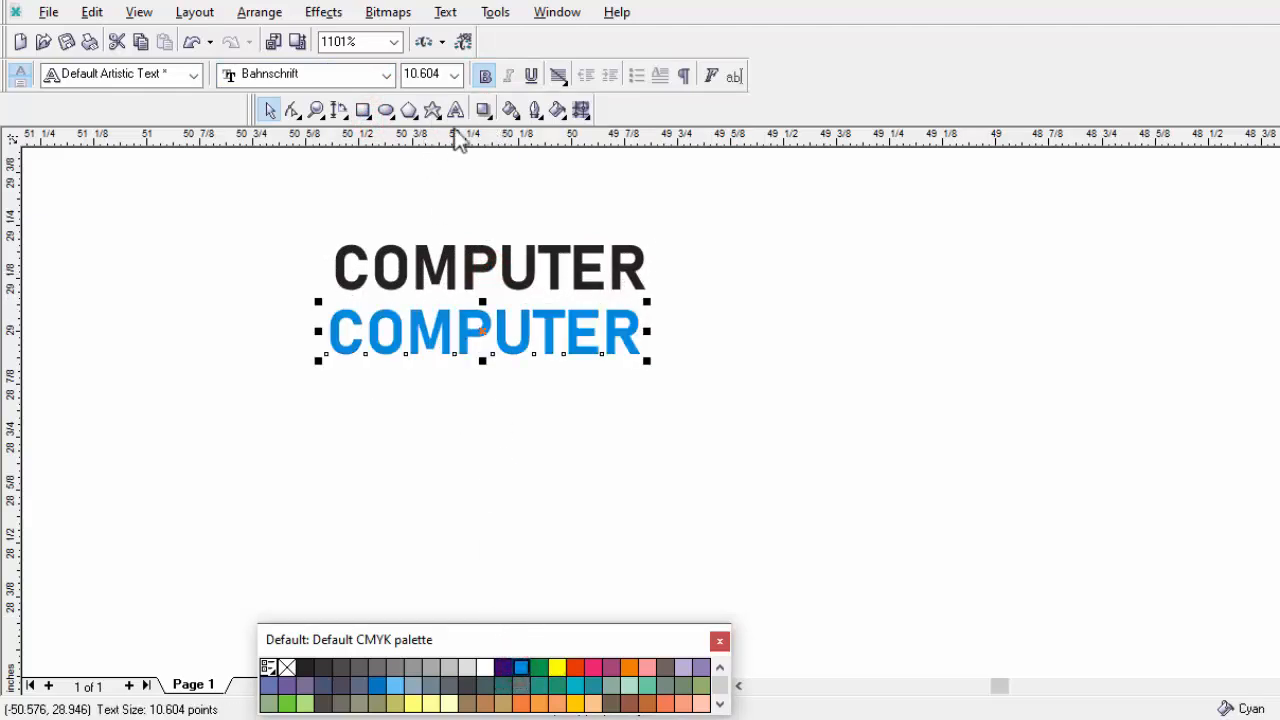
# Step: Blend the black COMPUTER text into the cyan copy with the Interactive Blend Tool
pyautogui.click(489, 112)
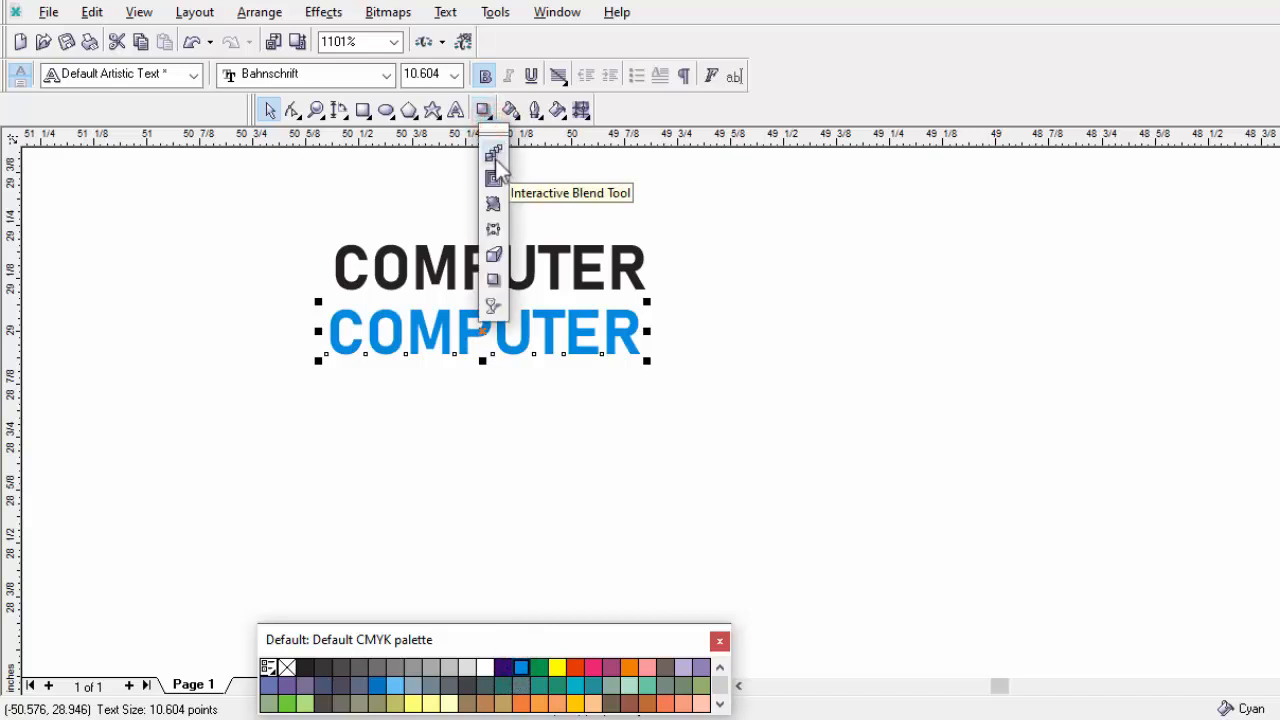
pyautogui.click(494, 157)
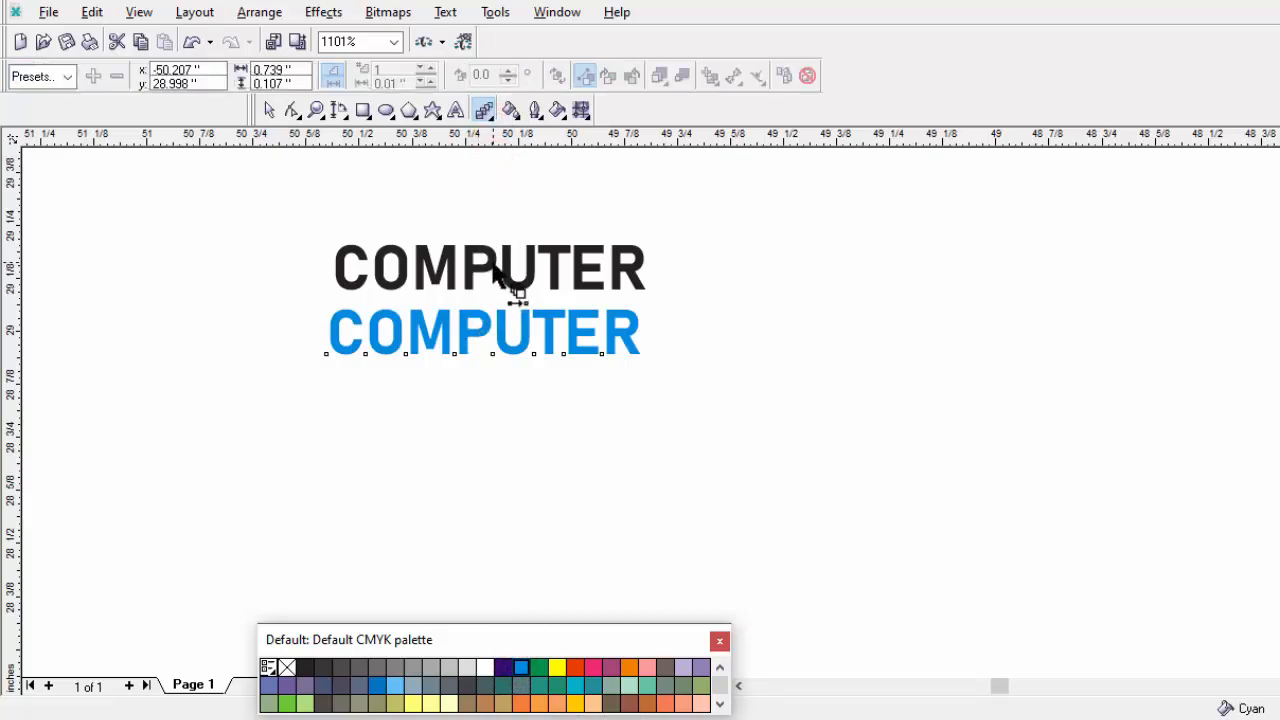
pyautogui.moveTo(490, 262); pyautogui.dragTo(480, 358)
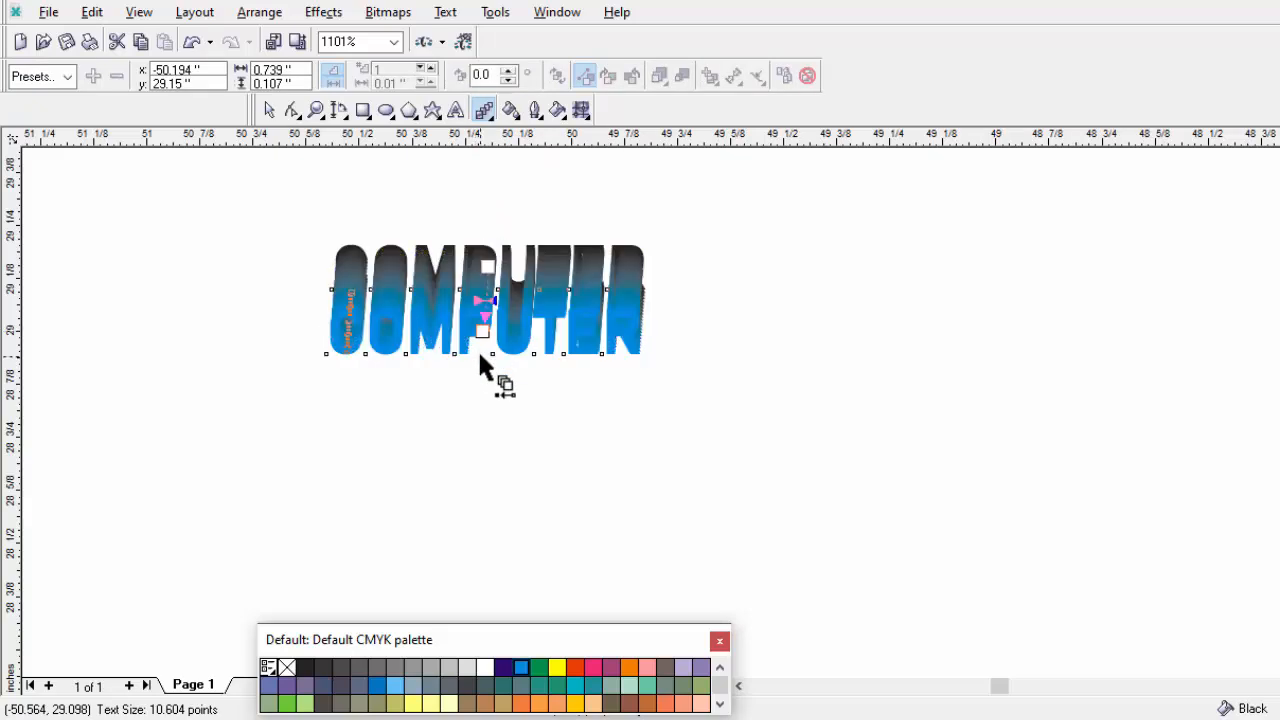
pyautogui.click(268, 110)
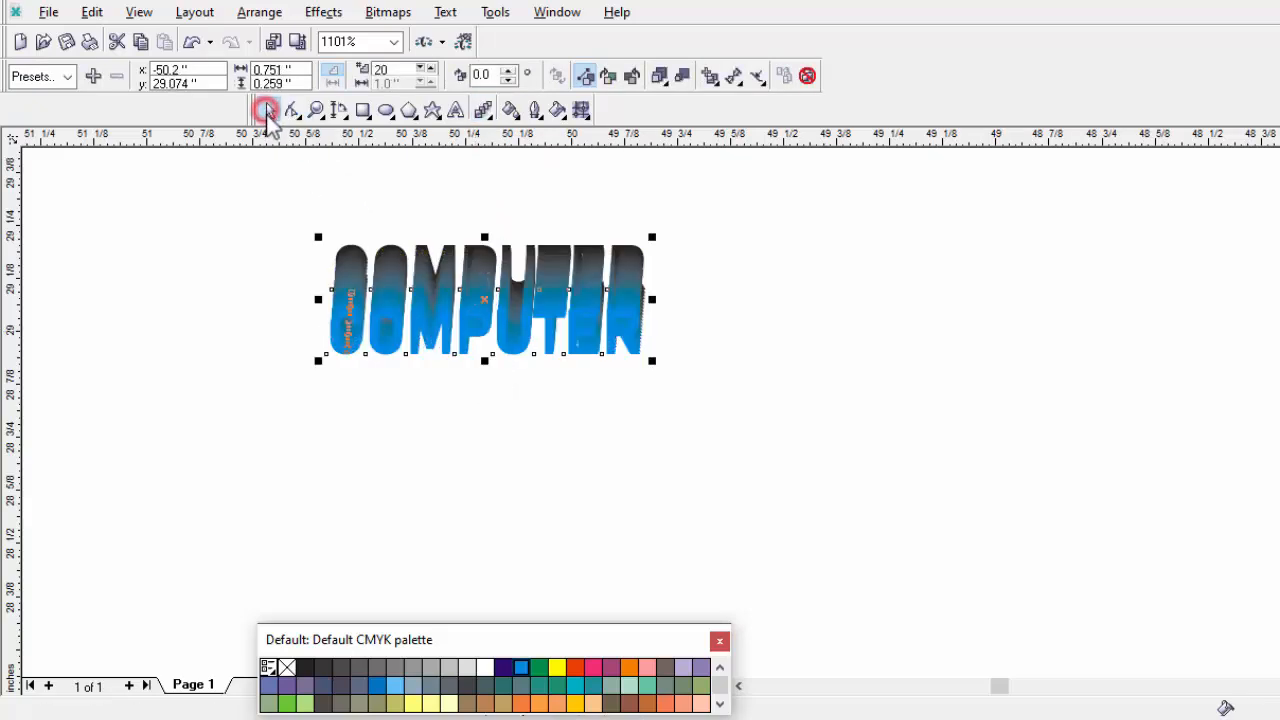
# Step: Move the cyan COMPUTER text up over the black one, offset slightly to the right to leave a thin blended edge
pyautogui.click(437, 434)
pyautogui.moveTo(437, 329); pyautogui.dragTo(448, 258)
pyautogui.scroll(1, 443, 232)
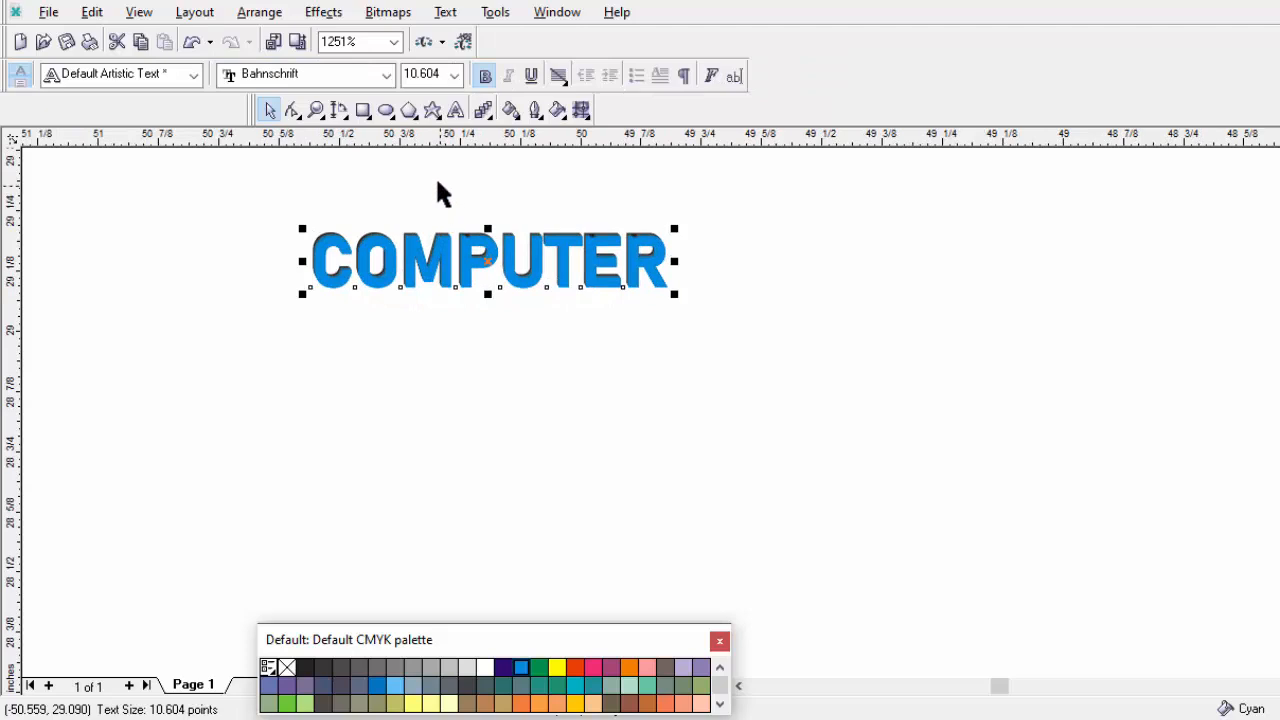
pyautogui.scroll(1, 437, 184)
pyautogui.scroll(1, 460, 165)
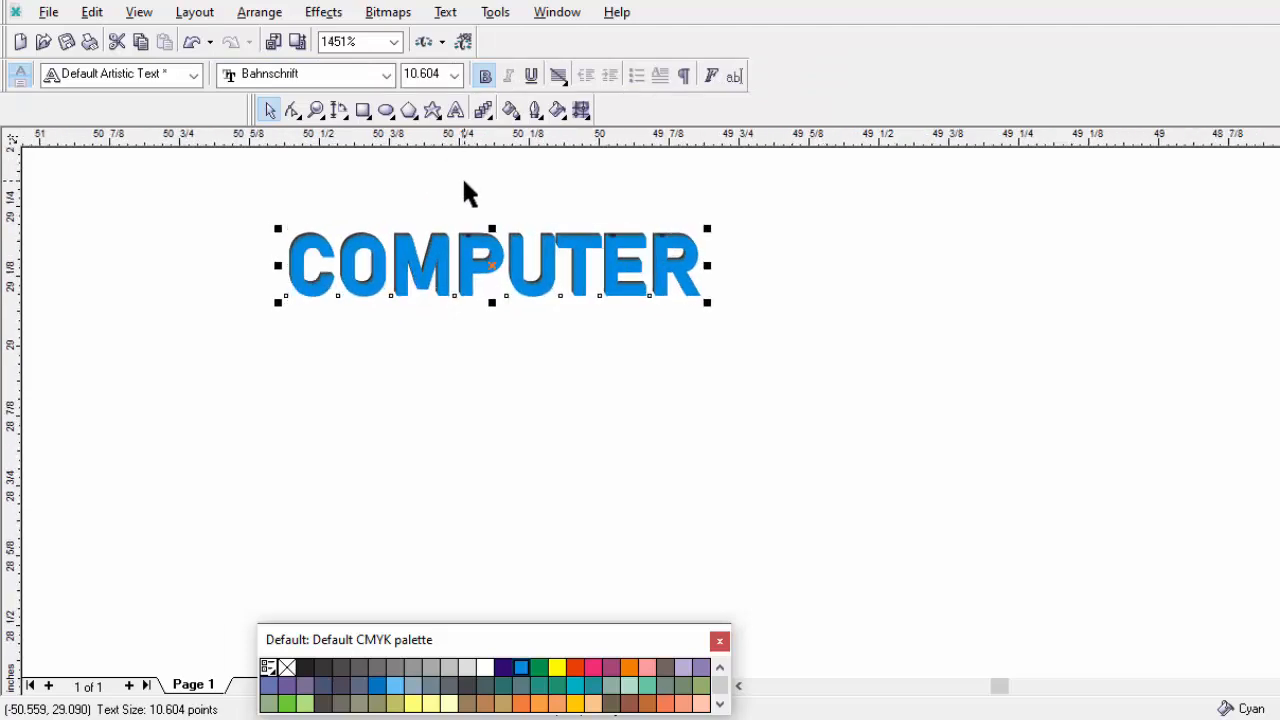
pyautogui.click(464, 356)
pyautogui.moveTo(471, 265); pyautogui.dragTo(475, 269)
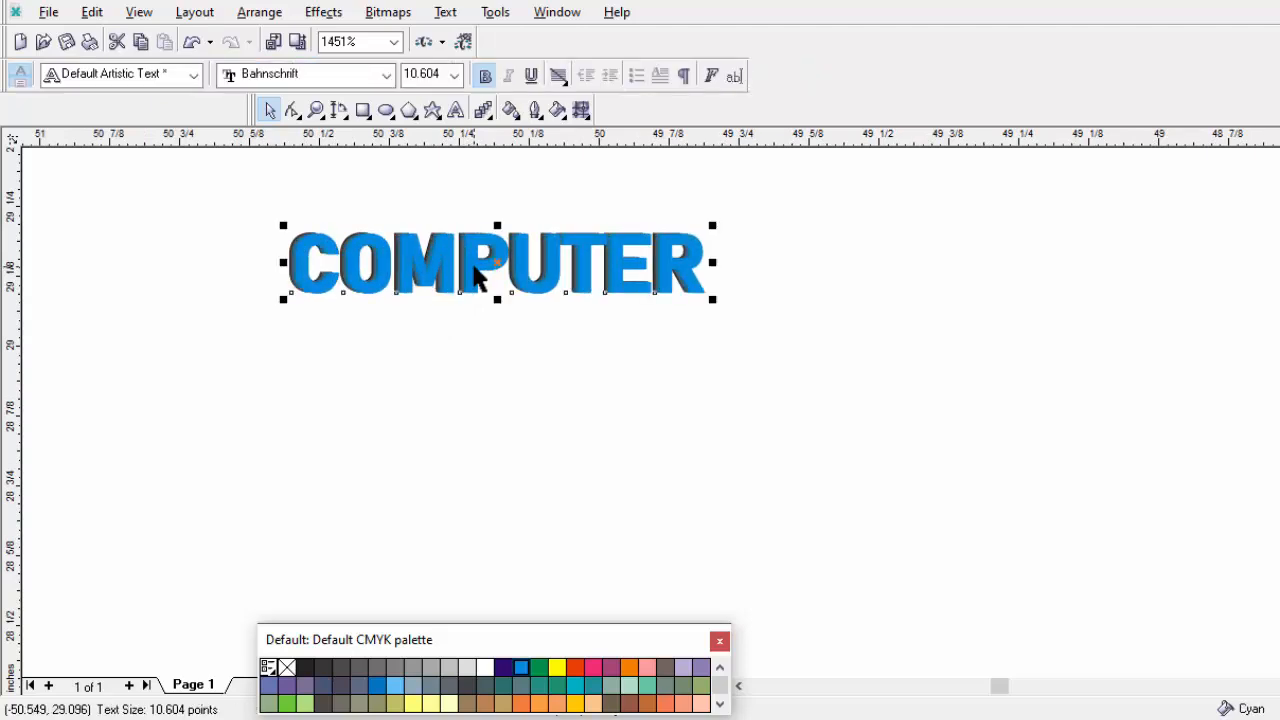
# Step: Fill the front COMPUTER text with yellow and deselect it
pyautogui.click(556, 668)
pyautogui.click(557, 365)
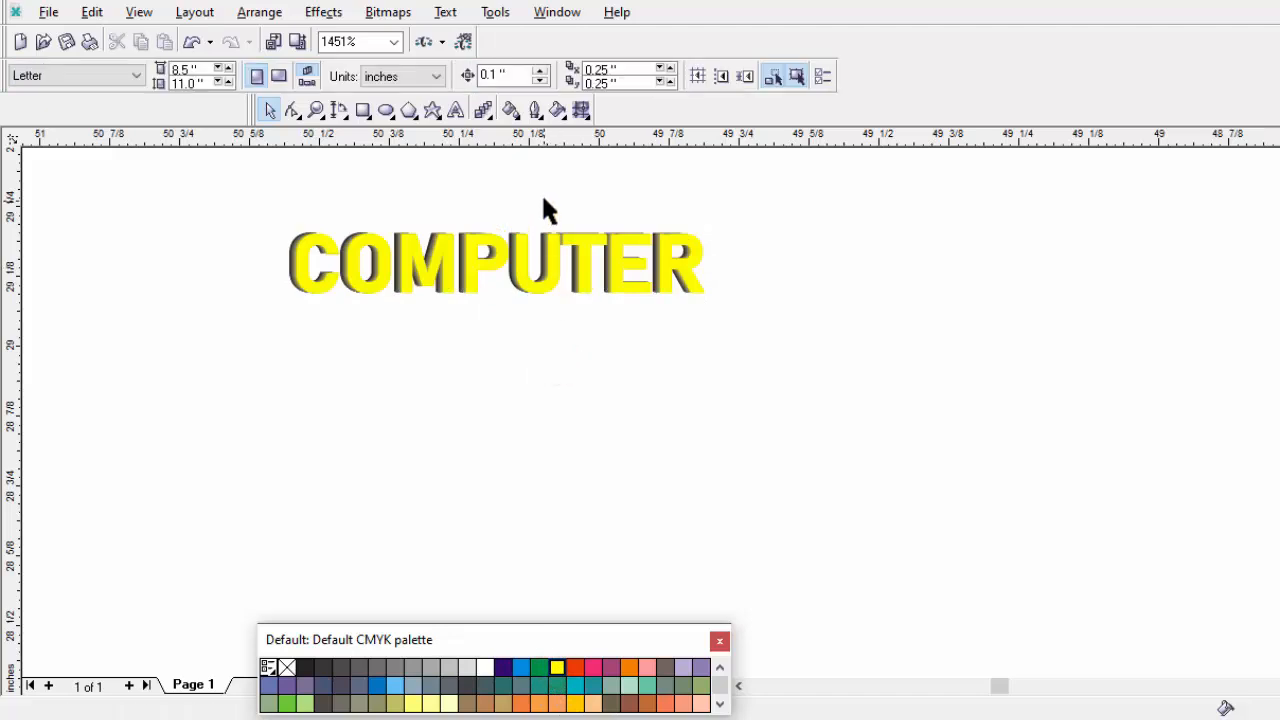
pyautogui.scroll(2, 466, 173)
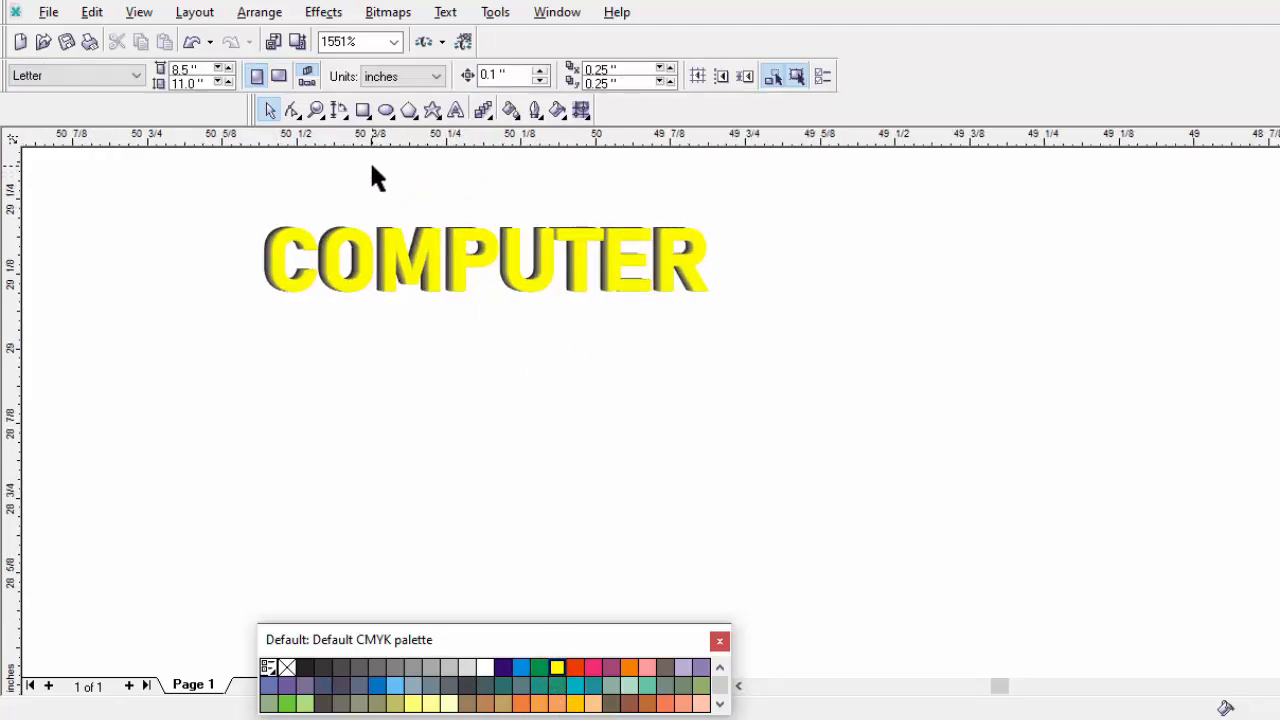
pyautogui.scroll(4, 200, 195)
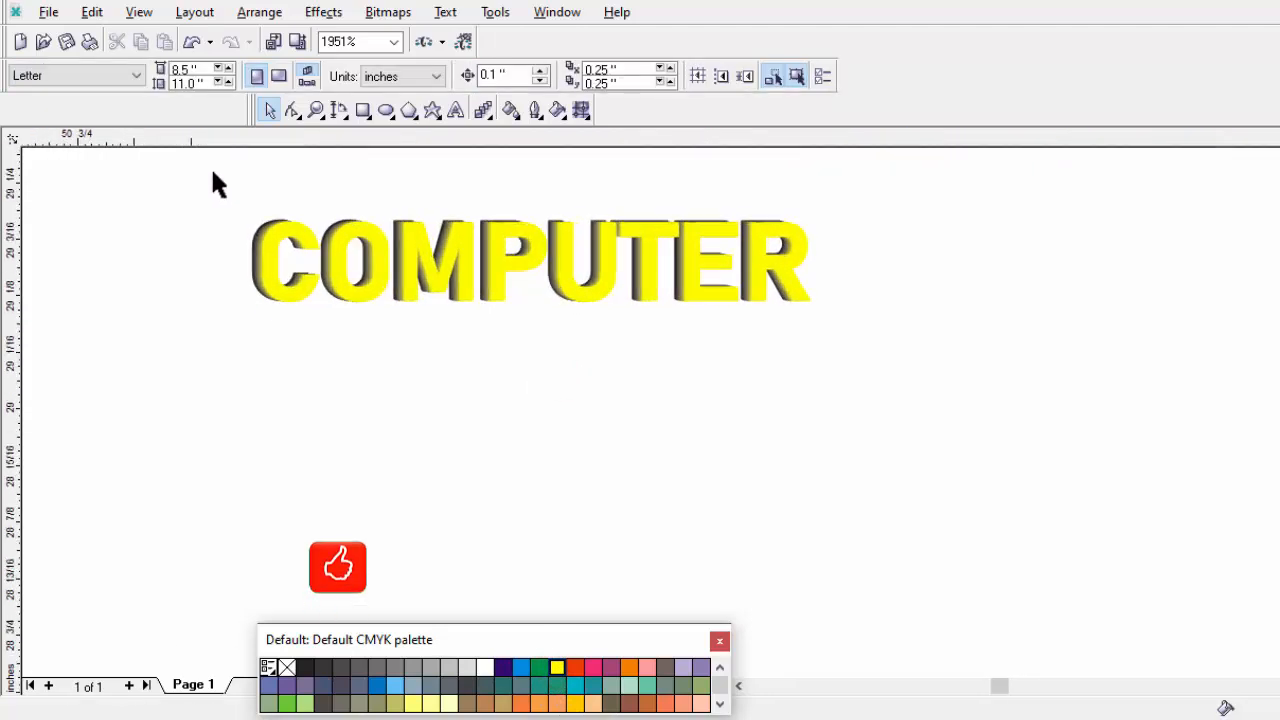
# Step: Draw a circle about 0.088 inches in diameter and place a partly overlapping copy to its right
pyautogui.click(395, 445)
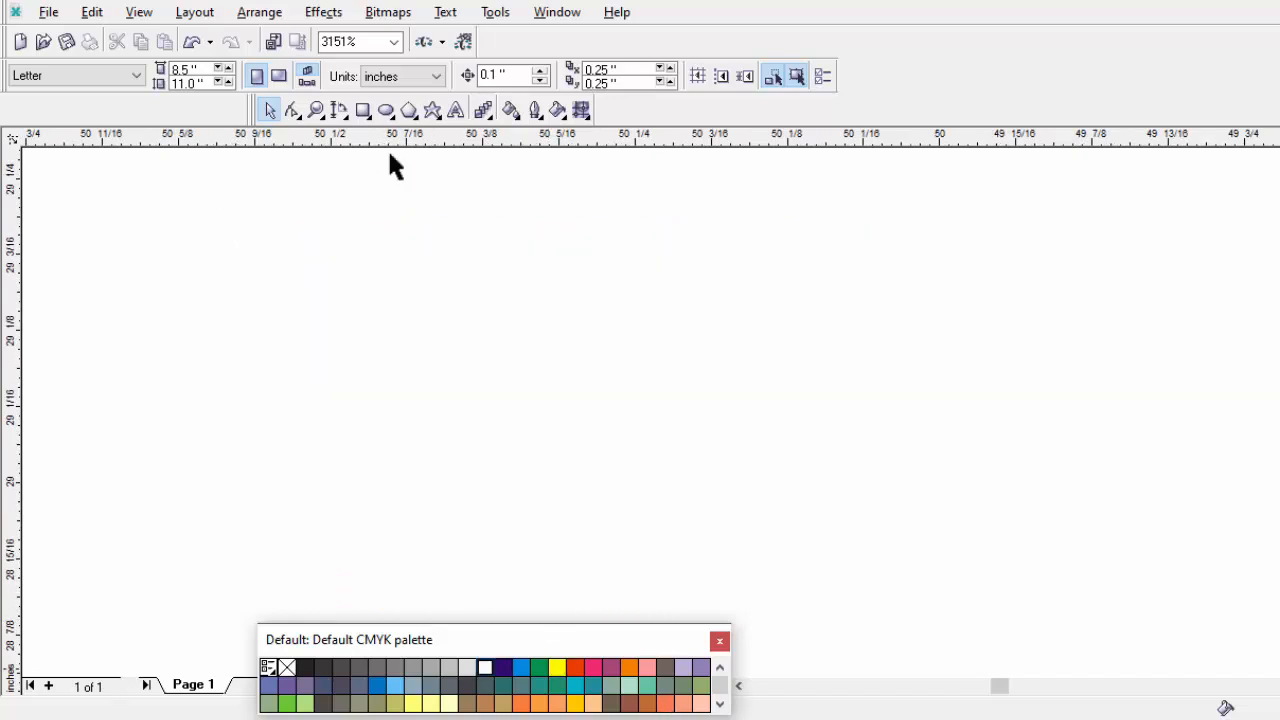
pyautogui.click(386, 110)
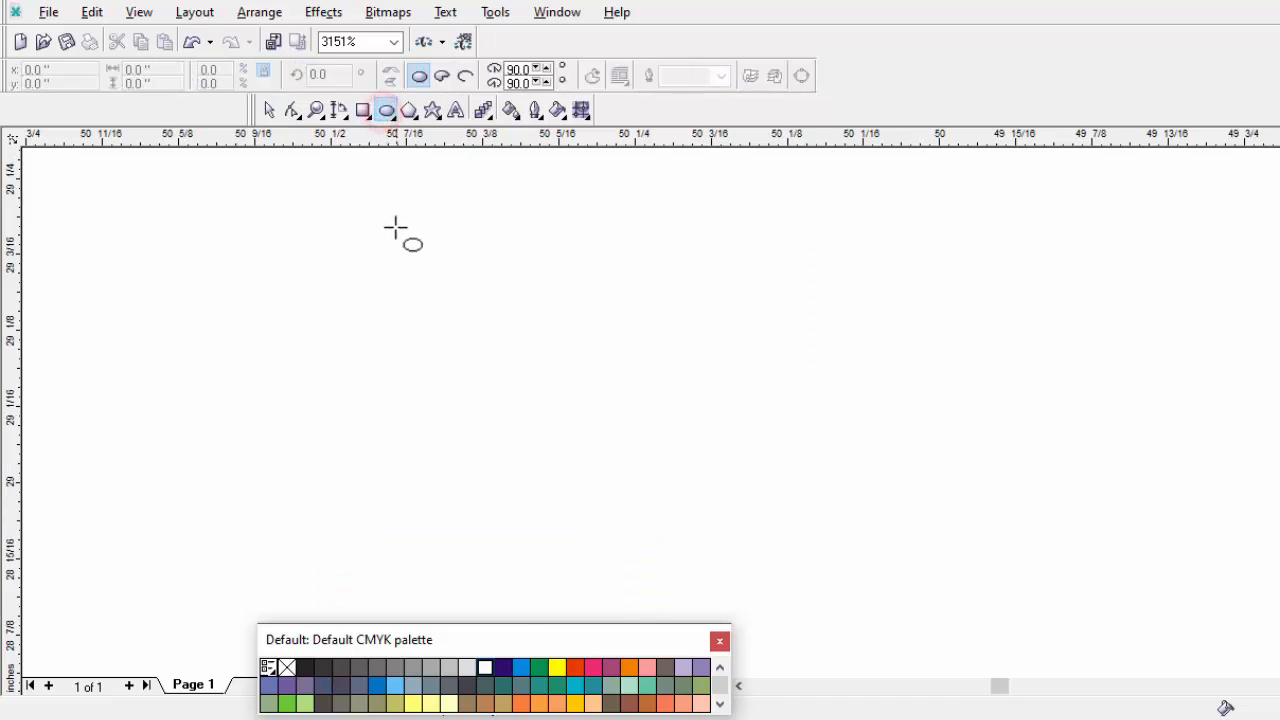
pyautogui.moveTo(343, 257); pyautogui.dragTo(411, 369)
pyautogui.moveTo(394, 314); pyautogui.dragTo(469, 317)
# Step: Copy both circles straight down to form a cluster of four overlapping circles
pyautogui.click(270, 110)
pyautogui.moveTo(289, 200); pyautogui.dragTo(580, 450)
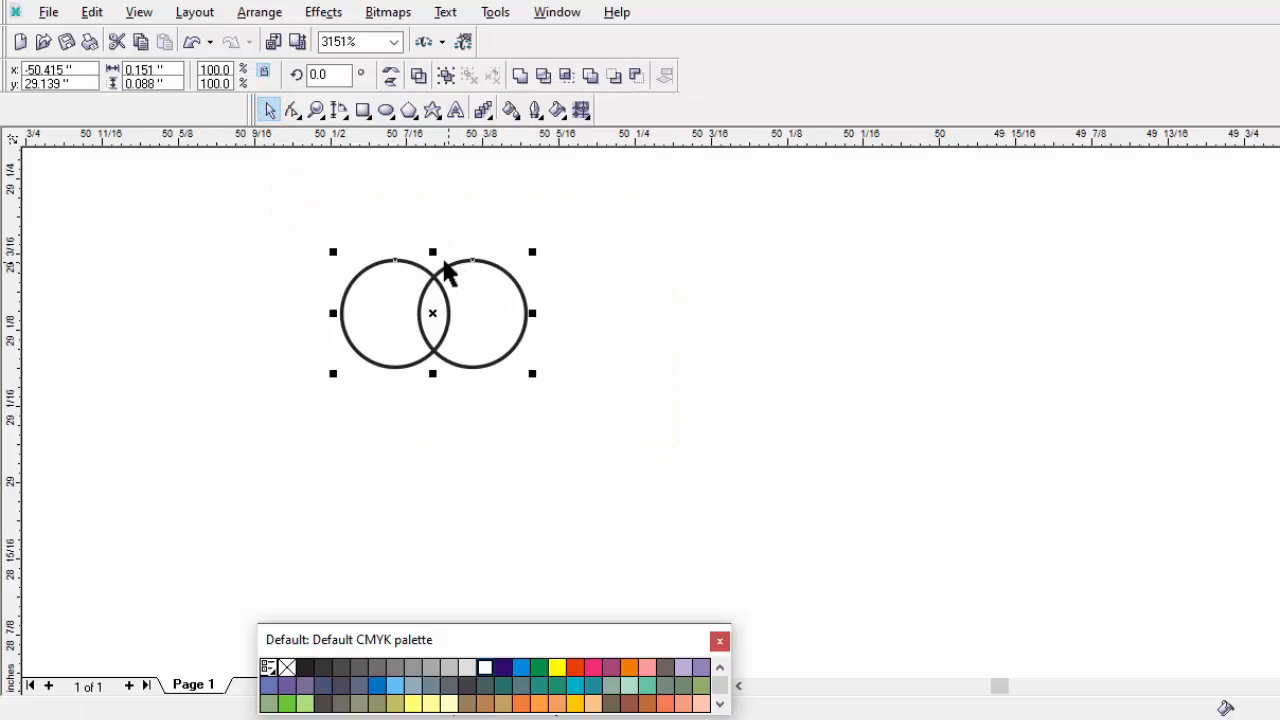
pyautogui.moveTo(432, 251); pyautogui.dragTo(441, 389)
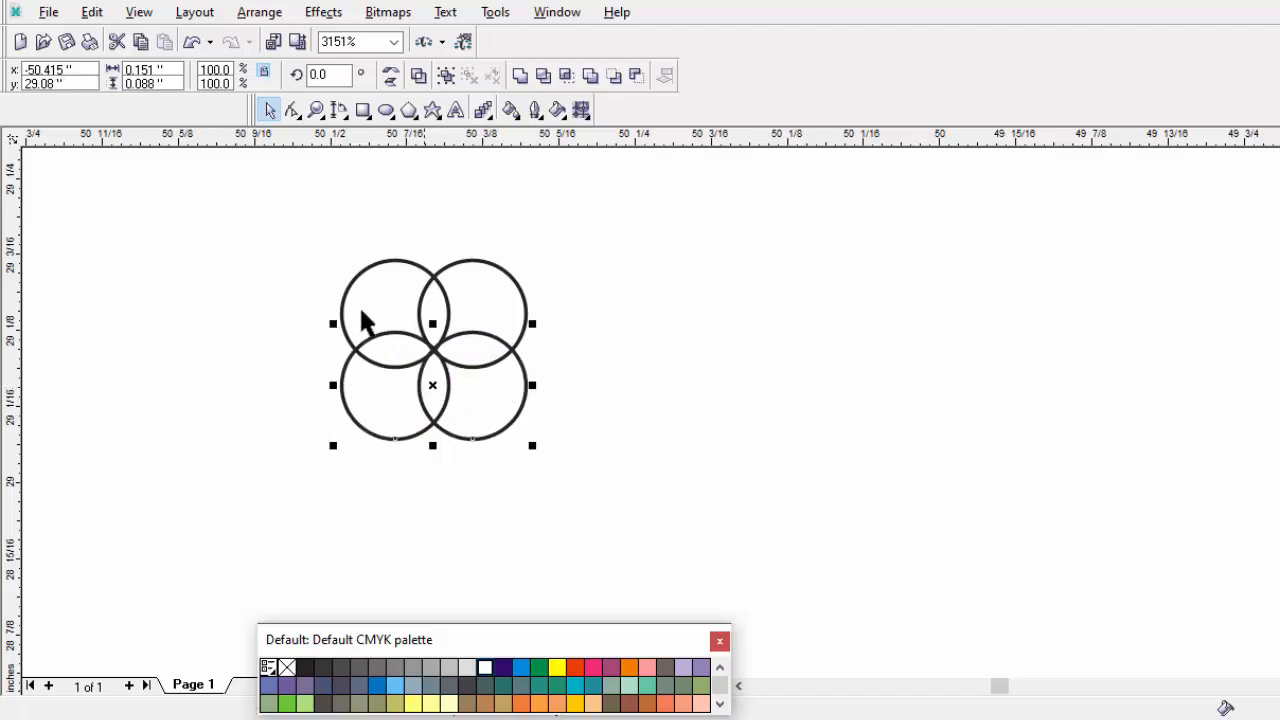
# Step: Weld the four circles into one clover-shaped outline and fill it with green
pyautogui.moveTo(310, 222); pyautogui.dragTo(580, 492)
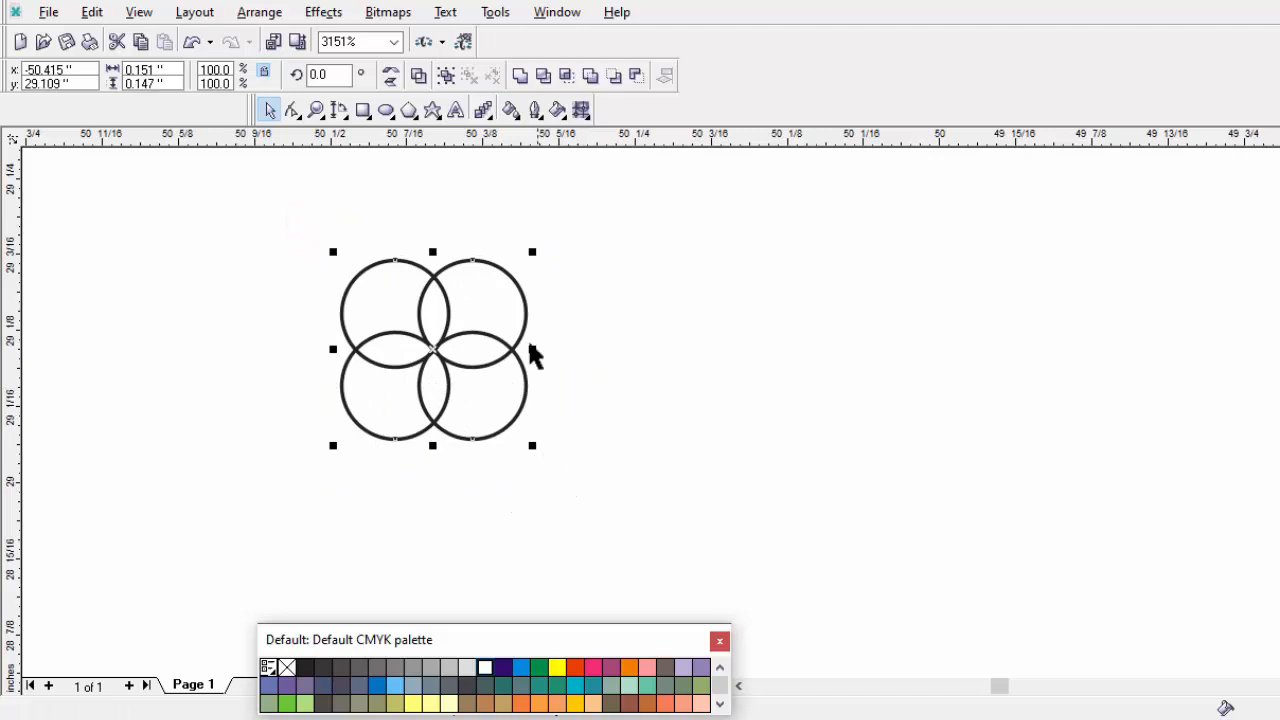
pyautogui.click(520, 75)
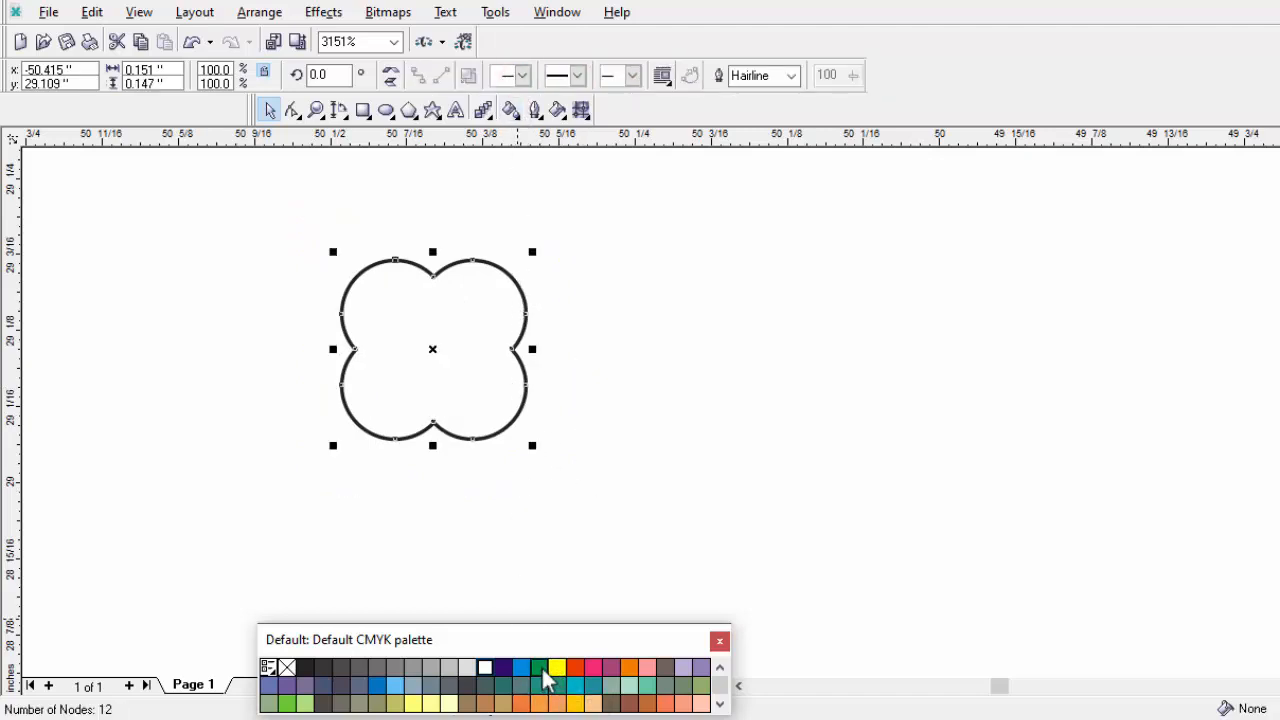
pyautogui.click(539, 667)
# Step: Add a concentric copy of the clover scaled to about 86 percent, fill it with white and deselect it
pyautogui.moveTo(535, 252); pyautogui.dragTo(526, 259)
pyautogui.rightClick(526, 257)
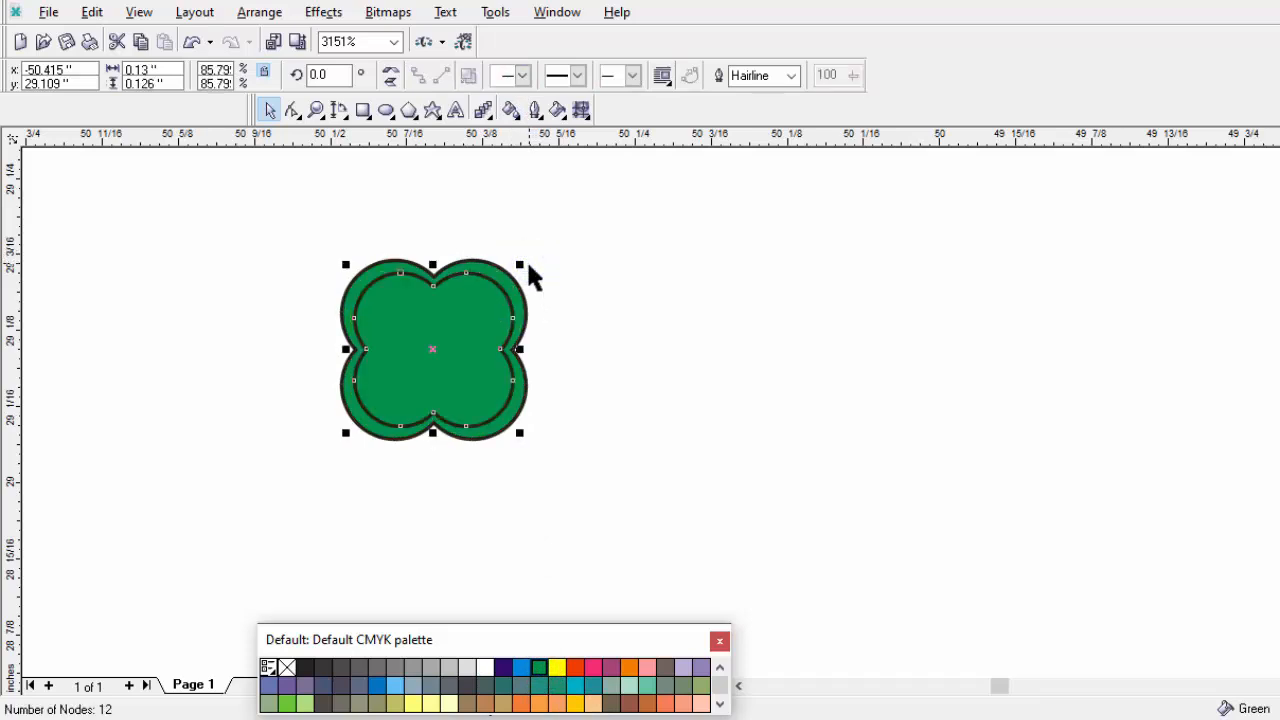
pyautogui.click(485, 667)
pyautogui.click(443, 535)
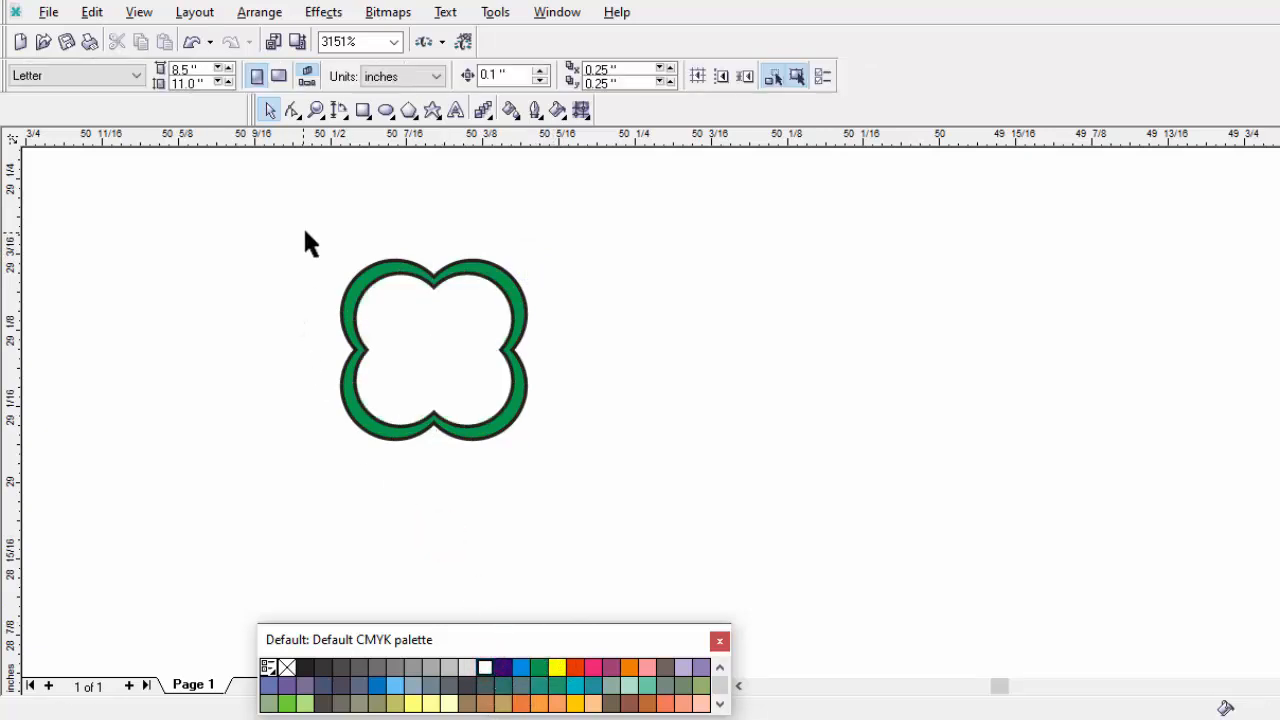
# Step: Remove the outlines of both clover shapes and add a smaller concentric copy of the pair, about 0.119 by 0.116 inches
pyautogui.moveTo(422, 383); pyautogui.dragTo(568, 492)
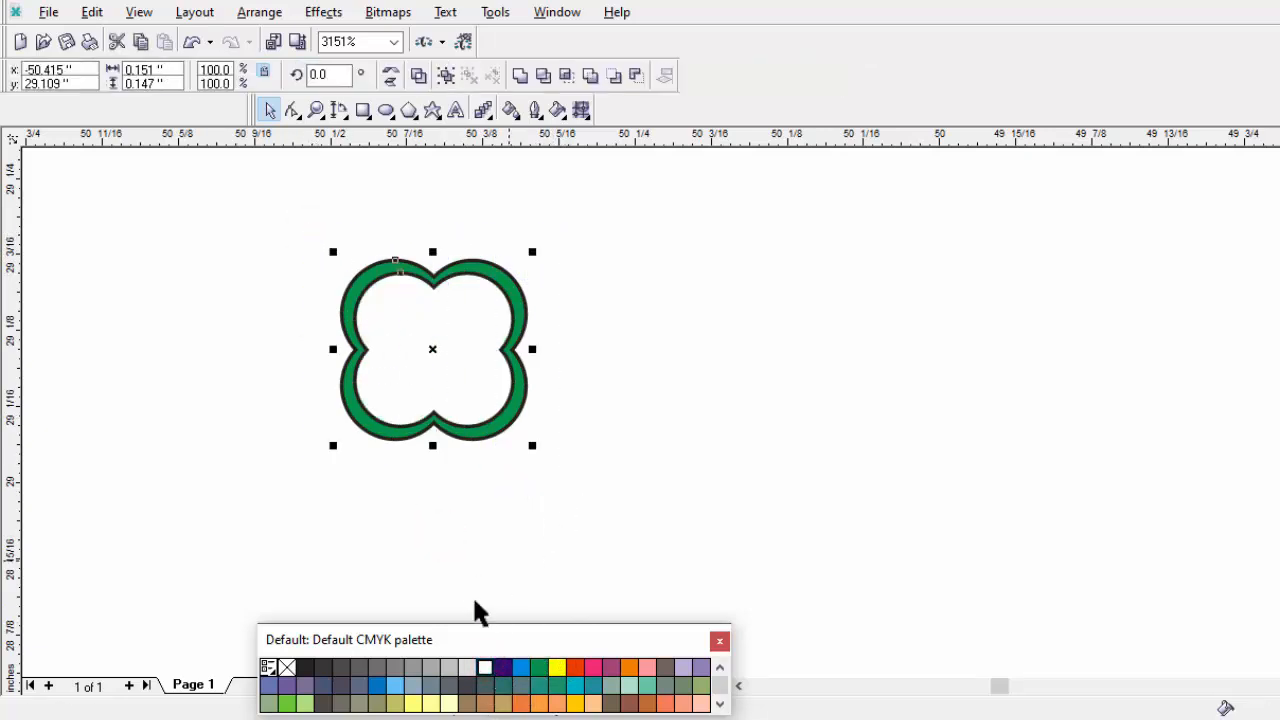
pyautogui.rightClick(286, 667)
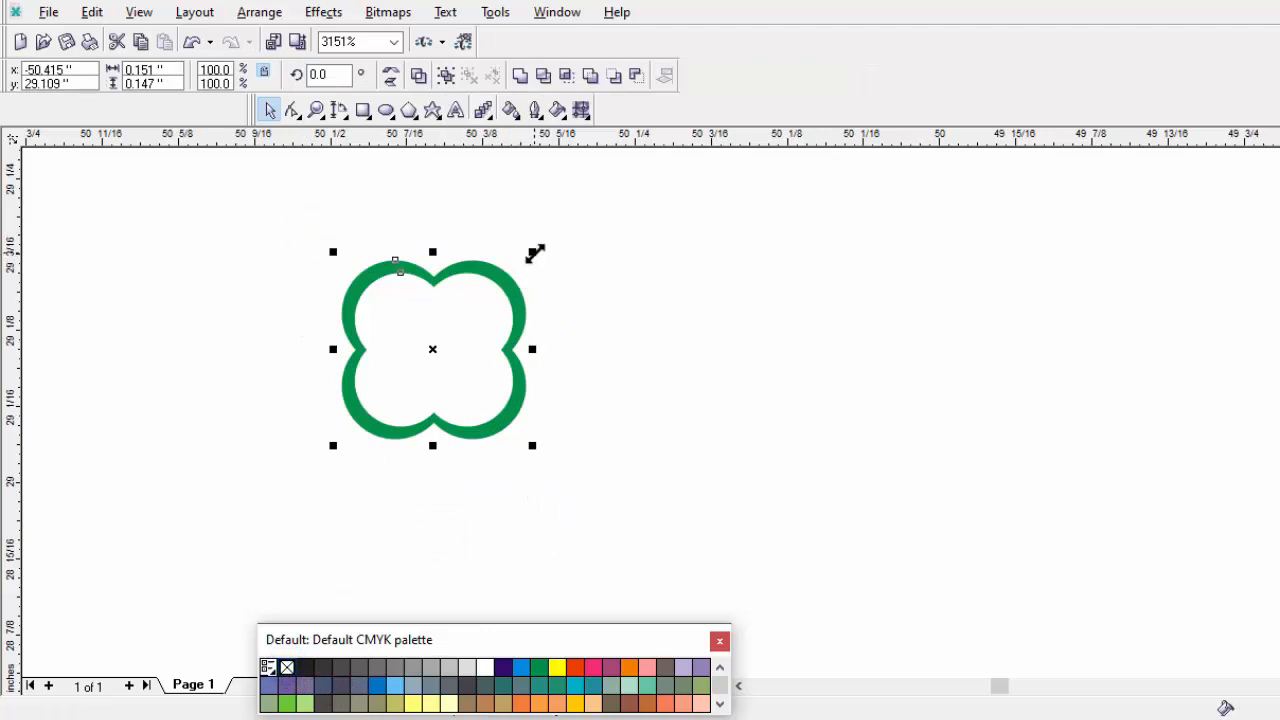
pyautogui.moveTo(535, 253); pyautogui.dragTo(525, 269)
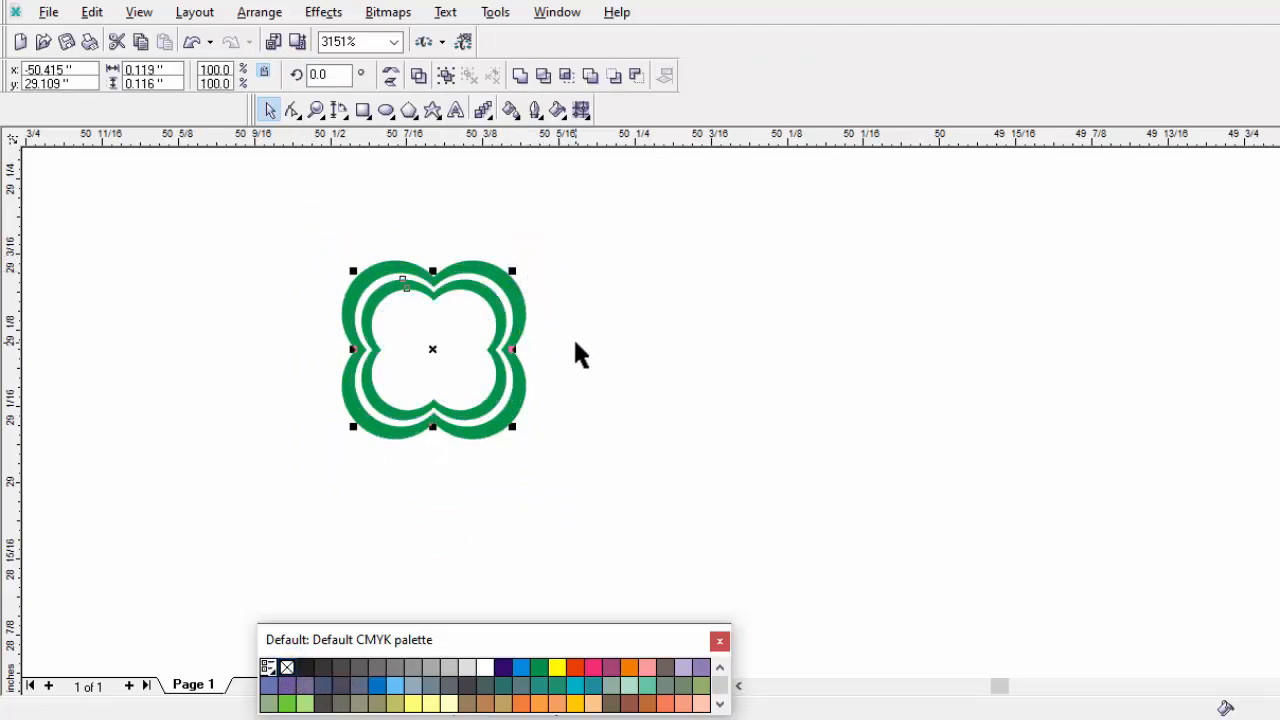
# Step: Repeat the scaled duplication until the green and white rings fill the clover to its centre, and deselect
pyautogui.hotkey('ctrl', 'r')
pyautogui.hotkey('ctrl', 'r')
pyautogui.hotkey('ctrl', 'r')
pyautogui.hotkey('ctrl', 'r')
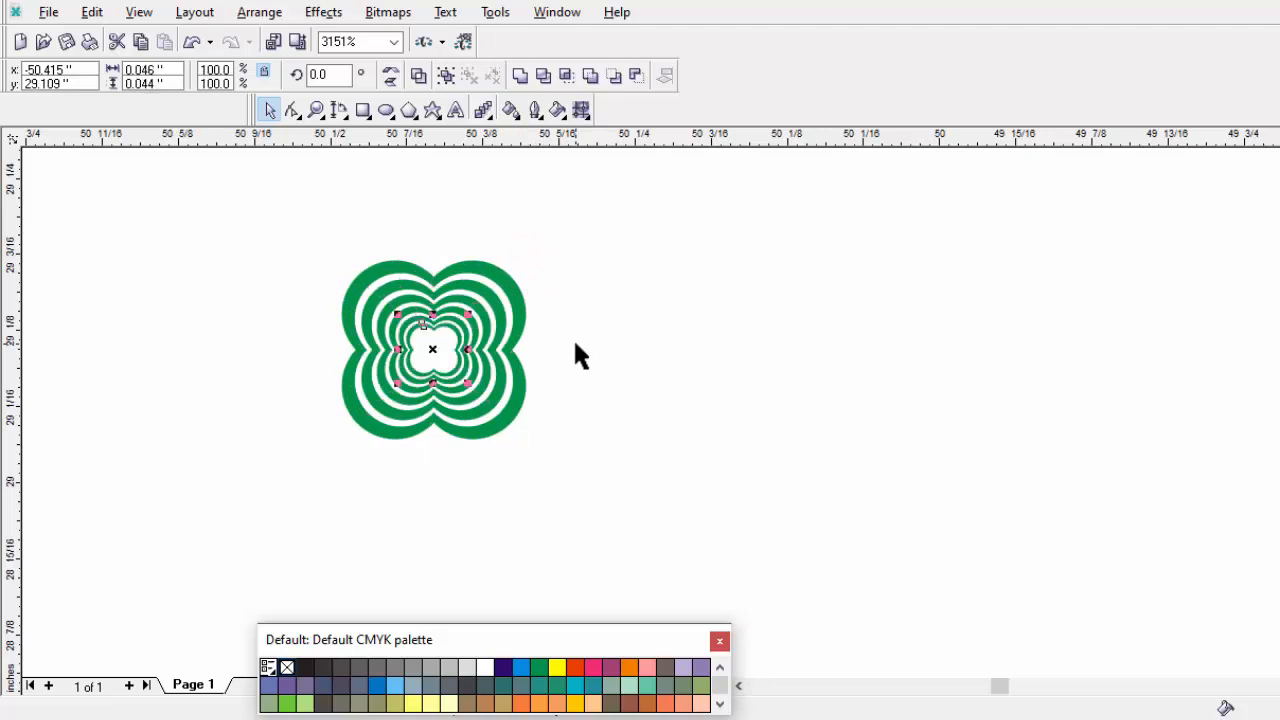
pyautogui.hotkey('ctrl', 'r')
pyautogui.hotkey('ctrl', 'r')
pyautogui.hotkey('ctrl', 'r')
pyautogui.hotkey('ctrl', 'r')
pyautogui.hotkey('ctrl', 'r')
pyautogui.hotkey('ctrl', 'r')
pyautogui.hotkey('ctrl', 'r')
pyautogui.hotkey('ctrl', 'r')
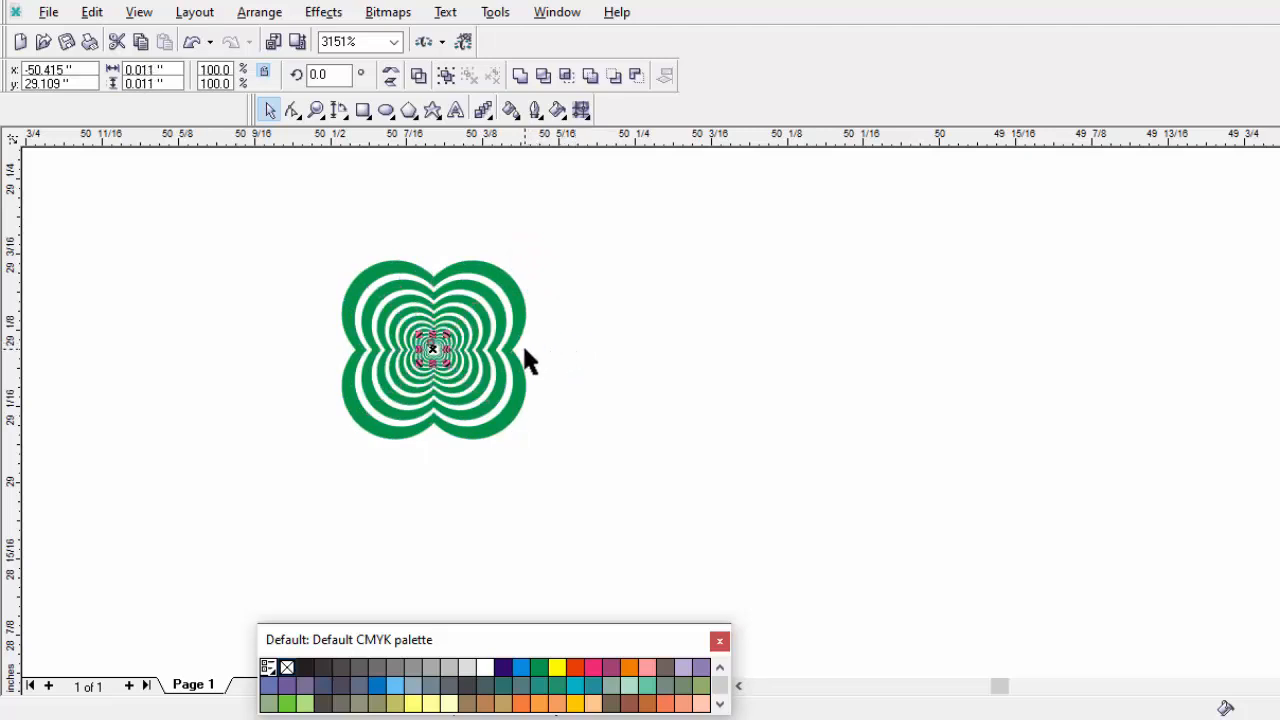
pyautogui.click(306, 601)
pyautogui.scroll(5, 375, 376)
pyautogui.scroll(5, 433, 194)
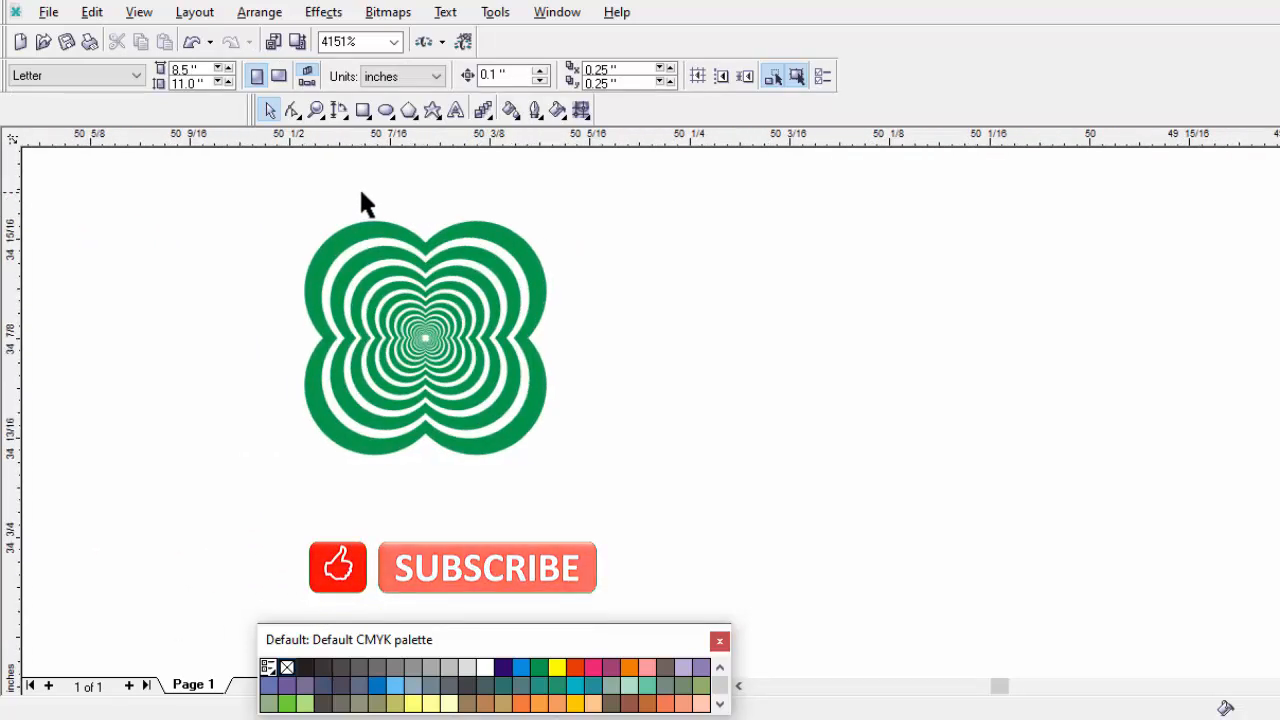
pyautogui.scroll(2, 368, 204)
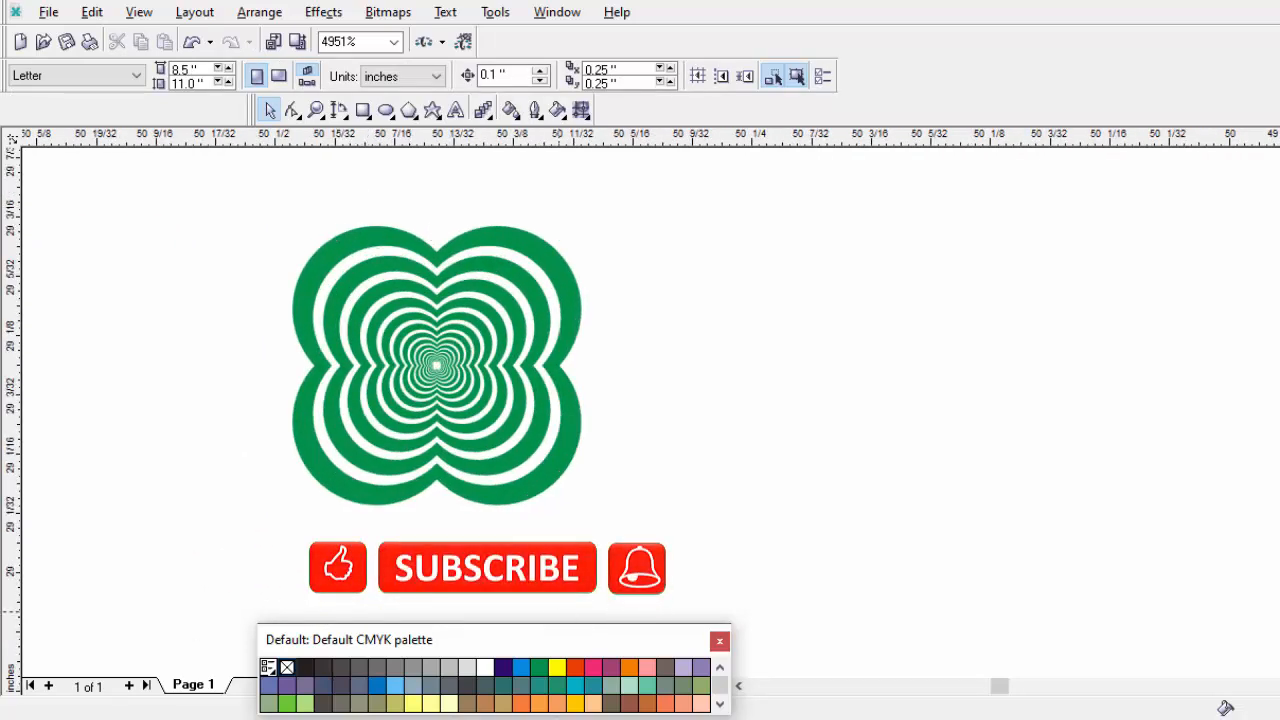
# Step: Draw a teardrop basic shape about 3.968 inches wide and mirror a copy vertically so the two tips meet
pyautogui.click(372, 252)
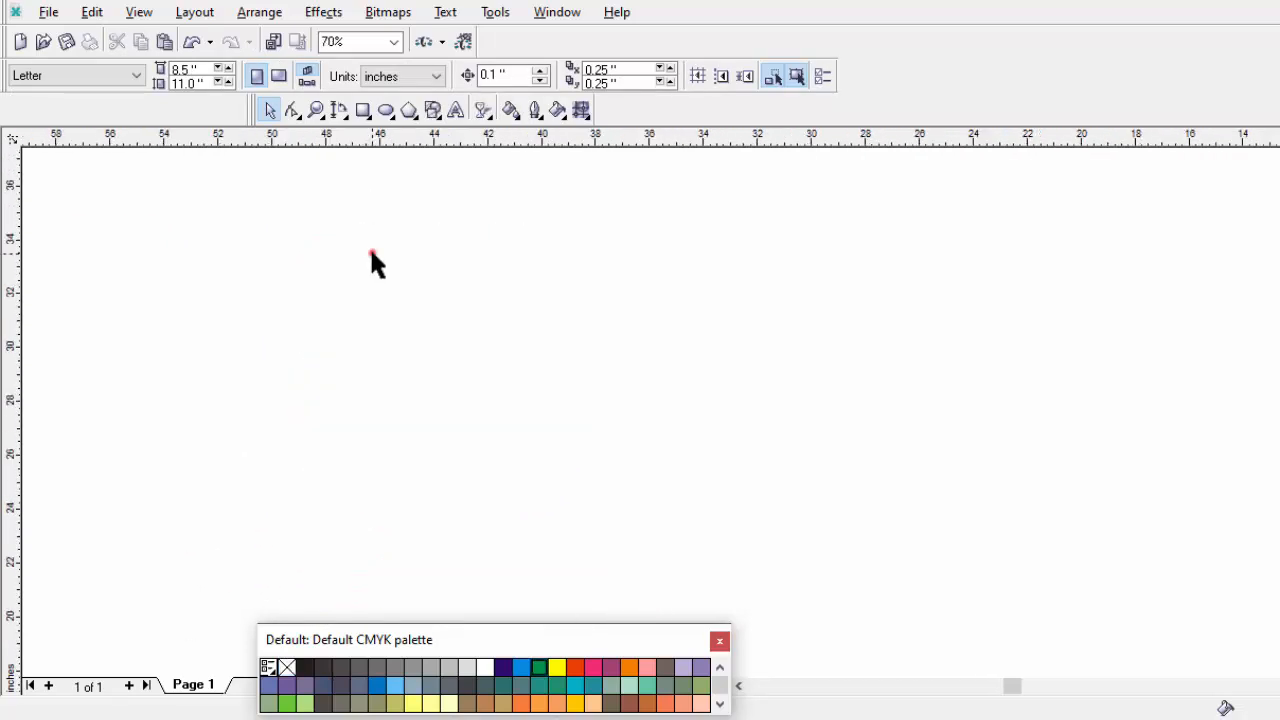
pyautogui.click(434, 110)
pyautogui.click(422, 78)
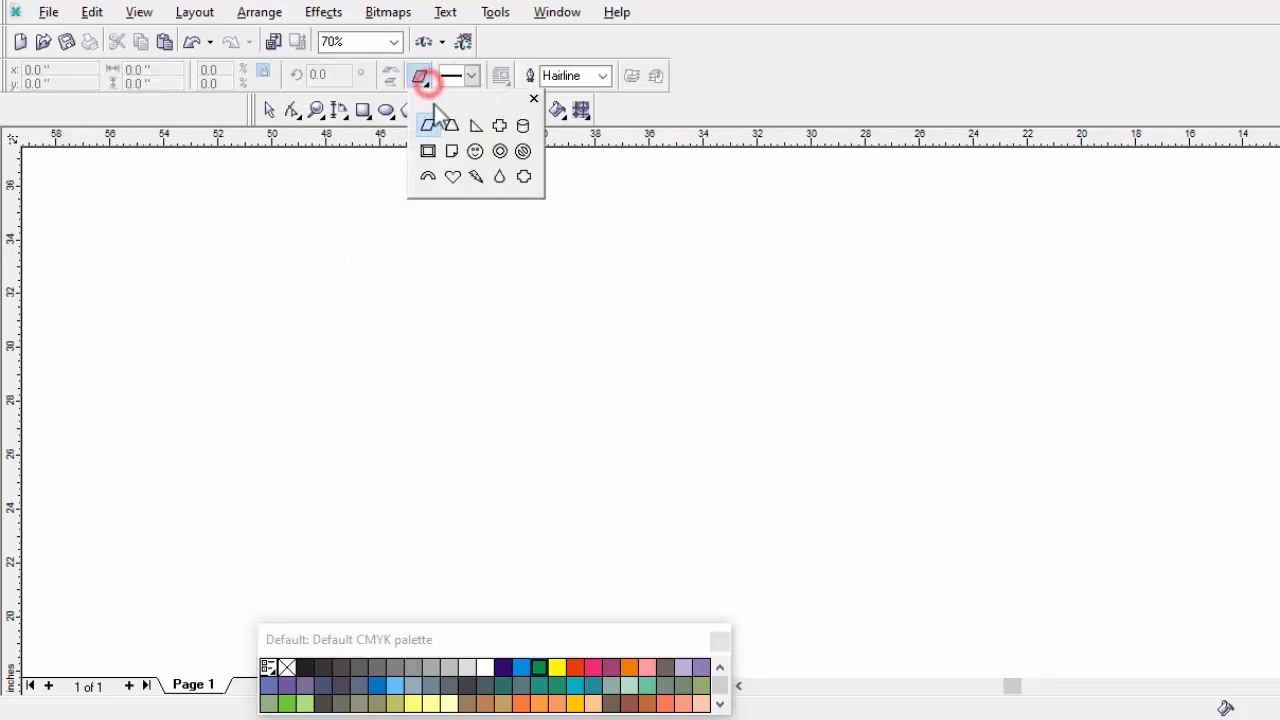
pyautogui.click(499, 176)
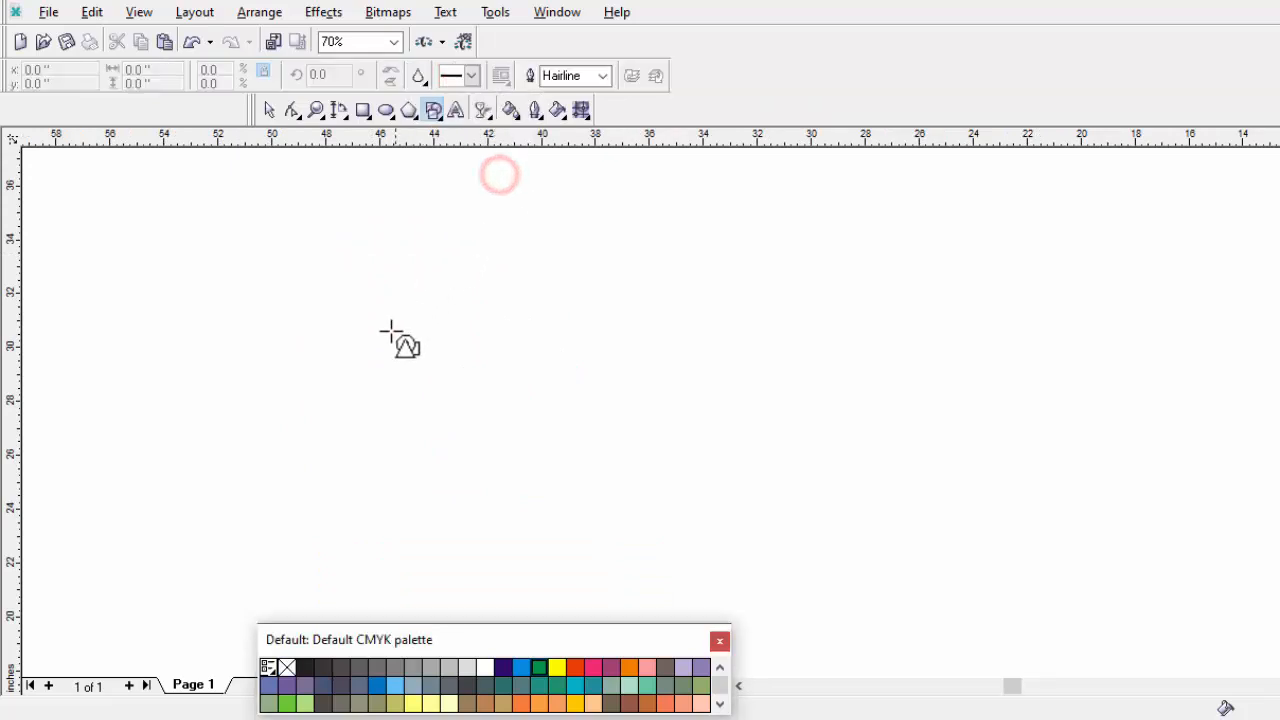
pyautogui.moveTo(385, 378); pyautogui.dragTo(444, 332)
# Step: Place a vertical guideline through the centre of the two teardrops and group the teardrops
pyautogui.moveTo(16, 290); pyautogui.dragTo(435, 421)
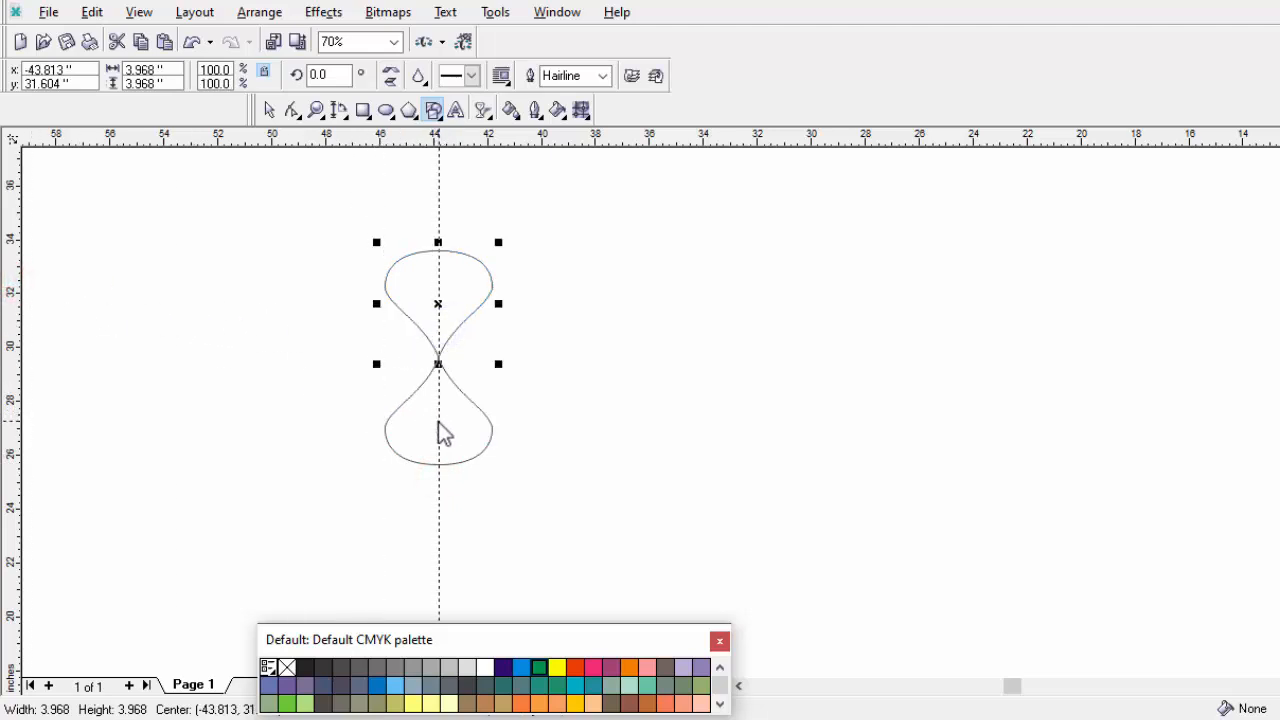
pyautogui.click(438, 424)
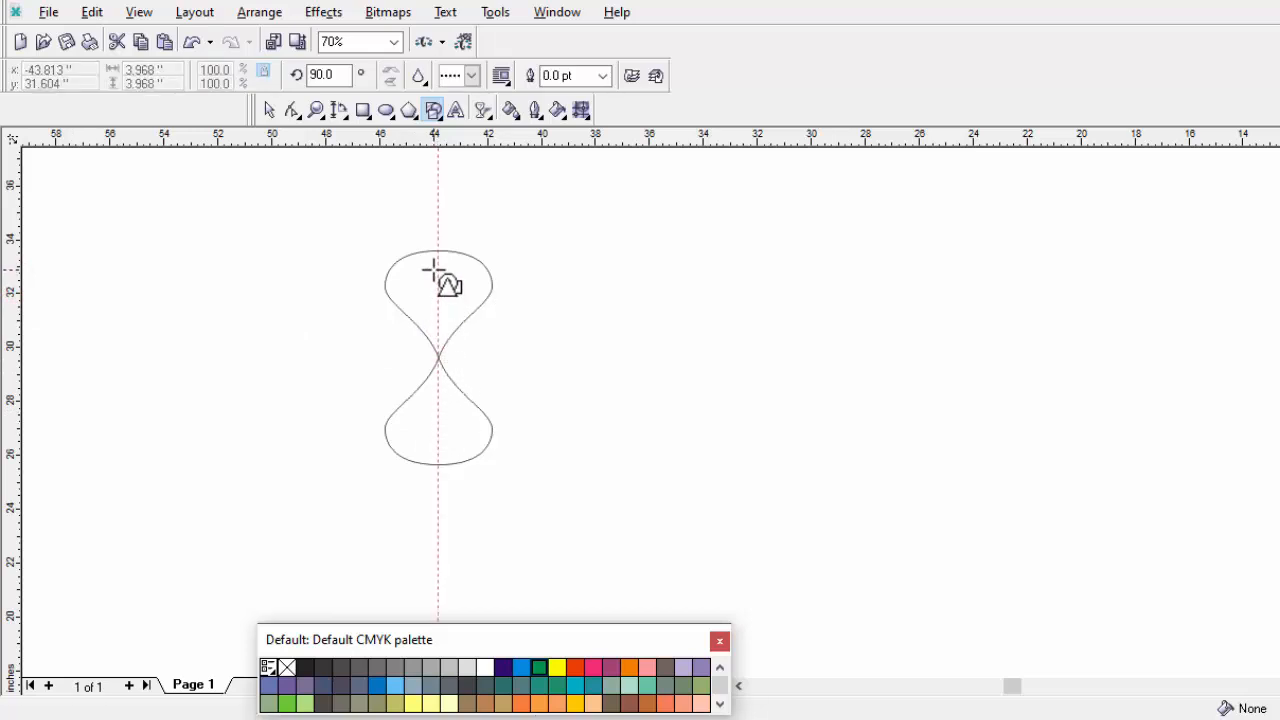
pyautogui.click(268, 111)
pyautogui.moveTo(288, 194); pyautogui.dragTo(550, 546)
pyautogui.rightClick(460, 327)
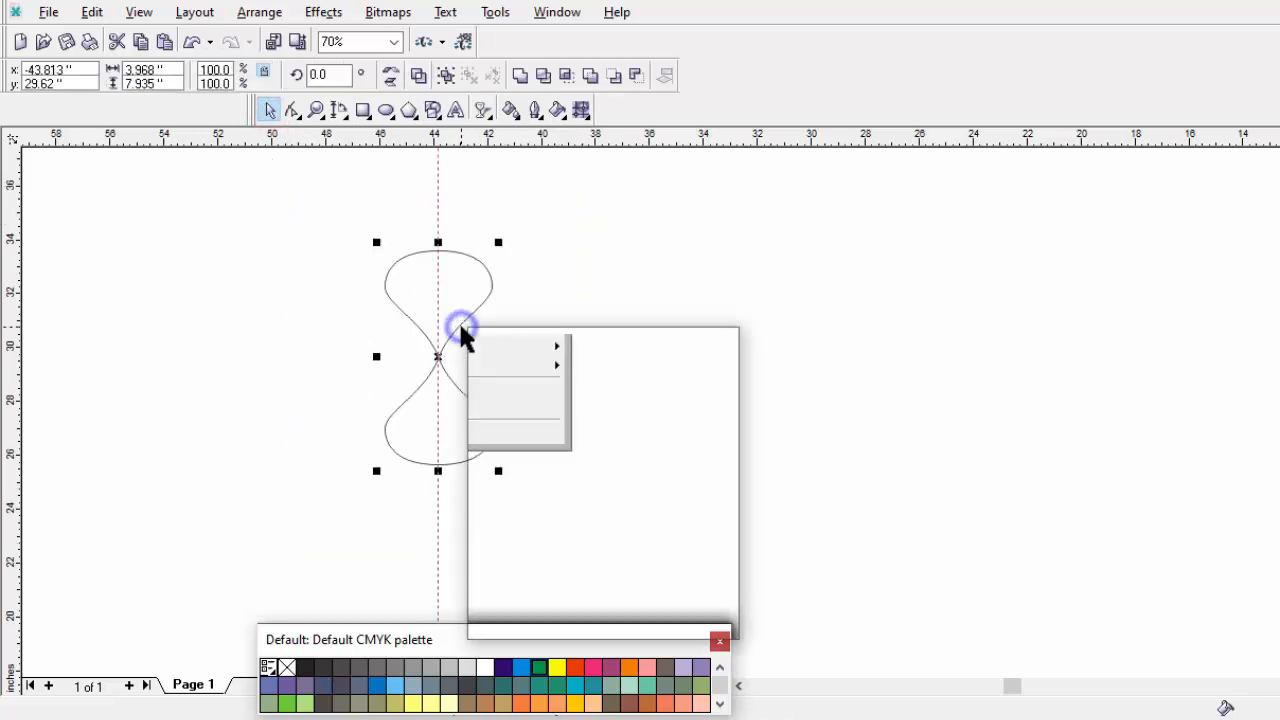
pyautogui.click(491, 401)
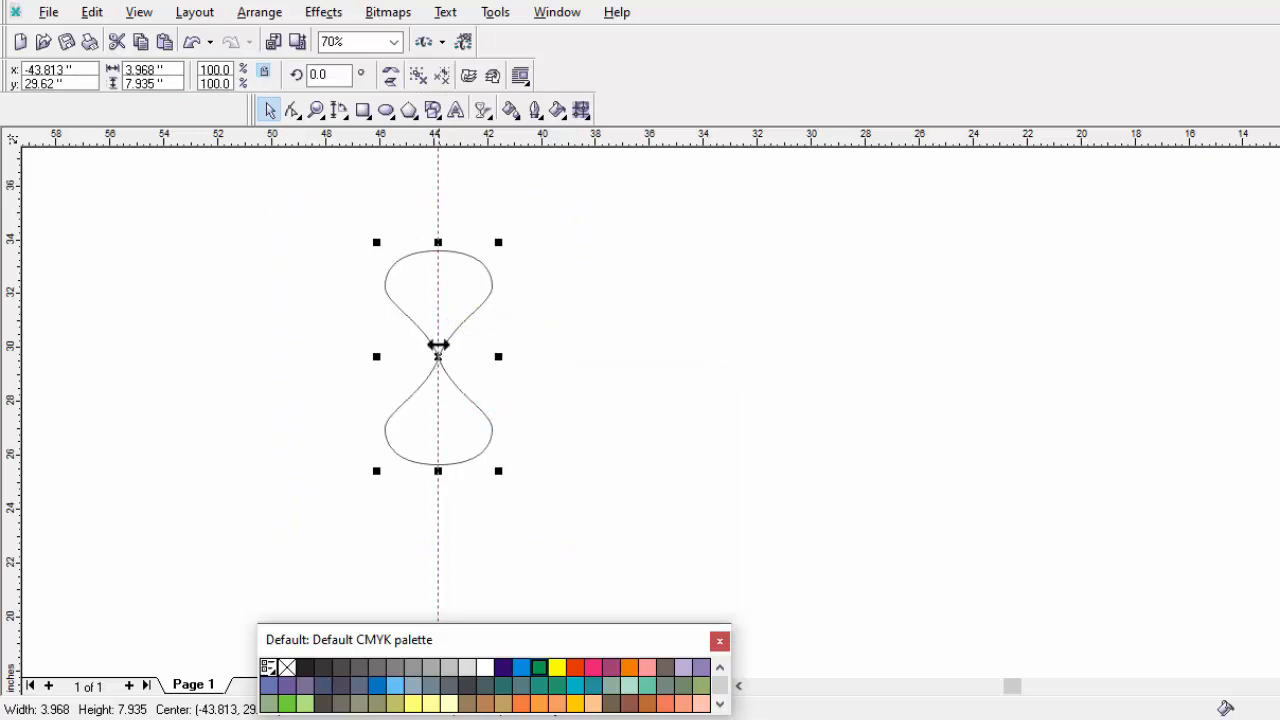
# Step: Copy the teardrop group to the right of the original and rotate the copy by 90 degrees
pyautogui.moveTo(441, 355); pyautogui.dragTo(551, 363)
pyautogui.rightClick(551, 360)
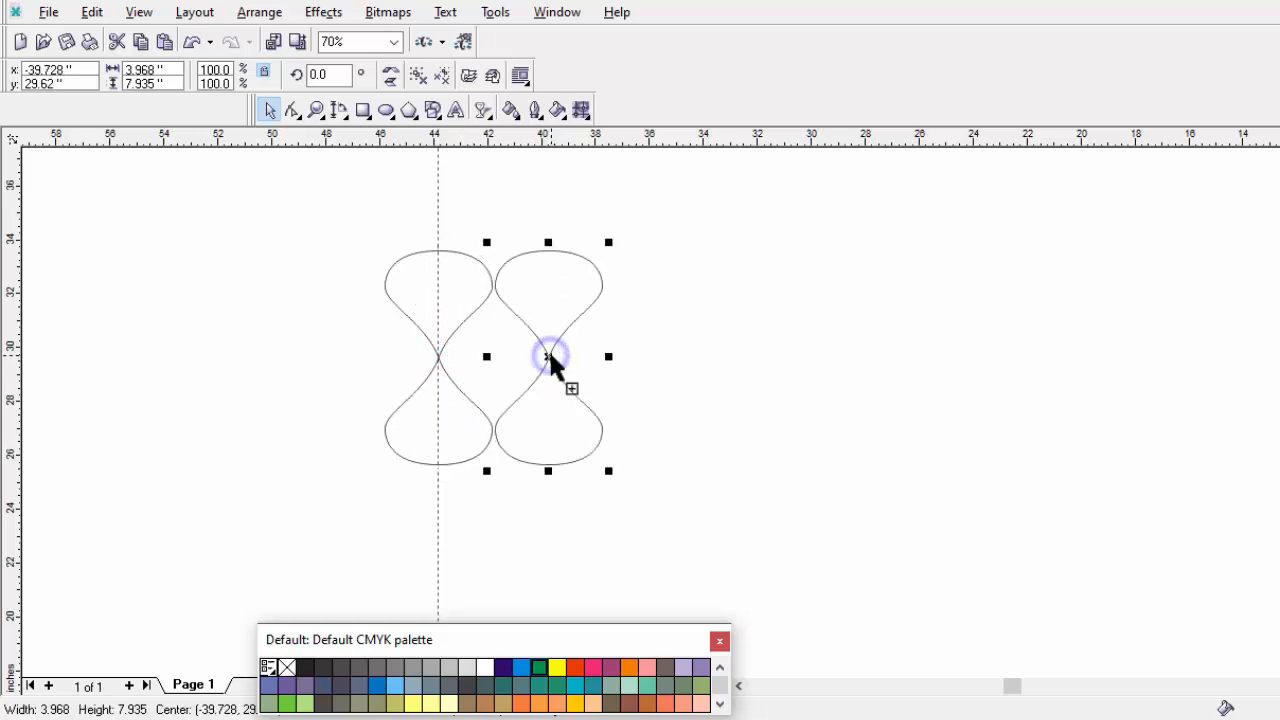
pyautogui.click(338, 78)
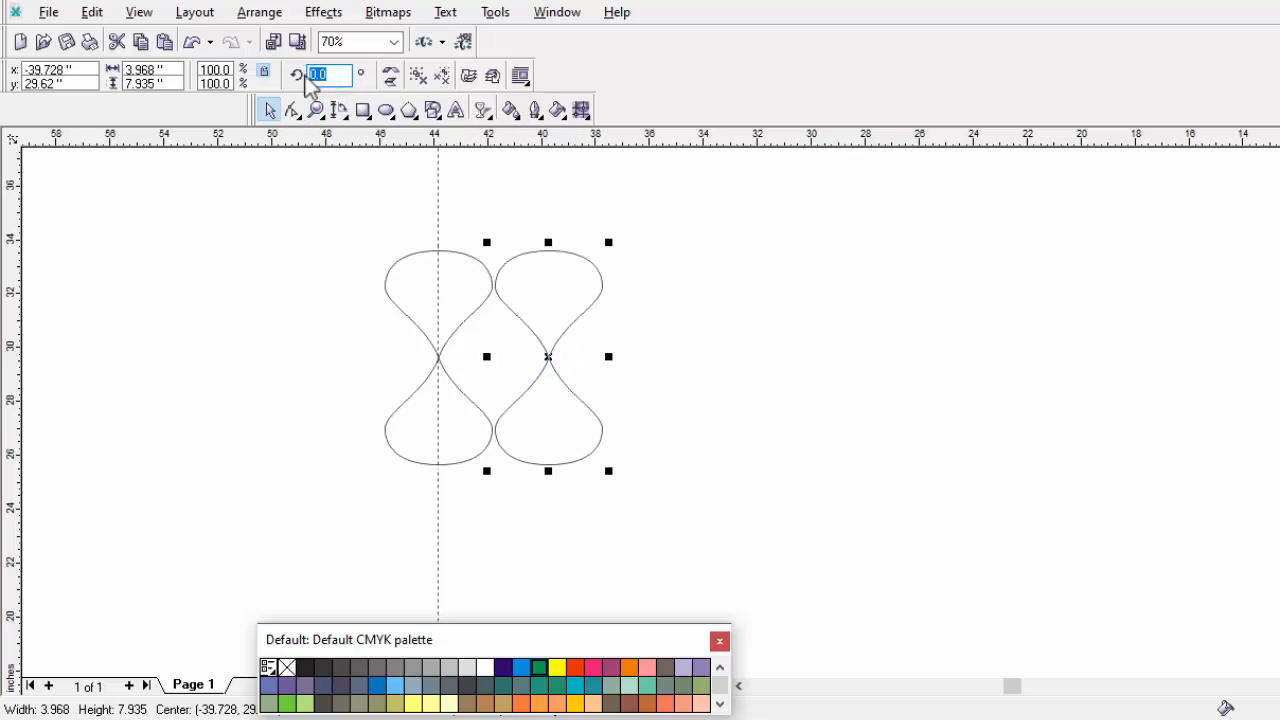
pyautogui.write('90')
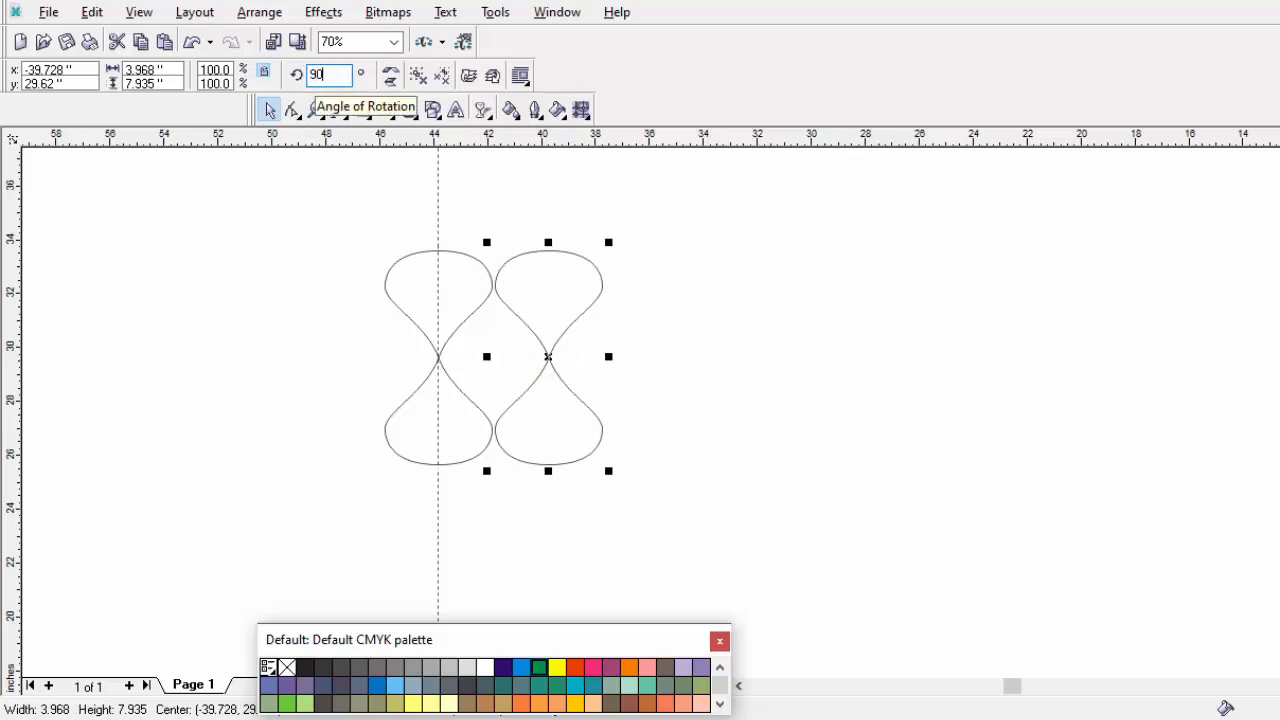
pyautogui.press('Return')
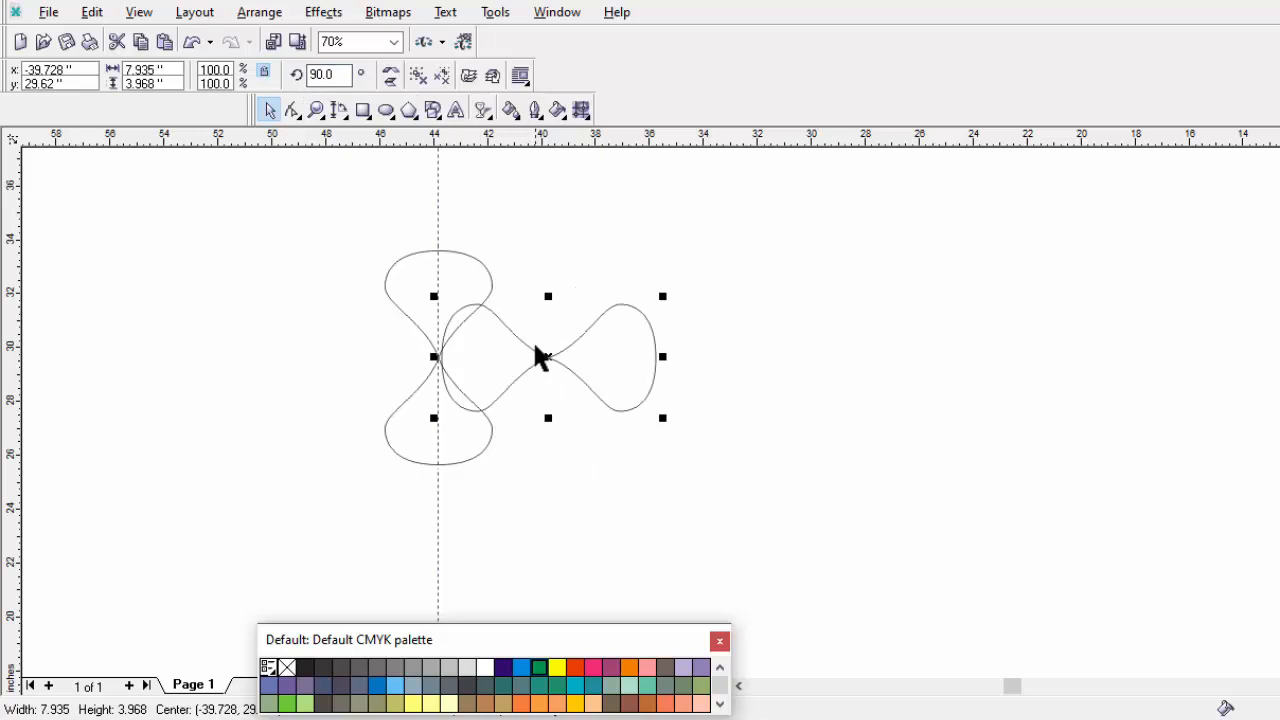
# Step: Move the rotated teardrop group onto the original's centre to form a four-petal flower, and deselect it
pyautogui.moveTo(551, 359); pyautogui.dragTo(440, 360)
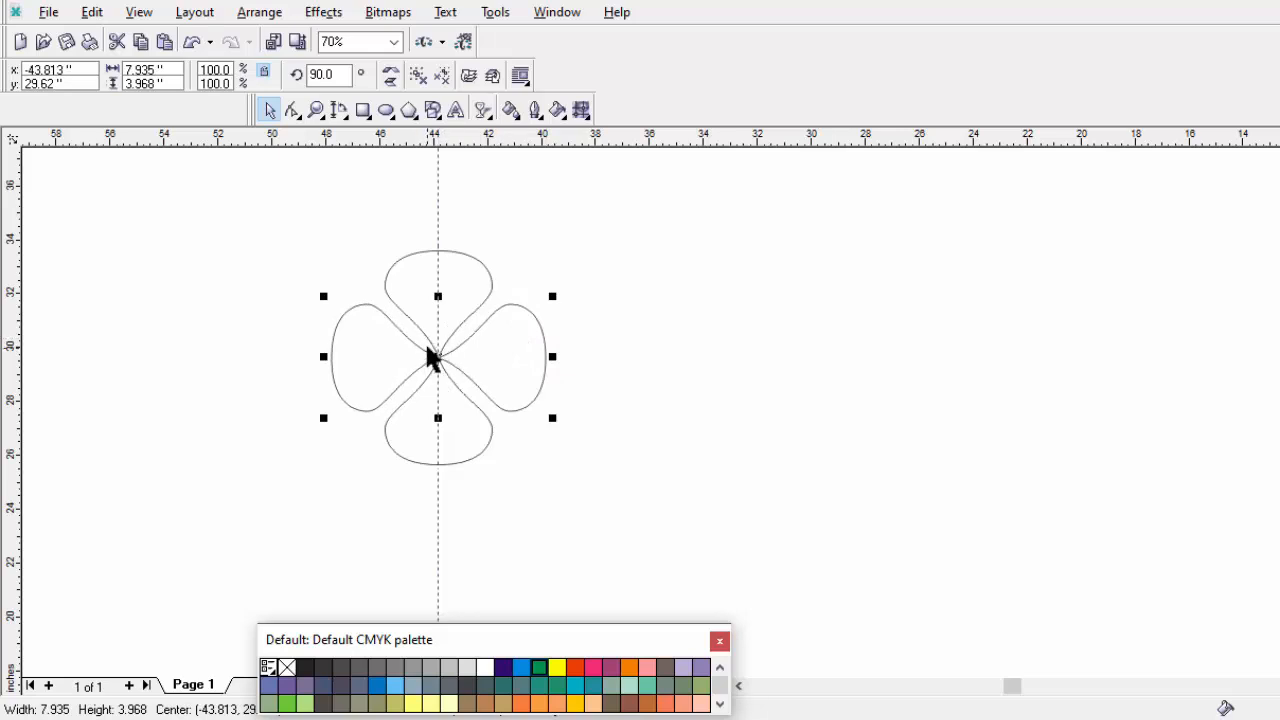
pyautogui.scroll(1, 427, 351)
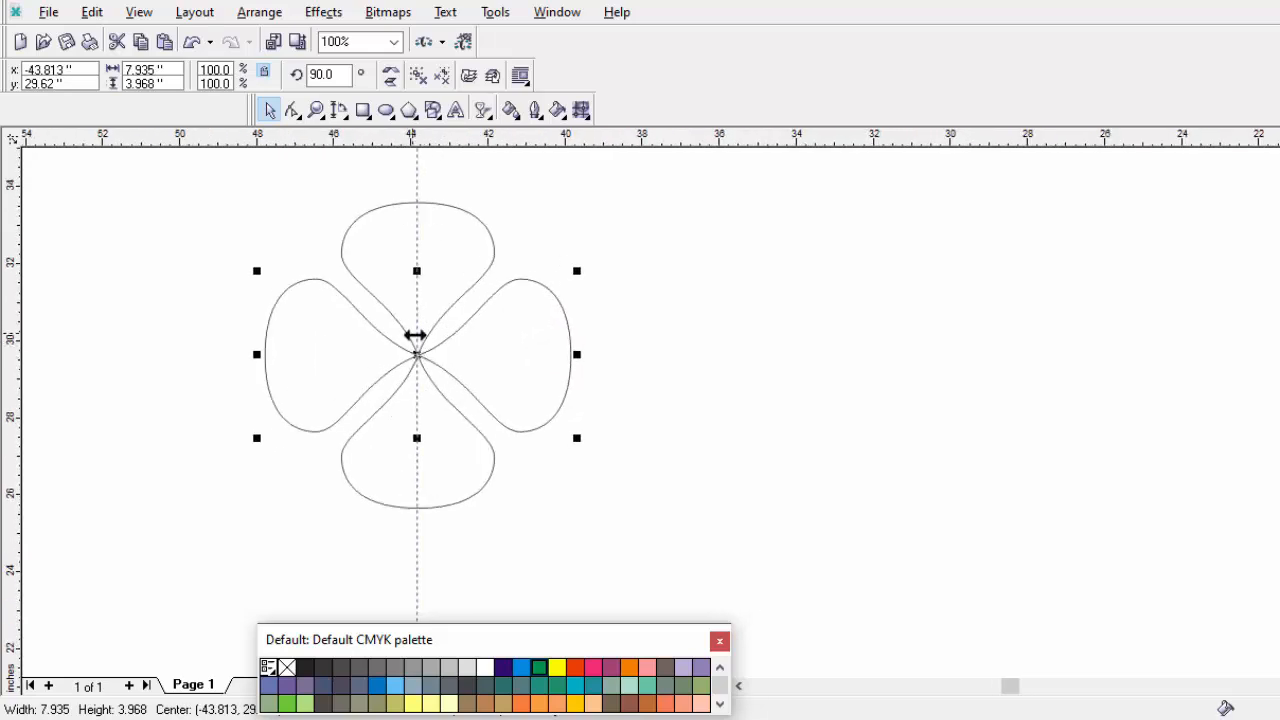
pyautogui.scroll(-1, 462, 338)
pyautogui.click(295, 197)
# Step: Fill all four petals with green and remove their outlines
pyautogui.moveTo(194, 197); pyautogui.dragTo(645, 542)
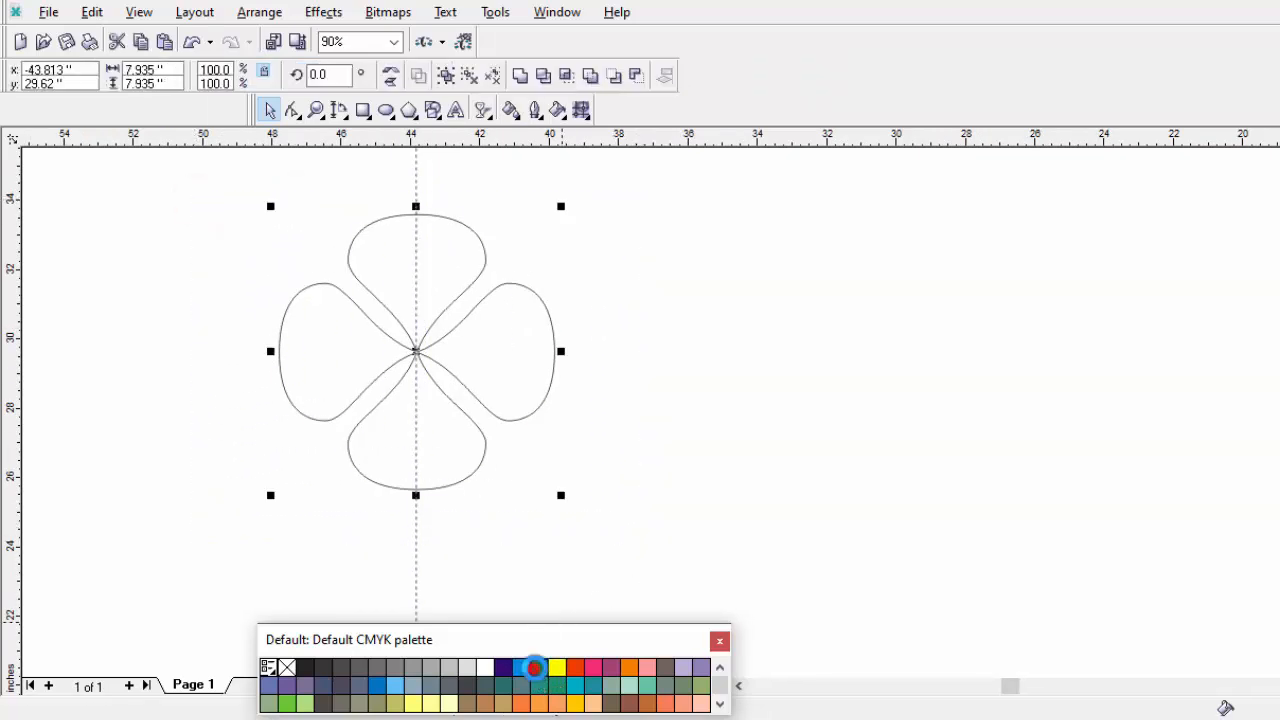
pyautogui.click(537, 670)
pyautogui.rightClick(285, 667)
# Step: Add two smaller concentric copies of the flower, a yellow one about 6.991 inches wide and a green one about 6.257 inches wide
pyautogui.moveTo(562, 496)
pyautogui.mouseDown()
pyautogui.moveTo(554, 480)
pyautogui.moveTo(557, 498)
pyautogui.mouseUp()
pyautogui.click(558, 667)
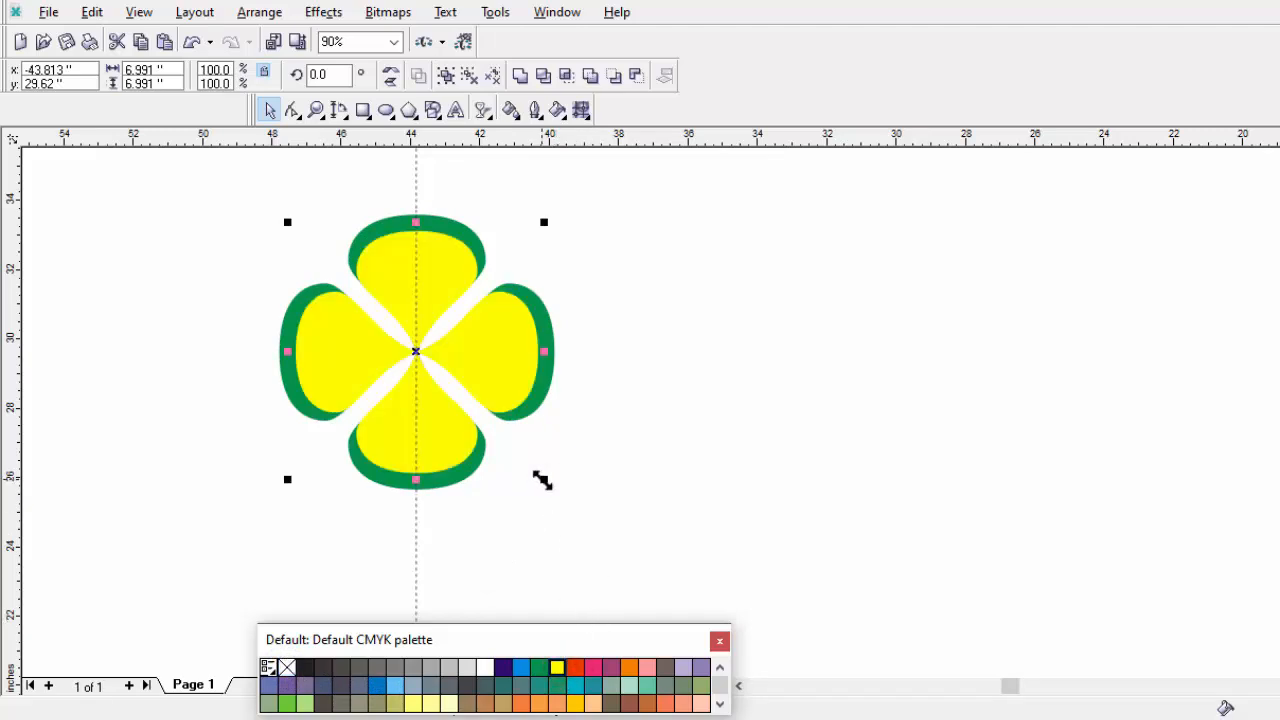
pyautogui.moveTo(542, 480); pyautogui.dragTo(531, 466)
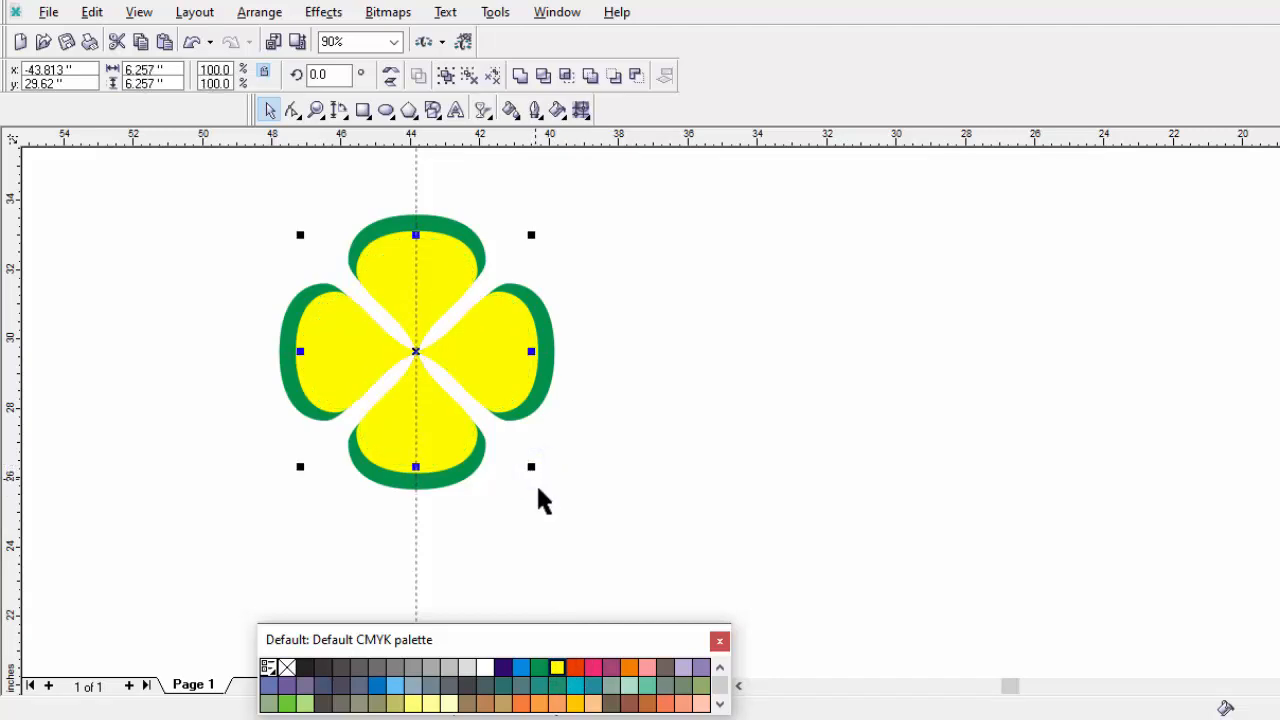
pyautogui.click(539, 667)
pyautogui.click(519, 533)
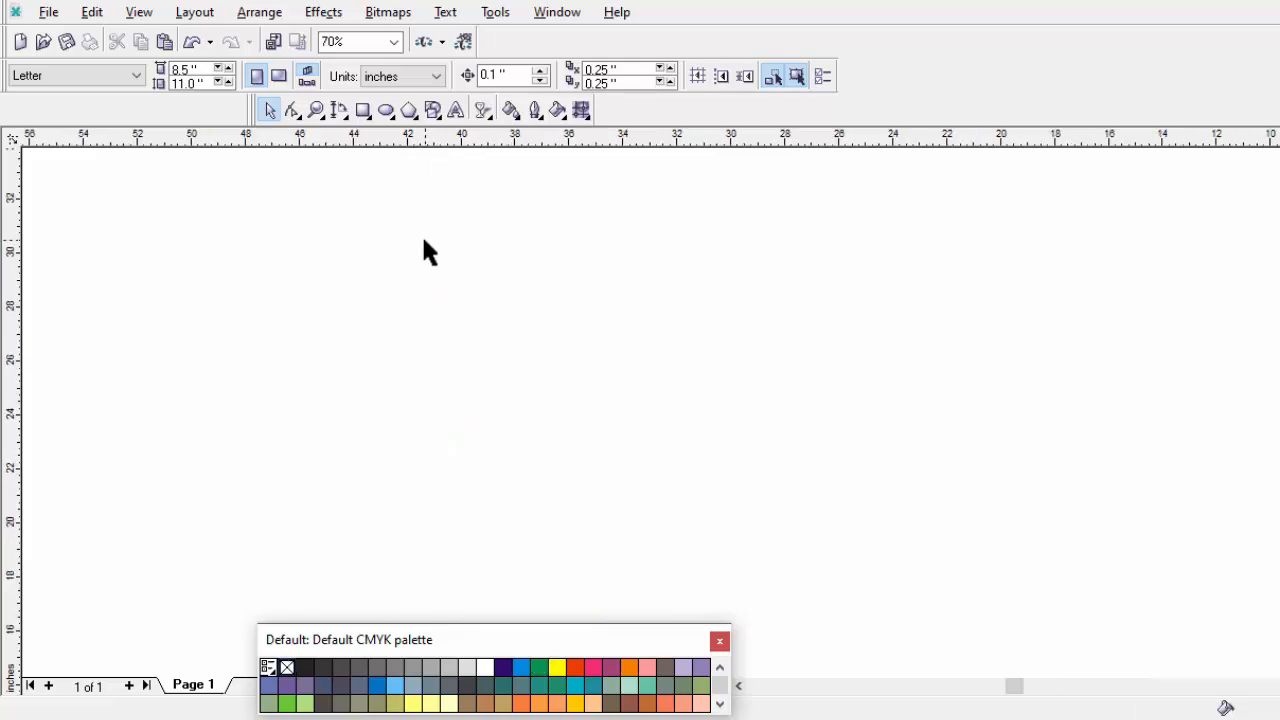
# Step: Draw a heart basic shape about 6.521 inches wide and high in an empty area
pyautogui.click(423, 241)
pyautogui.click(433, 110)
pyautogui.click(419, 76)
pyautogui.click(451, 177)
pyautogui.moveTo(379, 221)
pyautogui.mouseDown()
pyautogui.moveTo(546, 411)
pyautogui.moveTo(551, 375)
pyautogui.moveTo(560, 387)
pyautogui.mouseUp()
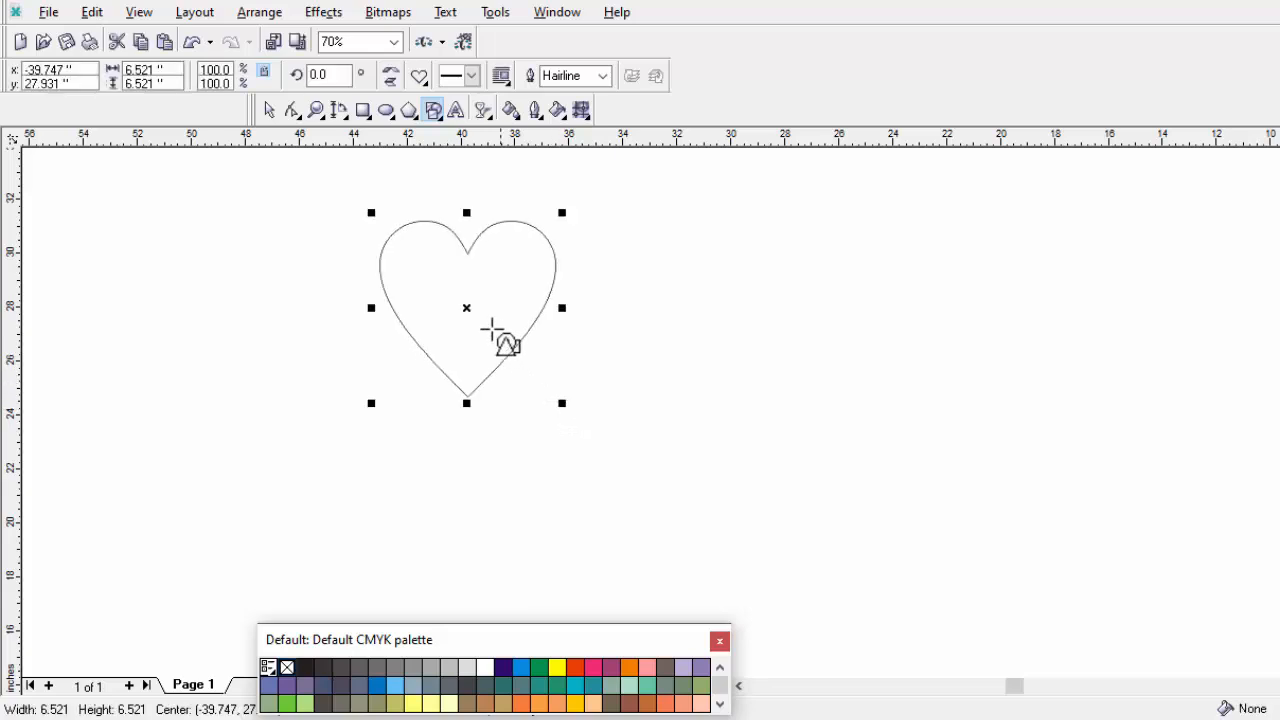
# Step: Copy the heart to the left so it overlaps the original by about half, and select both hearts
pyautogui.moveTo(466, 308); pyautogui.dragTo(380, 308)
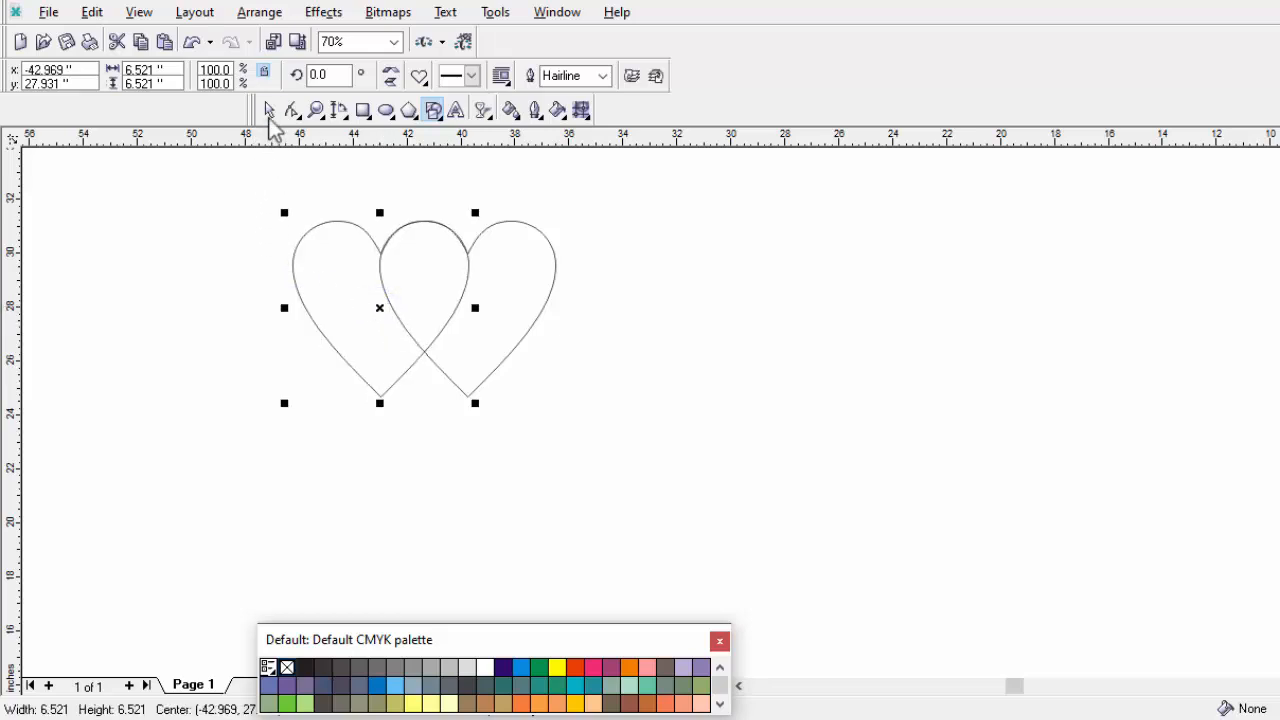
pyautogui.moveTo(223, 191); pyautogui.dragTo(729, 482)
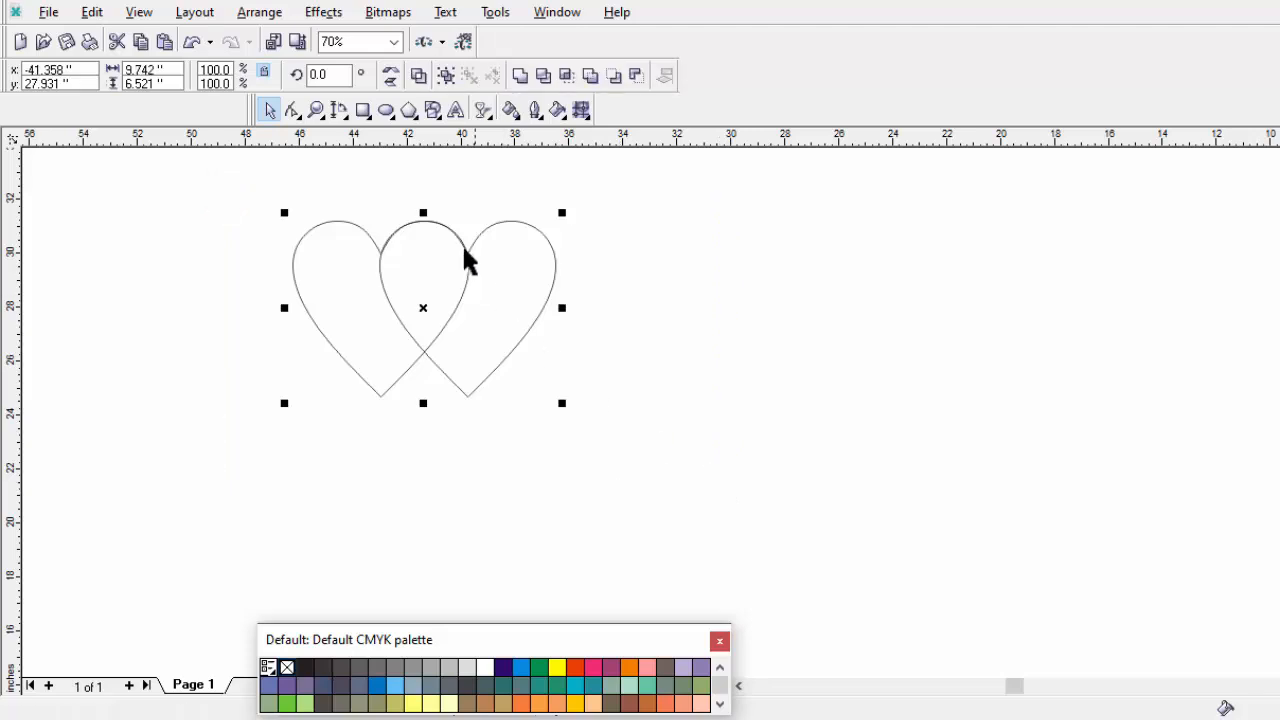
# Step: Mirror a copy of the two overlapping hearts vertically, directly below the originals so their points meet
pyautogui.moveTo(425, 211); pyautogui.dragTo(450, 408)
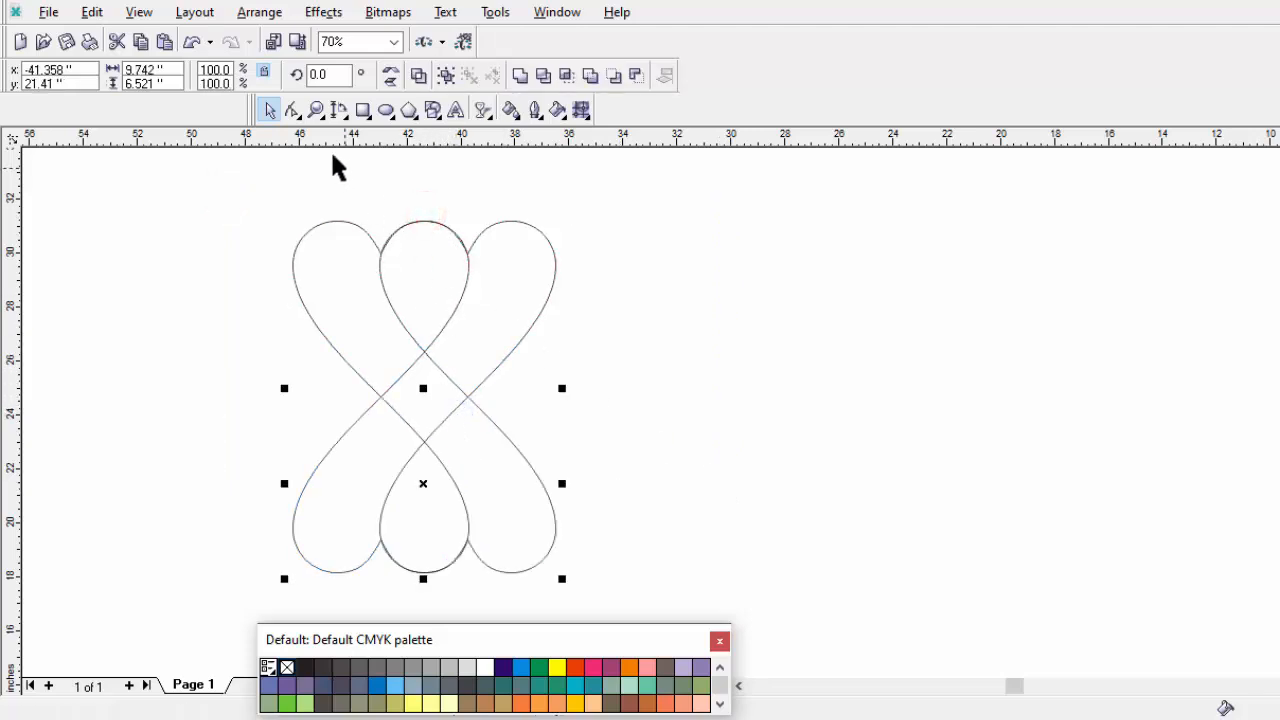
pyautogui.click(286, 205)
# Step: Fill all four hearts with yellow and weld them into a single shape
pyautogui.moveTo(198, 202); pyautogui.dragTo(615, 616)
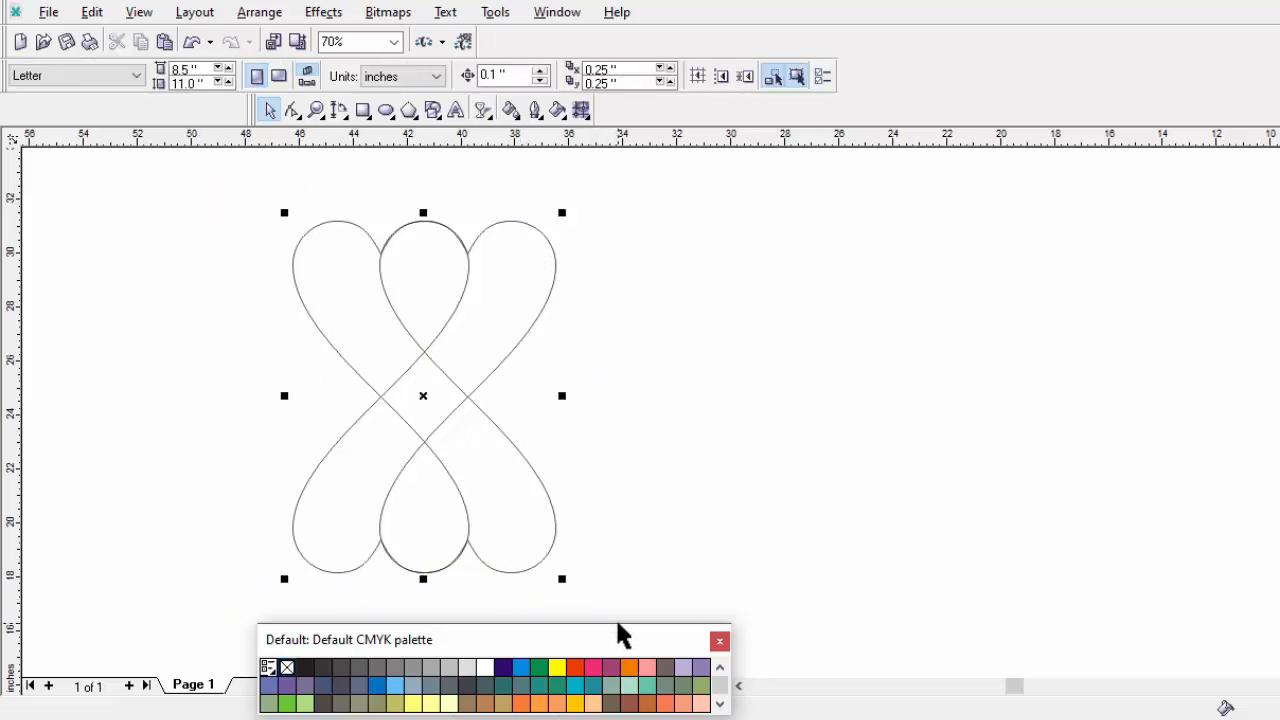
pyautogui.click(557, 667)
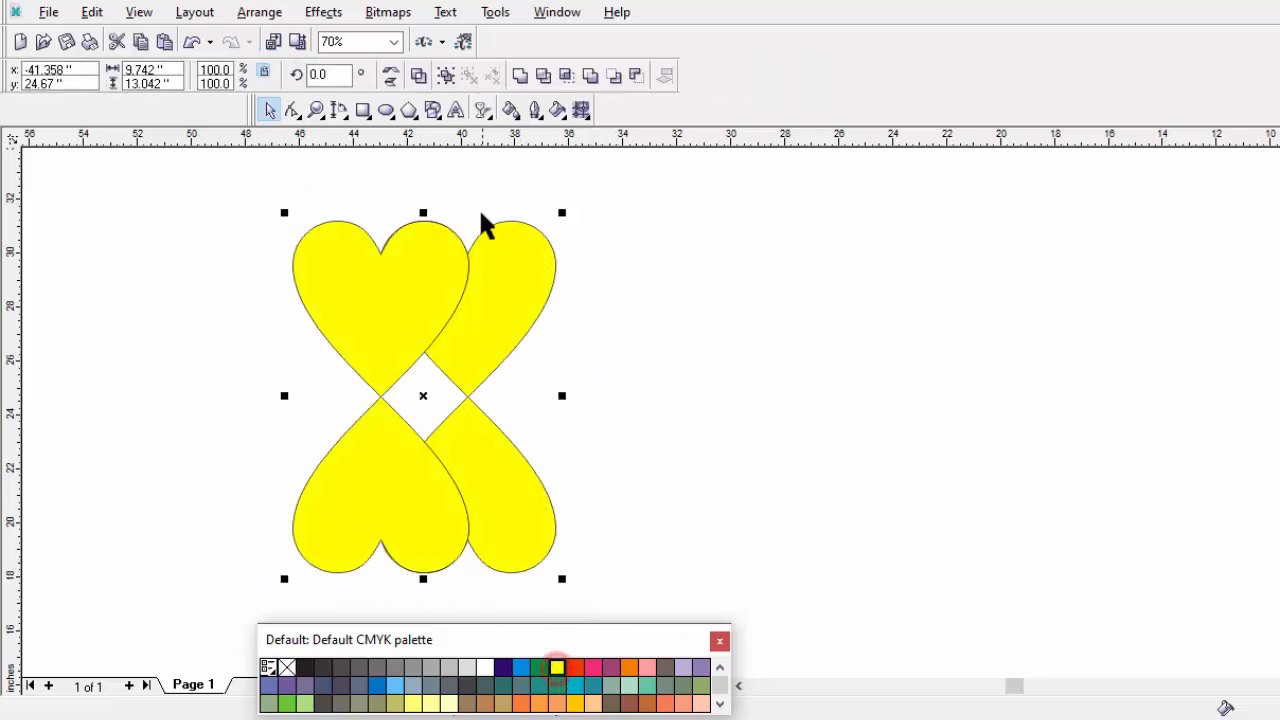
pyautogui.click(520, 78)
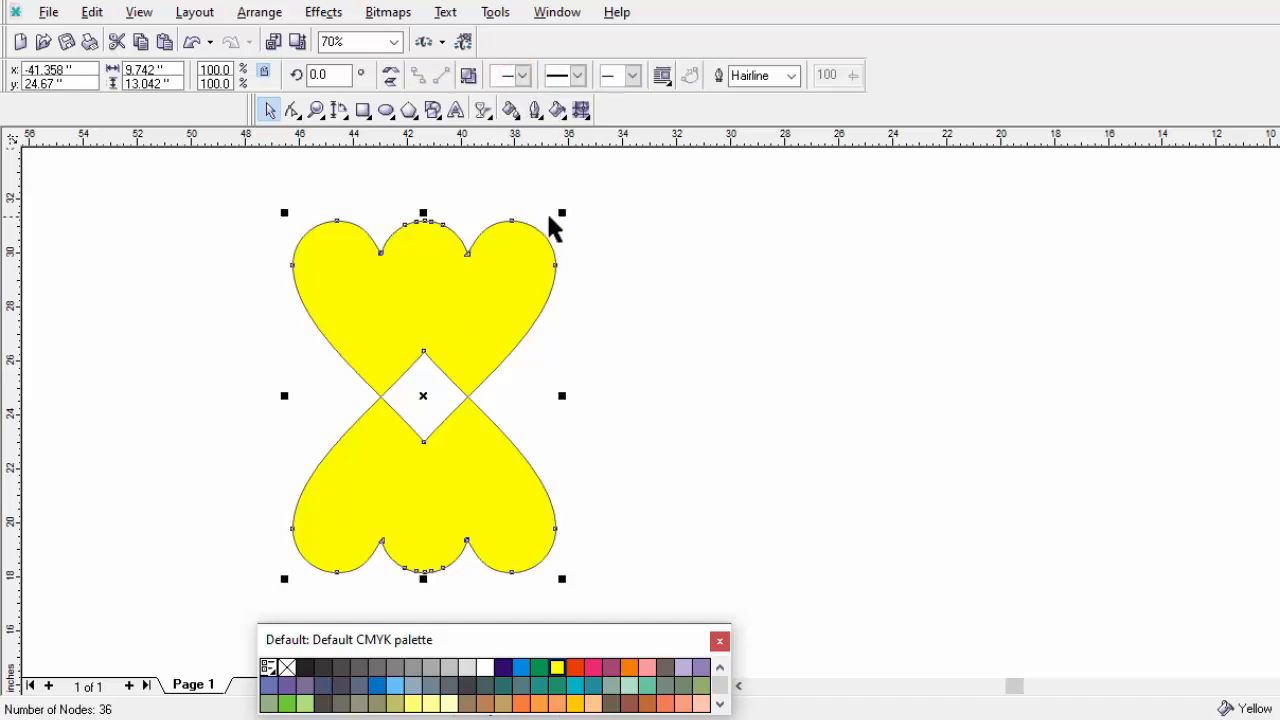
# Step: Add three smaller concentric copies of the welded shape: green about 9.035 inches wide, yellow about 8.334 inches and green about 7.688 inches
pyautogui.moveTo(566, 209); pyautogui.dragTo(555, 223)
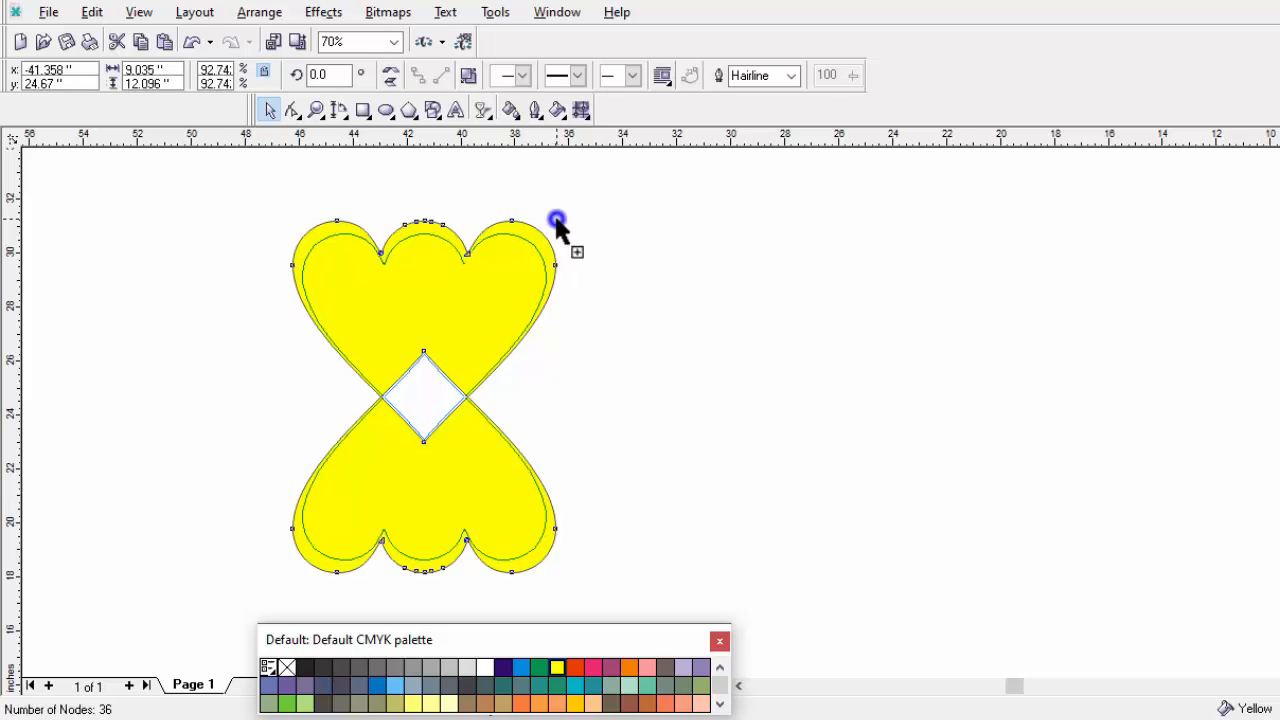
pyautogui.click(538, 667)
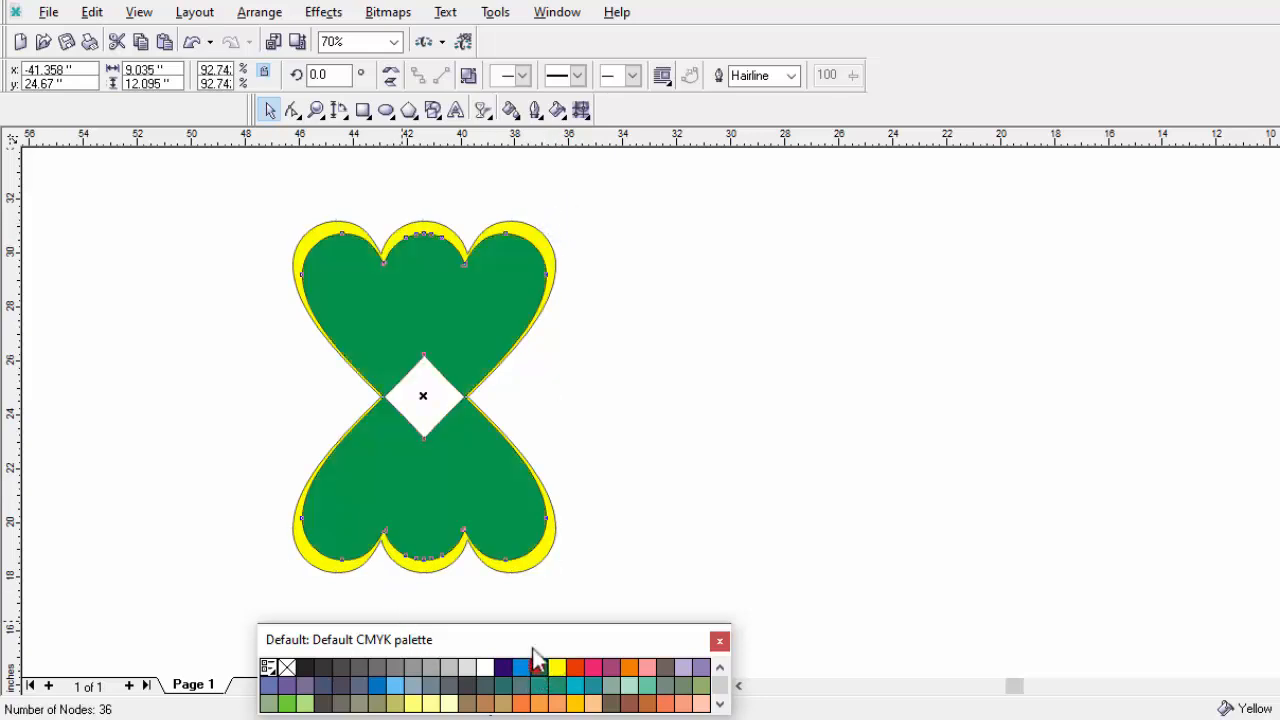
pyautogui.moveTo(557, 222); pyautogui.dragTo(550, 238)
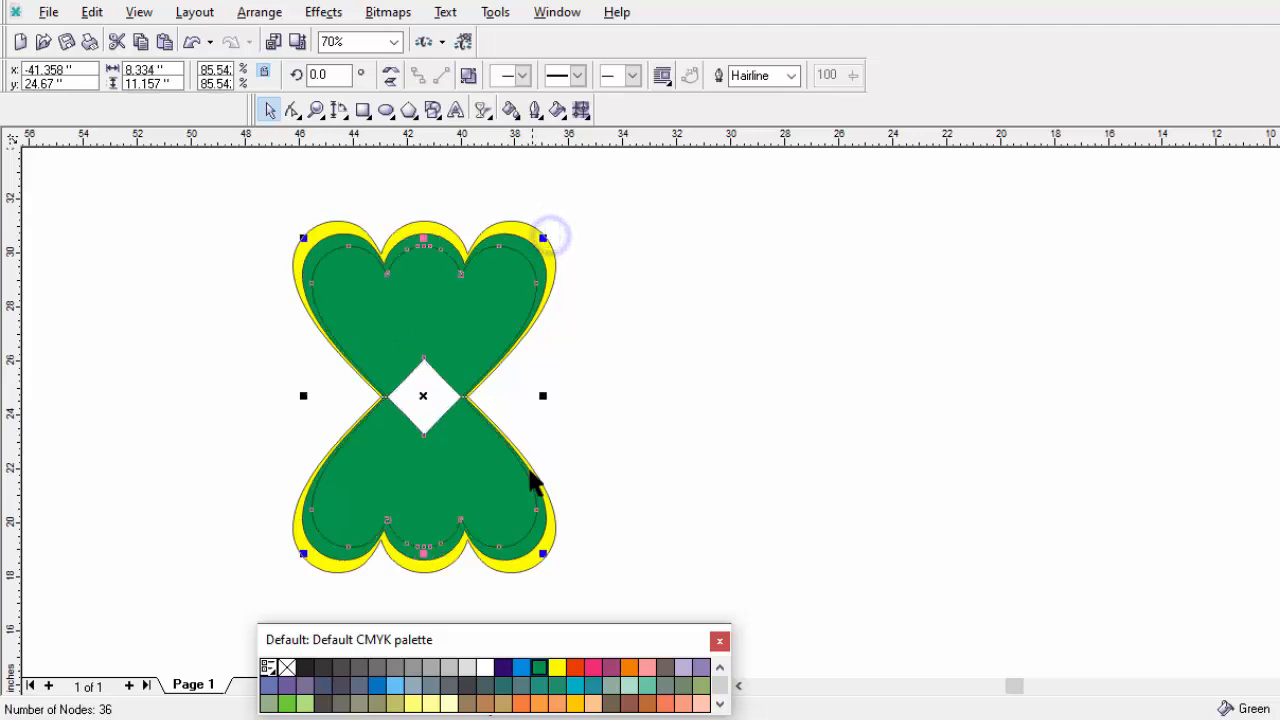
pyautogui.click(557, 668)
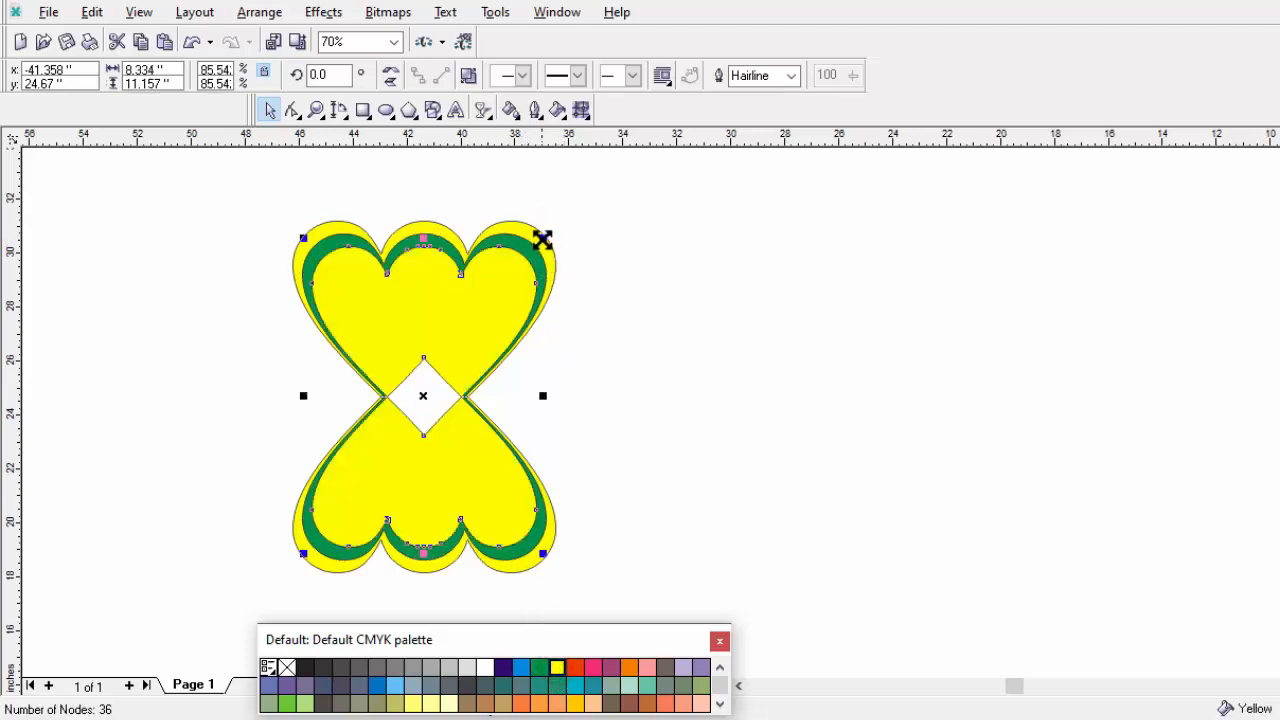
pyautogui.moveTo(542, 240); pyautogui.dragTo(533, 251)
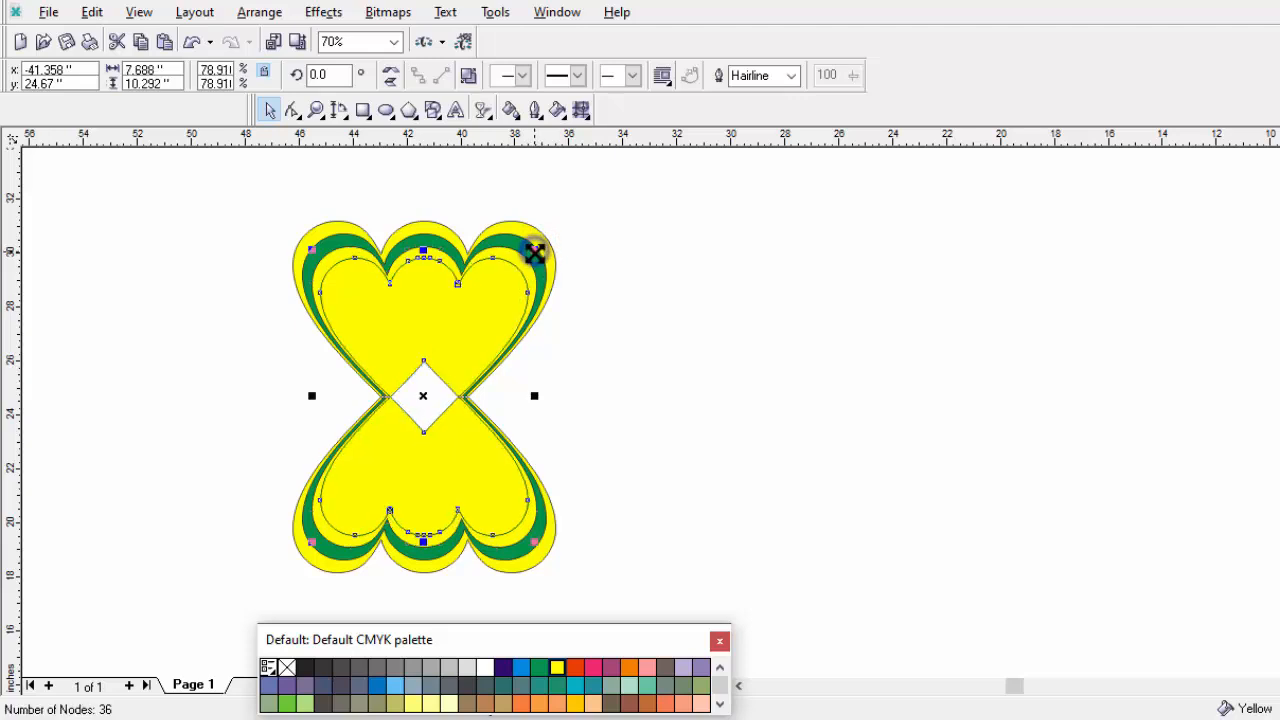
pyautogui.click(541, 668)
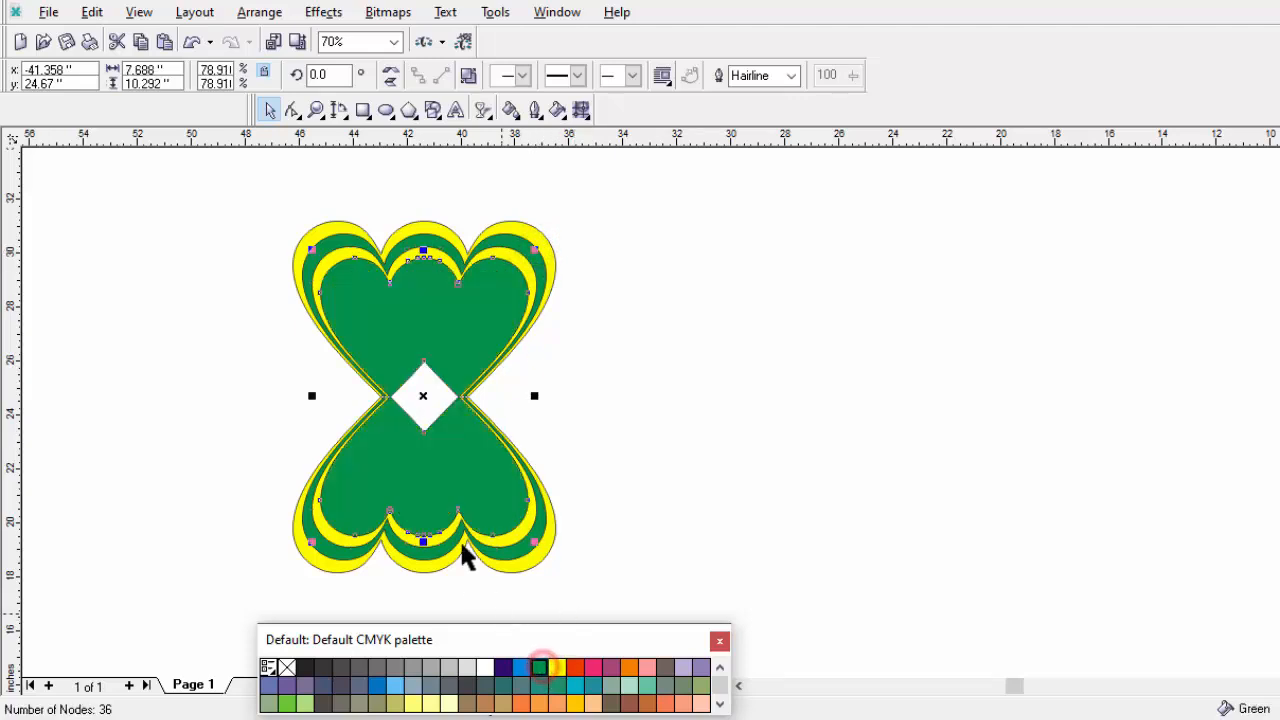
# Step: Remove the outlines from all the concentric heart shapes
pyautogui.click(270, 518)
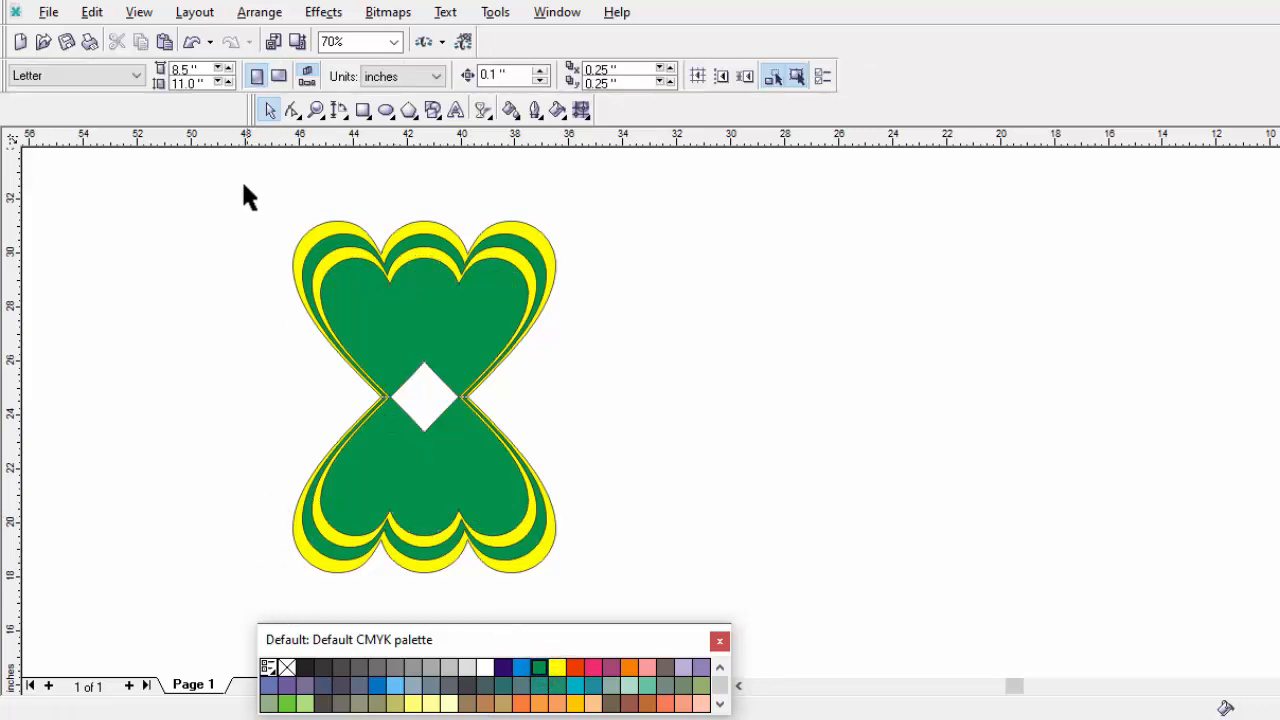
pyautogui.moveTo(257, 397); pyautogui.dragTo(603, 582)
pyautogui.rightClick(287, 668)
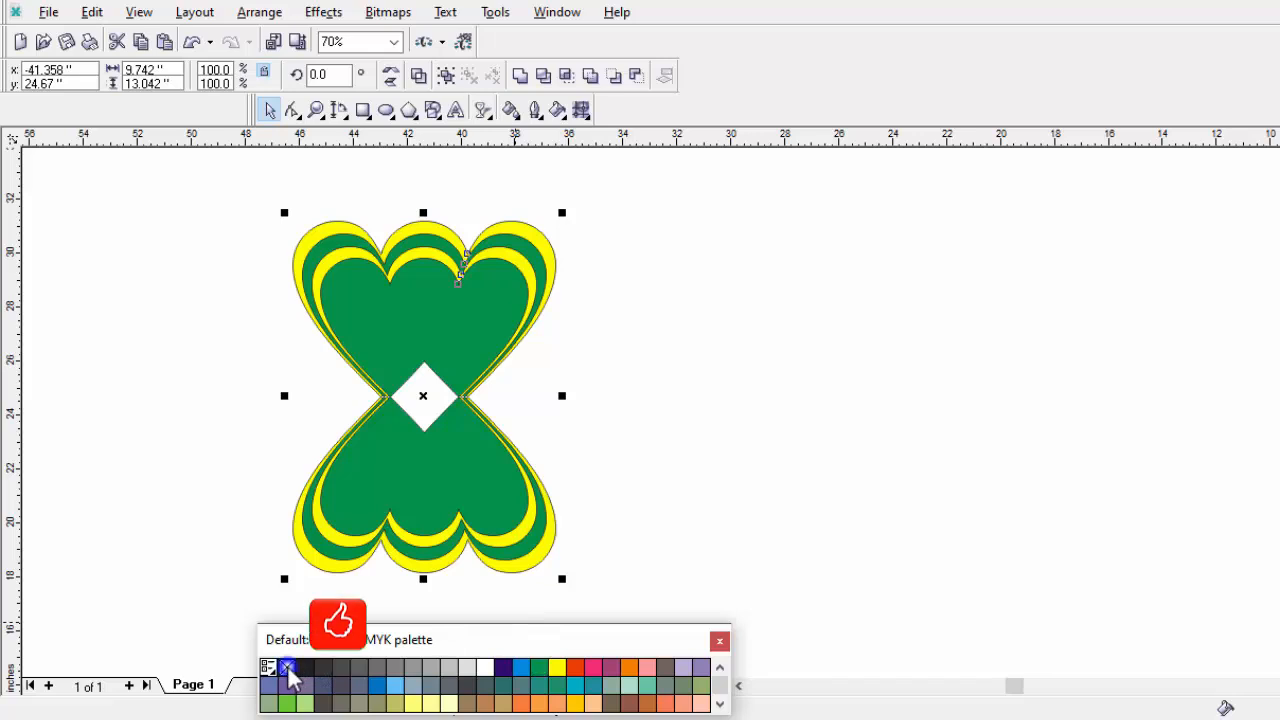
pyautogui.click(684, 515)
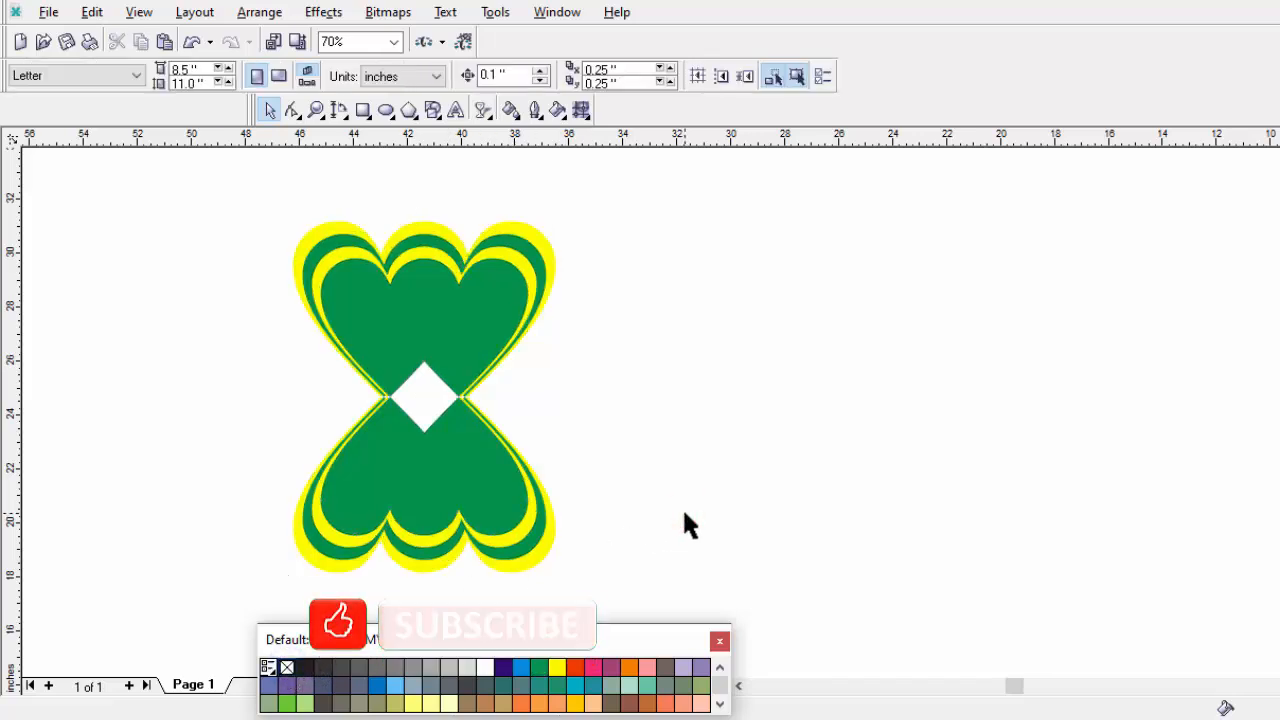